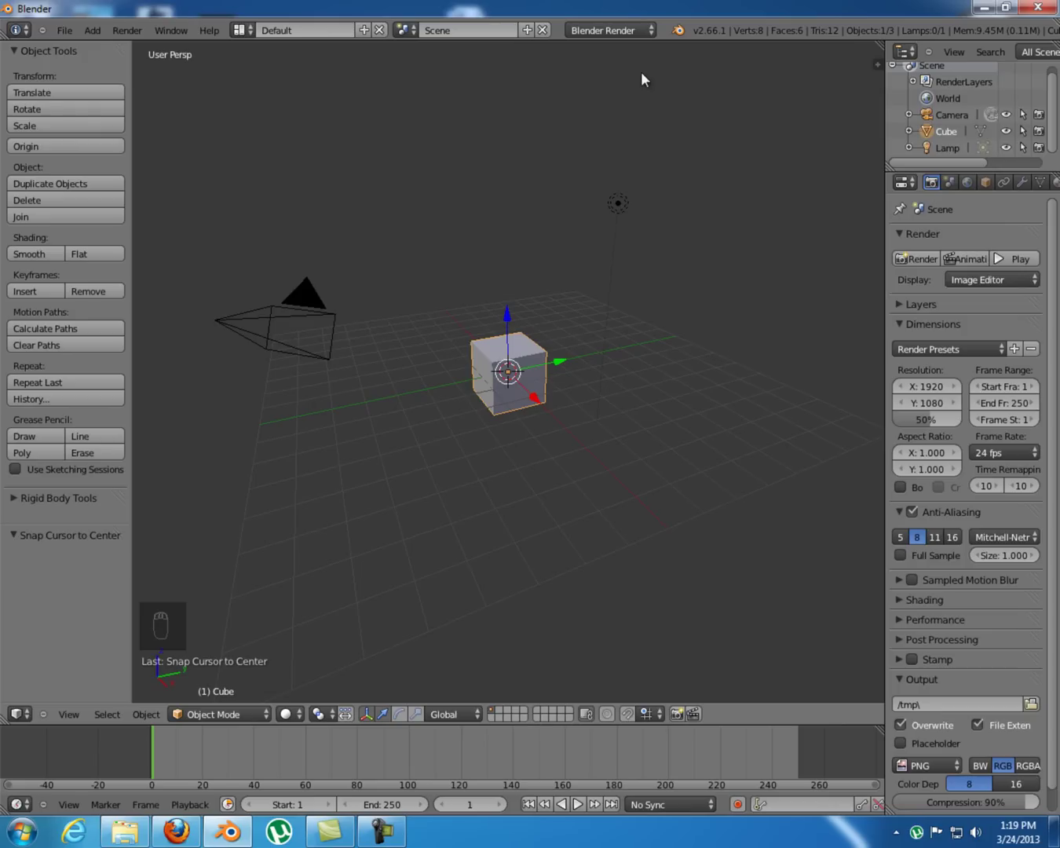
- Switch the scene's render engine to Cycles Render
{"action": "left_click", "coordinate": [628, 30]}
{"action": "left_click", "coordinate": [625, 85]}
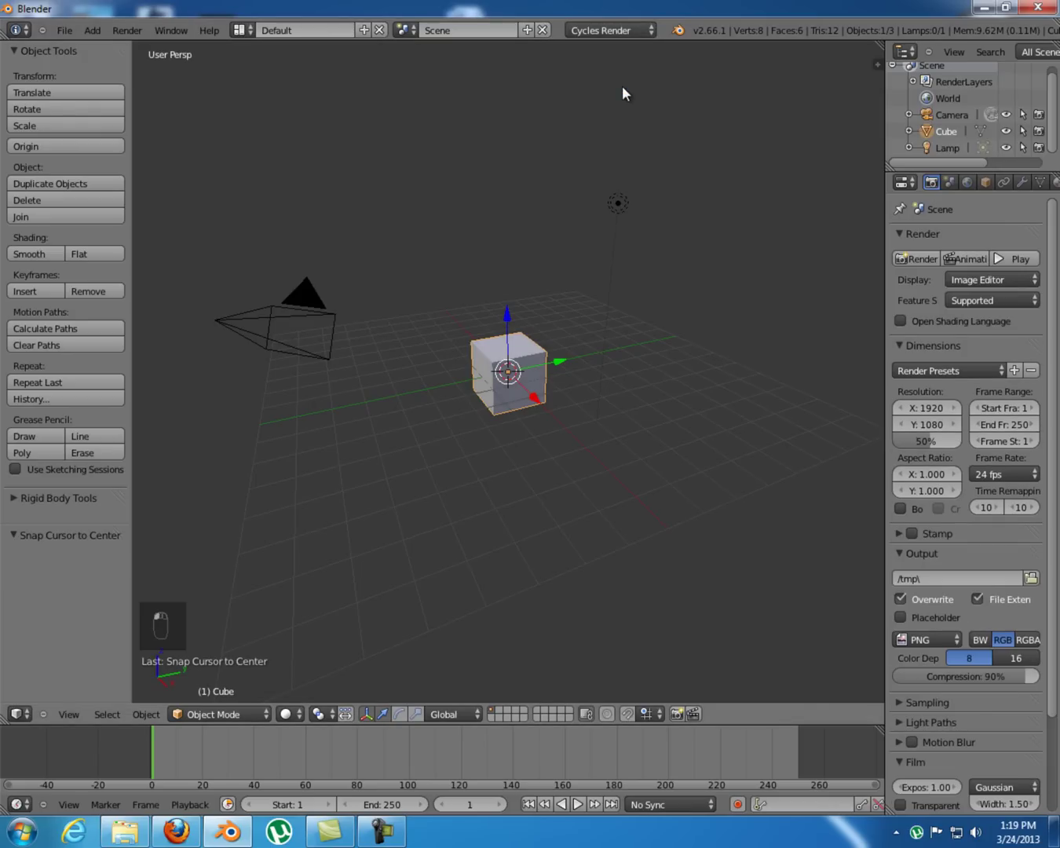
- Delete the default cube and add a plane scaled up to about 4.1
{"action": "key", "text": "x"}
{"action": "left_click", "coordinate": [554, 325]}
{"action": "key", "text": "shift+a"}
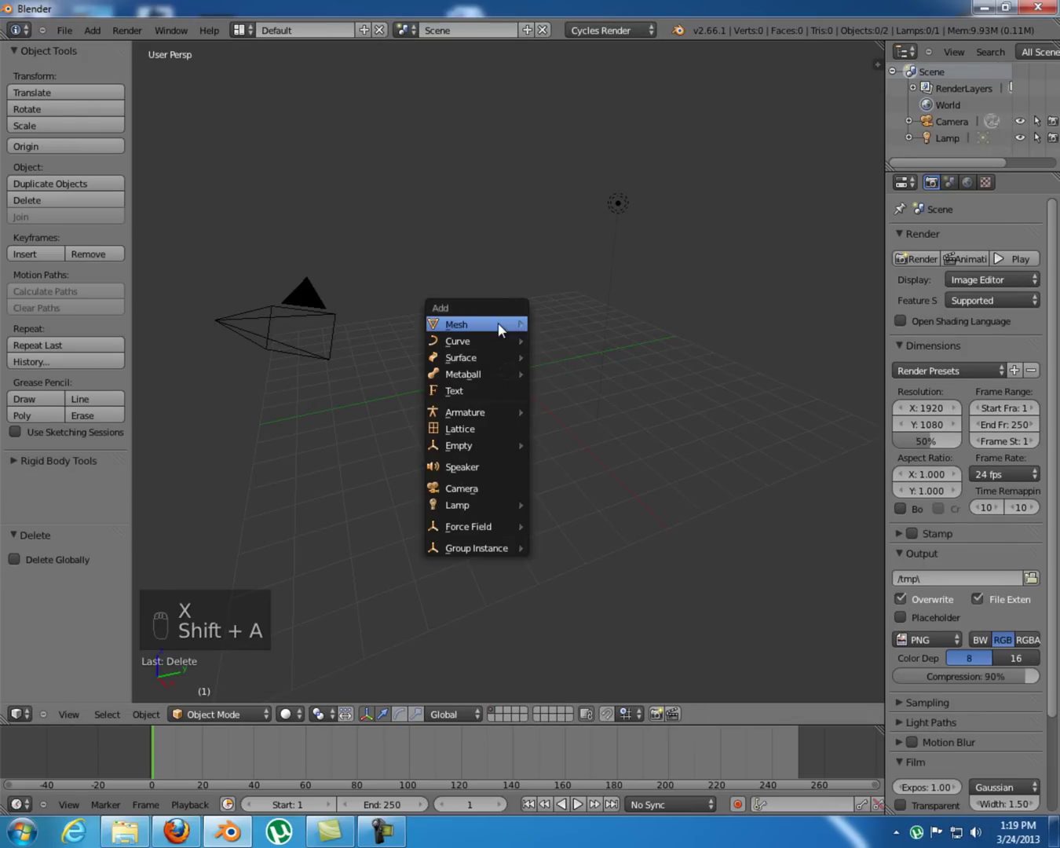
{"action": "mouse_move", "coordinate": [497, 324]}
{"action": "left_click", "coordinate": [572, 326]}
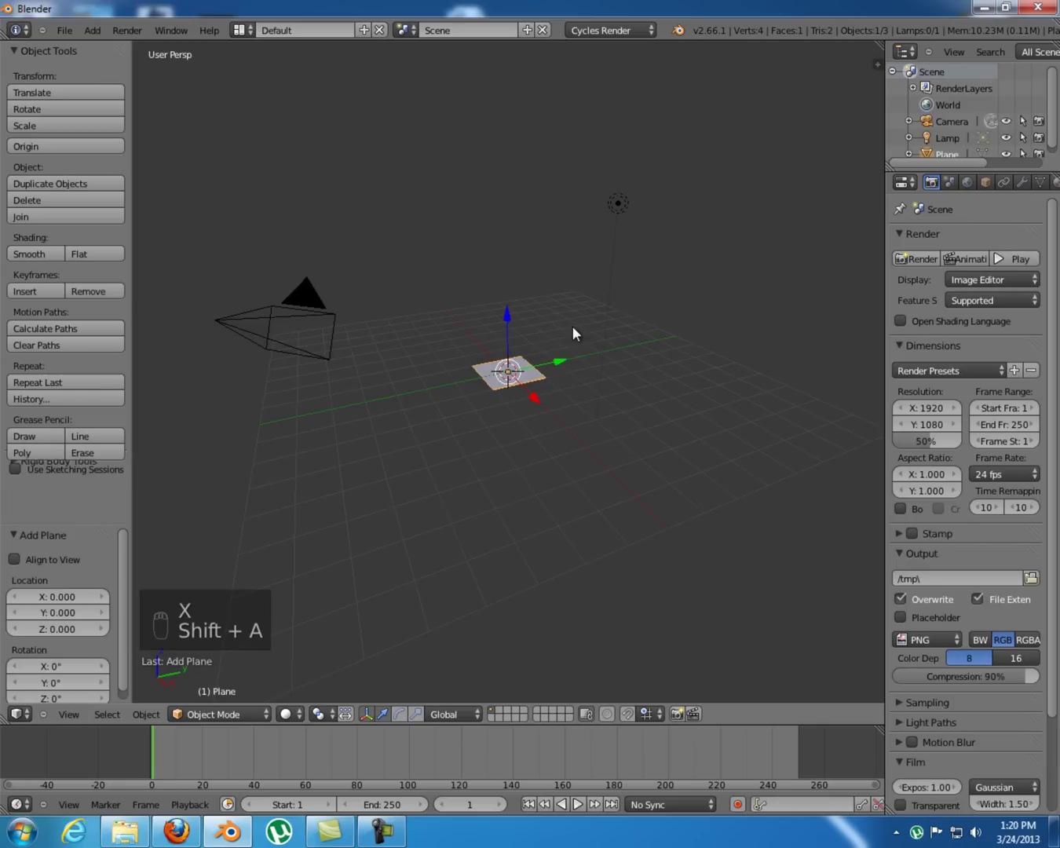
{"action": "middle_click_drag", "start_coordinate": [490, 400], "coordinate": [635, 273]}
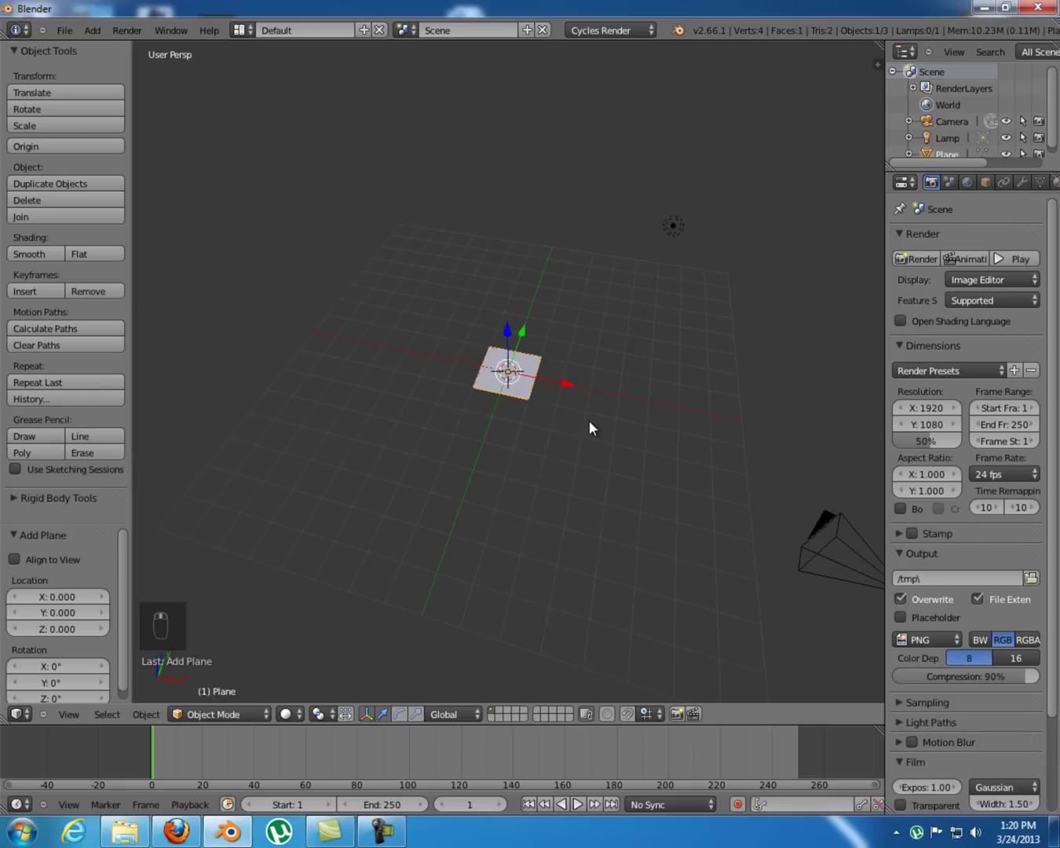
{"action": "key", "text": "s"}
{"action": "left_click", "coordinate": [733, 569]}
- Make the lamp a Sun using nodes with emission strength 3
{"action": "right_click", "coordinate": [656, 230]}
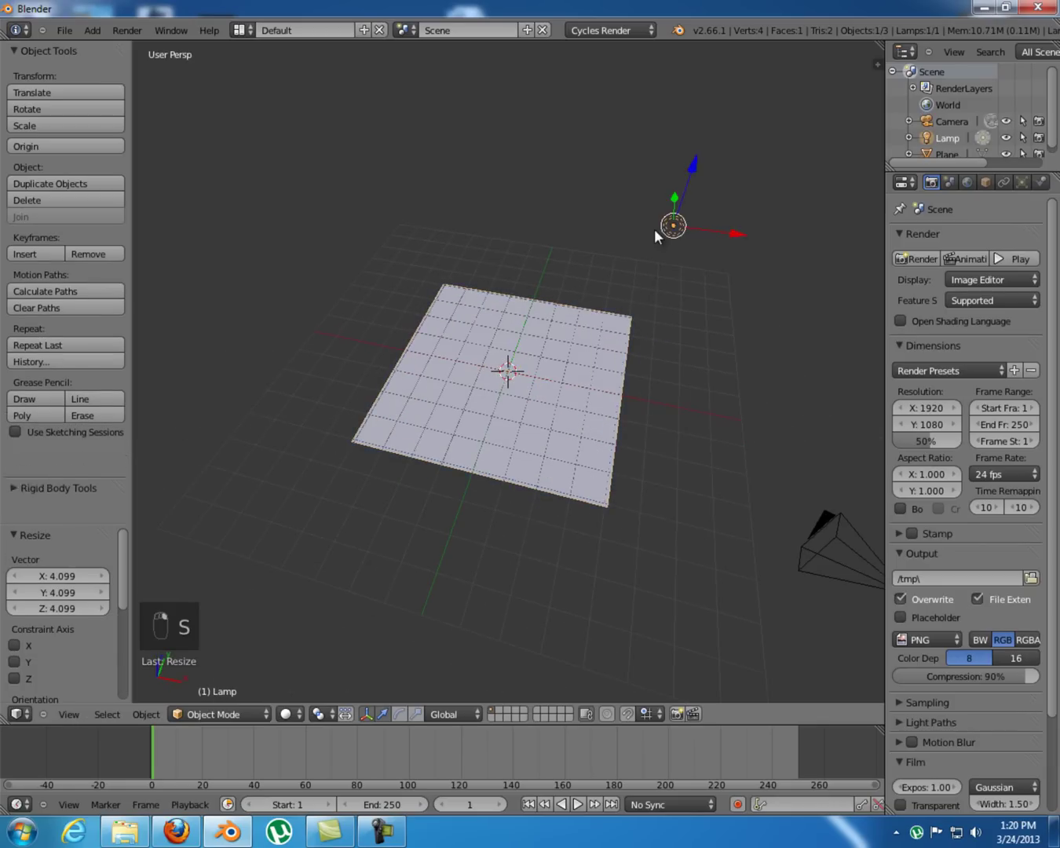
{"action": "middle_click_drag", "start_coordinate": [654, 229], "coordinate": [726, 263]}
{"action": "left_click", "coordinate": [1022, 182]}
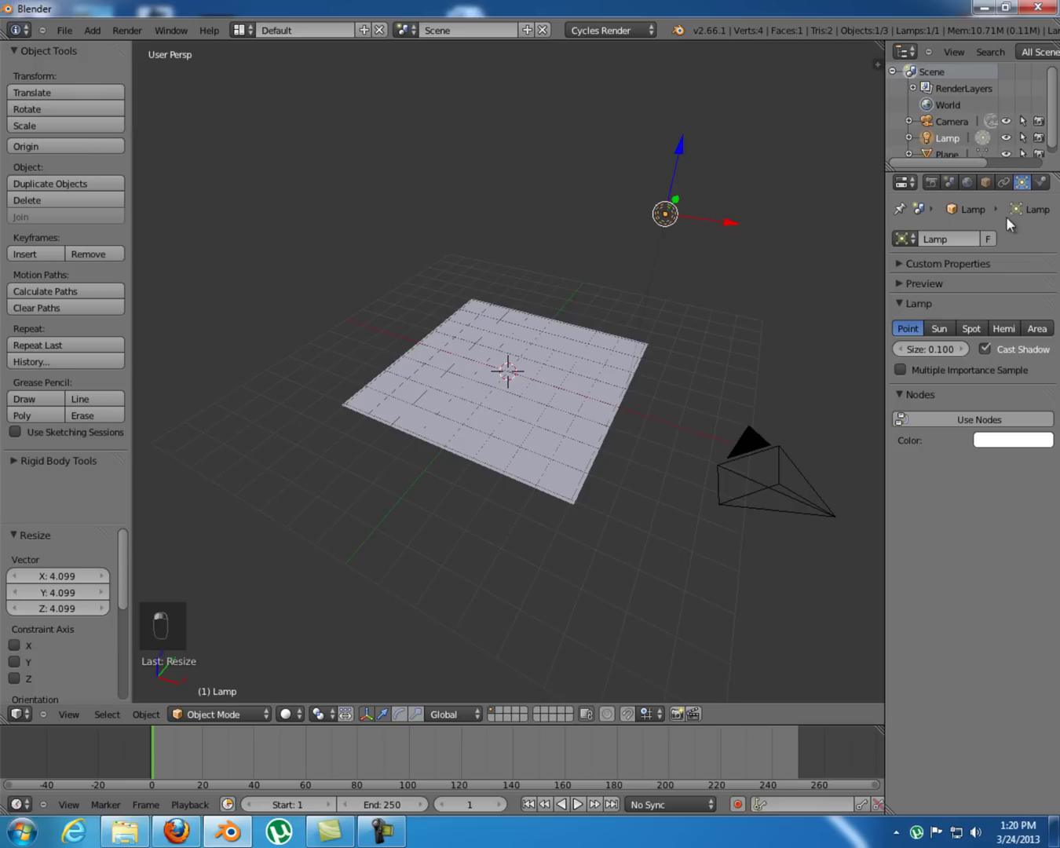
{"action": "left_click", "coordinate": [941, 327]}
{"action": "left_click", "coordinate": [945, 422]}
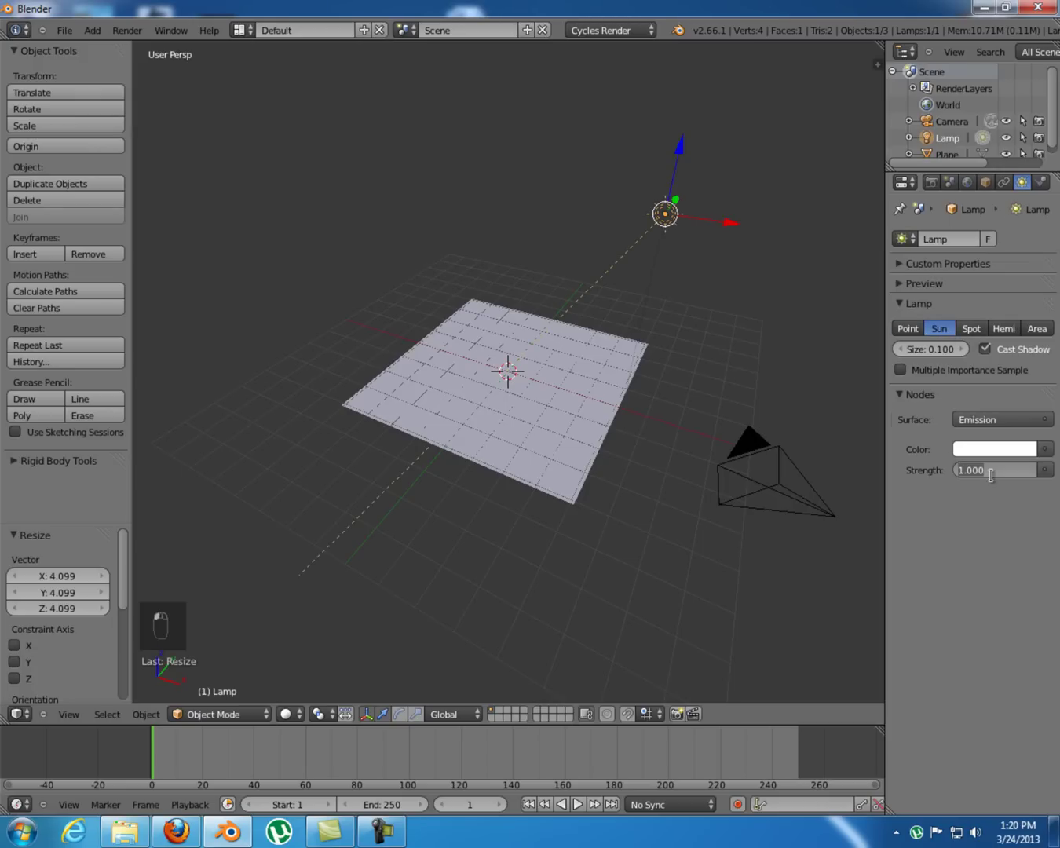
{"action": "type", "text": "3"}
{"action": "key", "text": "Return"}
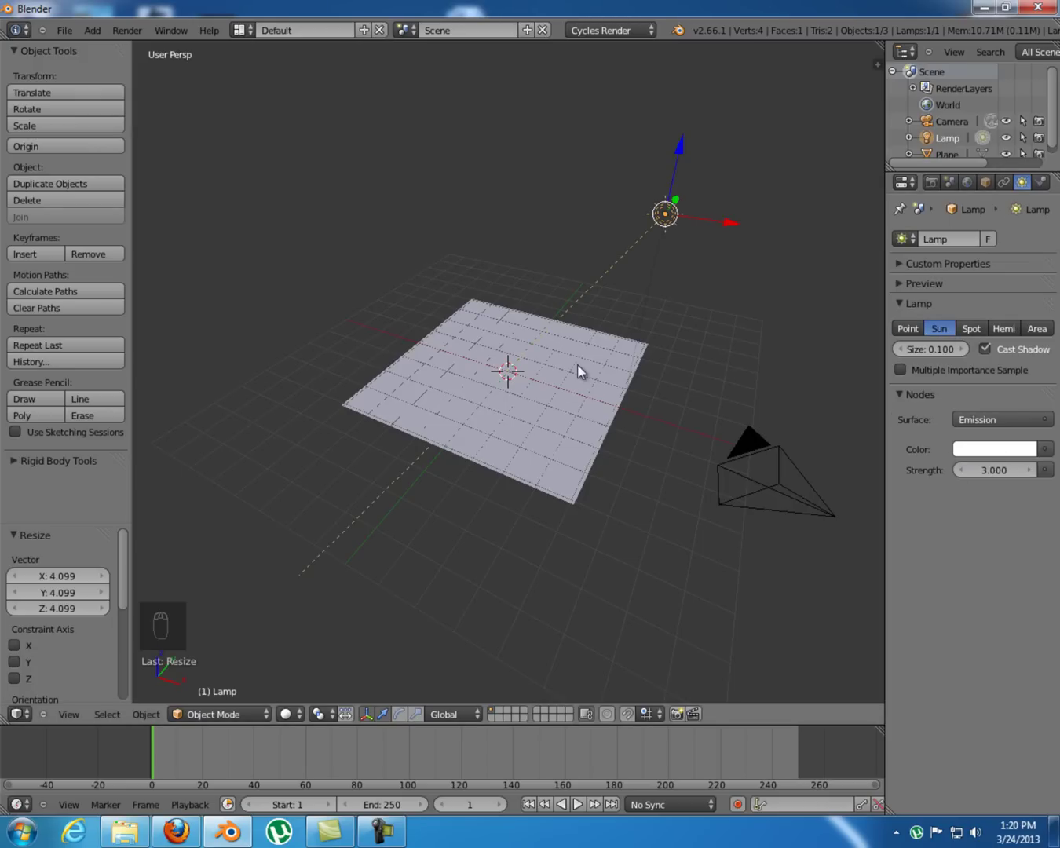
- Switch to top view, zoom in and select the plane
{"action": "middle_click_drag", "start_coordinate": [577, 364], "coordinate": [552, 337]}
{"action": "key", "text": "KP_7"}
{"action": "scroll", "coordinate": [550, 334], "scroll_direction": "up", "scroll_amount": 3}
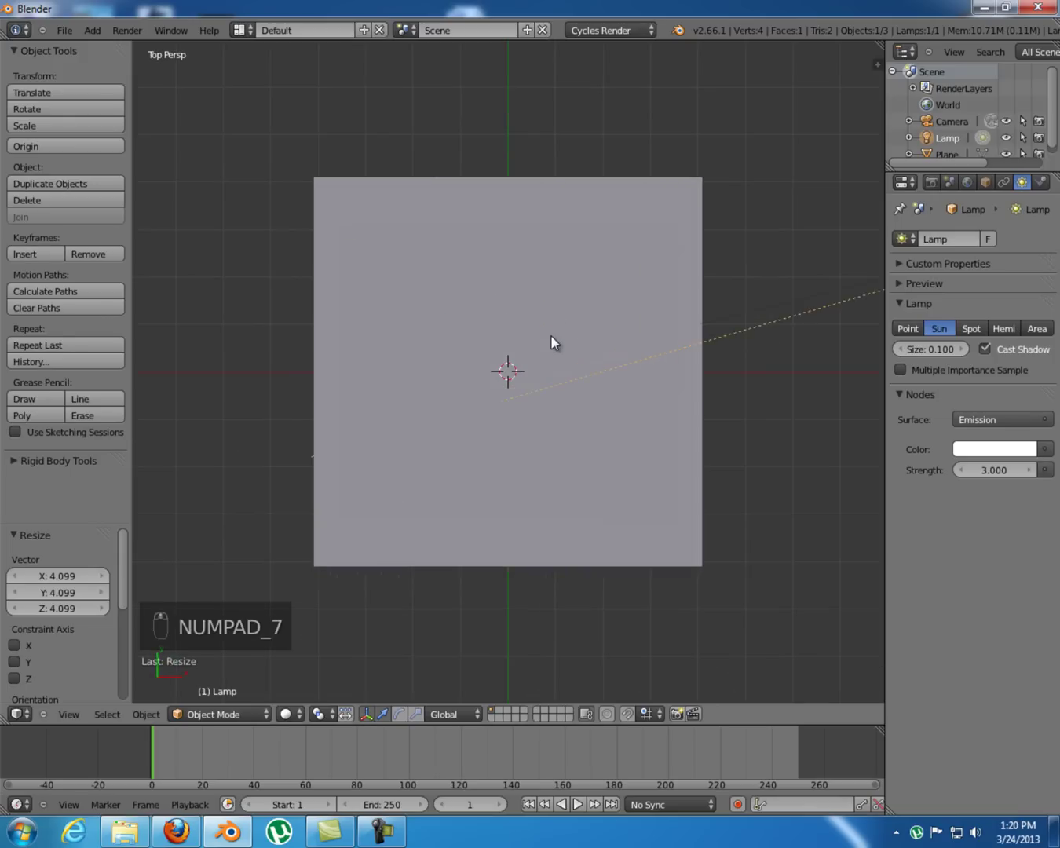
{"action": "right_click", "coordinate": [547, 333]}
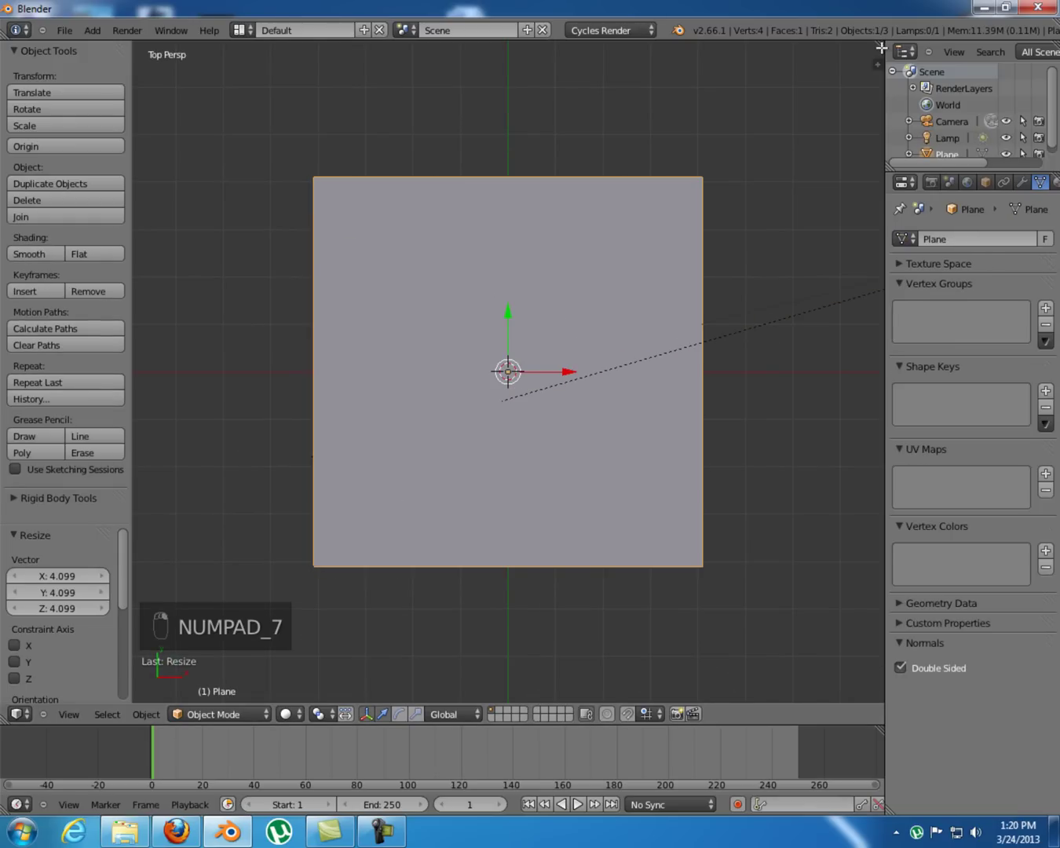
- Split the 3D view and turn the right half into a UV/Image Editor
{"action": "left_click_drag", "start_coordinate": [871, 59], "coordinate": [483, 157]}
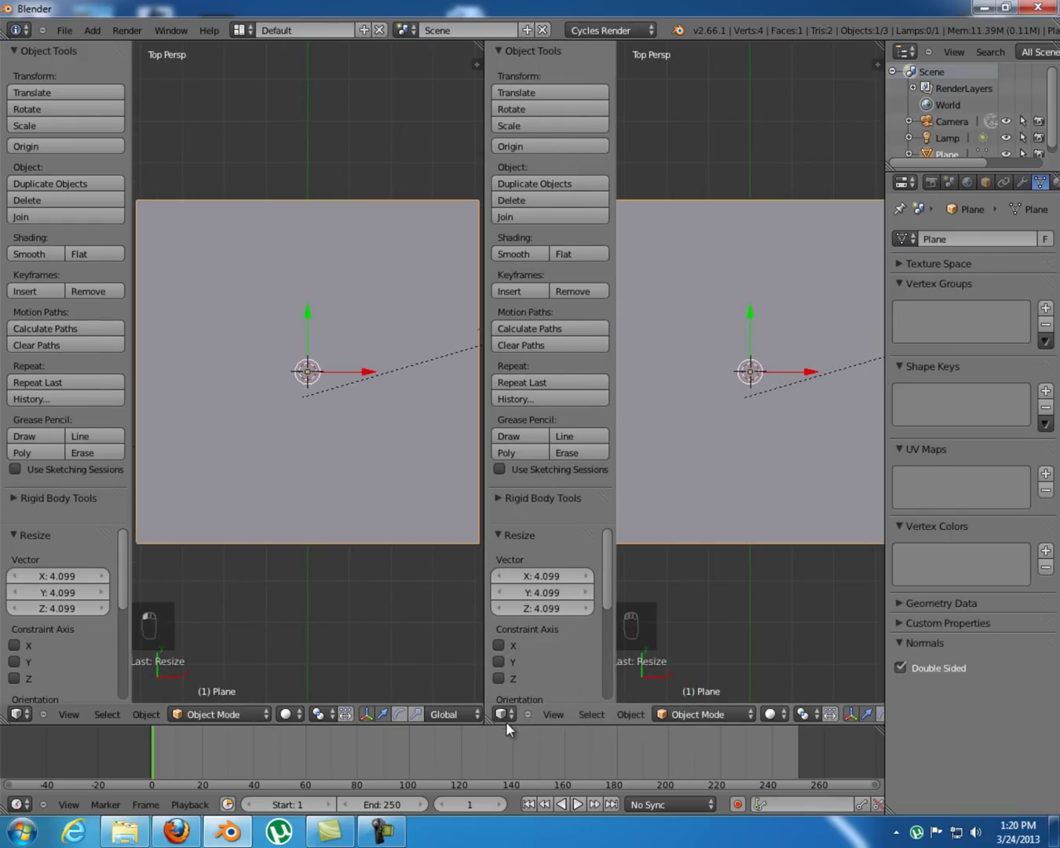
{"action": "left_click", "coordinate": [503, 717]}
{"action": "left_click", "coordinate": [578, 603]}
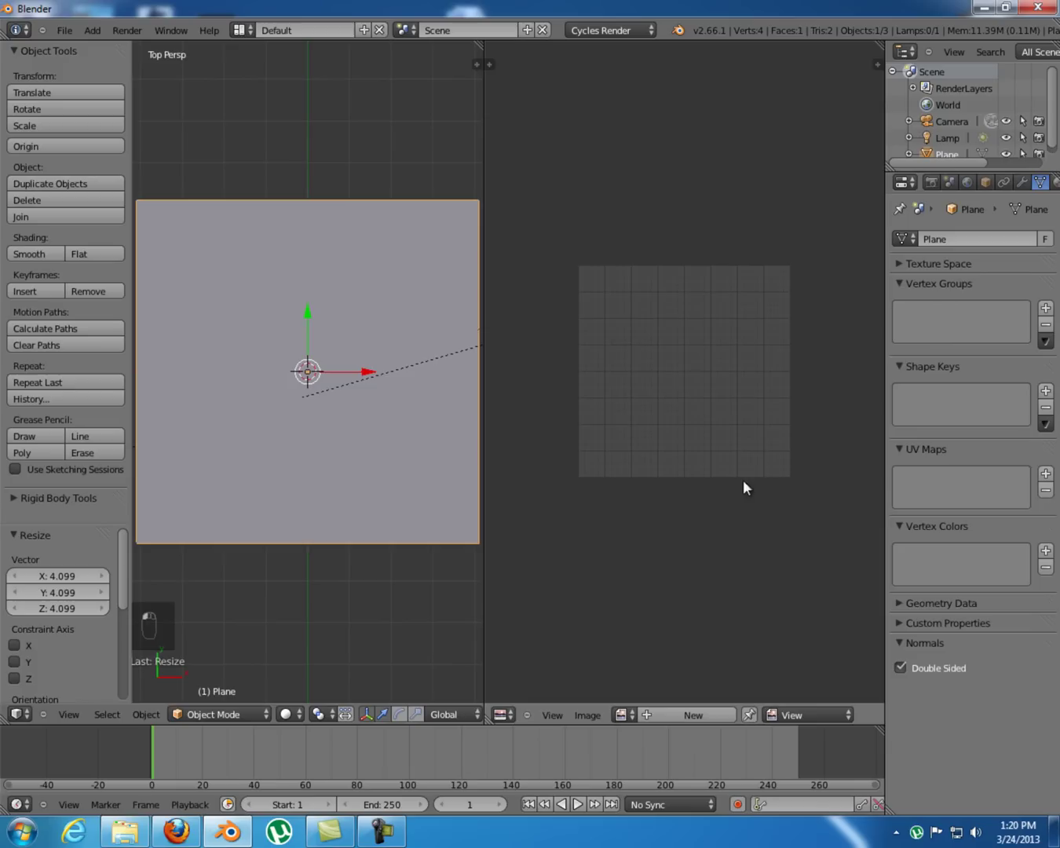
- Unwrap the plane in Edit Mode to create its UVMap, then return to Object Mode
{"action": "scroll", "coordinate": [367, 420], "scroll_direction": "down", "scroll_amount": 1}
{"action": "key", "text": "Tab"}
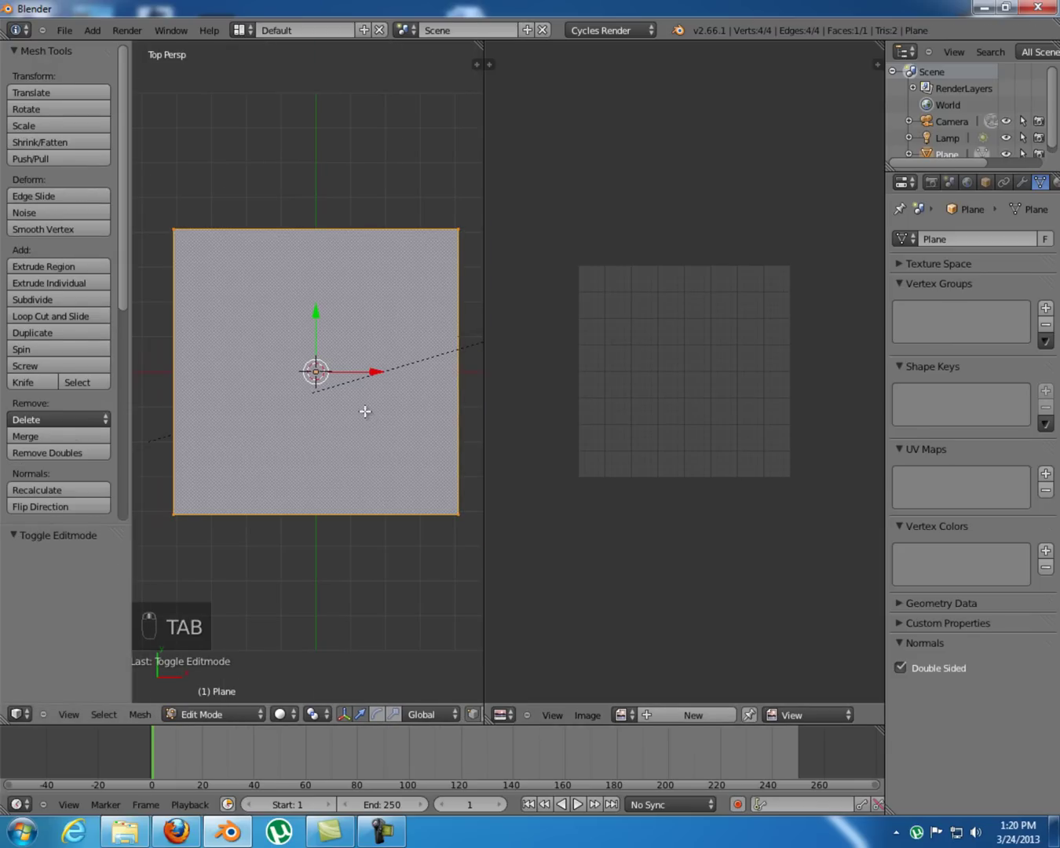
{"action": "key", "text": "u"}
{"action": "left_click", "coordinate": [365, 408]}
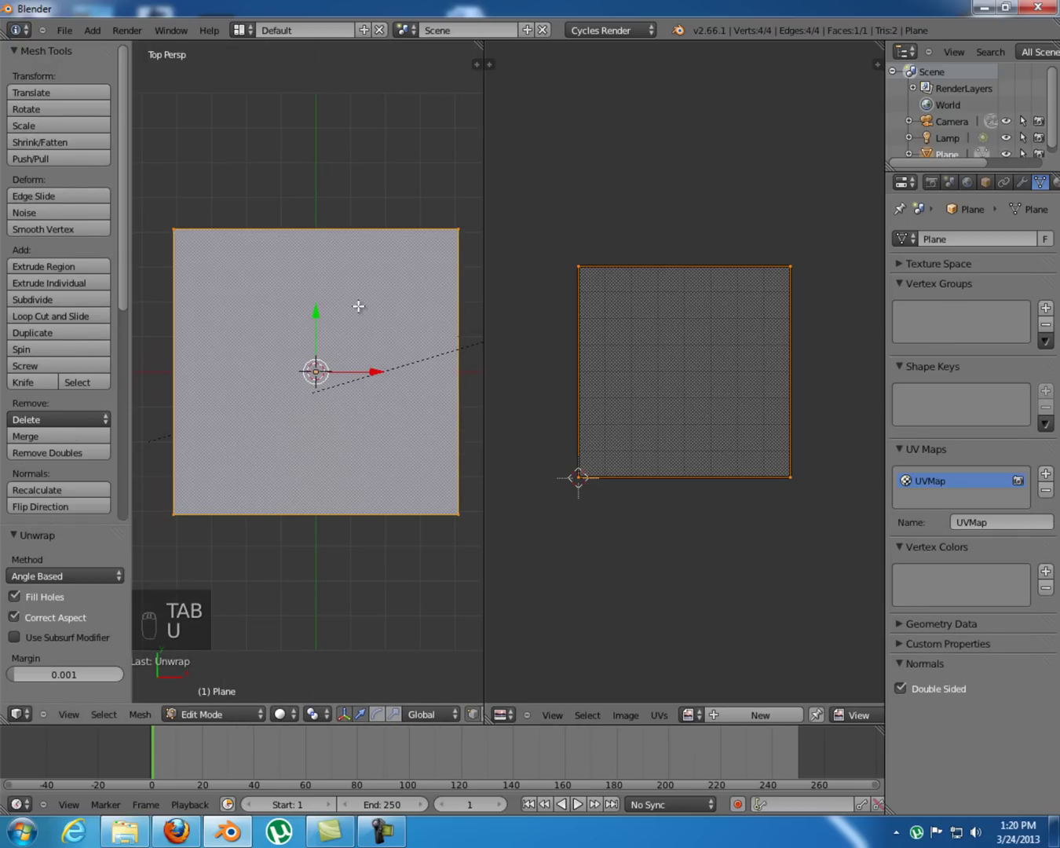
{"action": "key", "text": "Tab"}
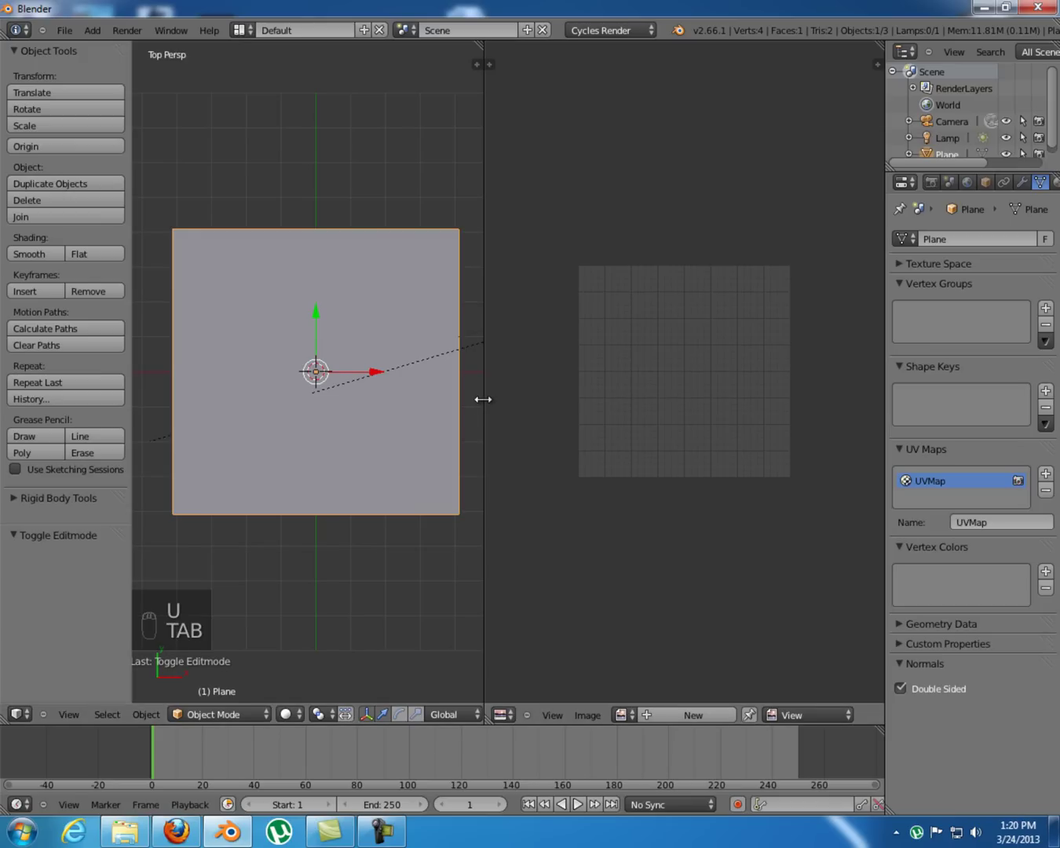
{"action": "left_click_drag", "start_coordinate": [483, 399], "coordinate": [503, 408]}
- Turn the right pane into a Node Editor and create a new material for the plane
{"action": "left_click", "coordinate": [521, 715]}
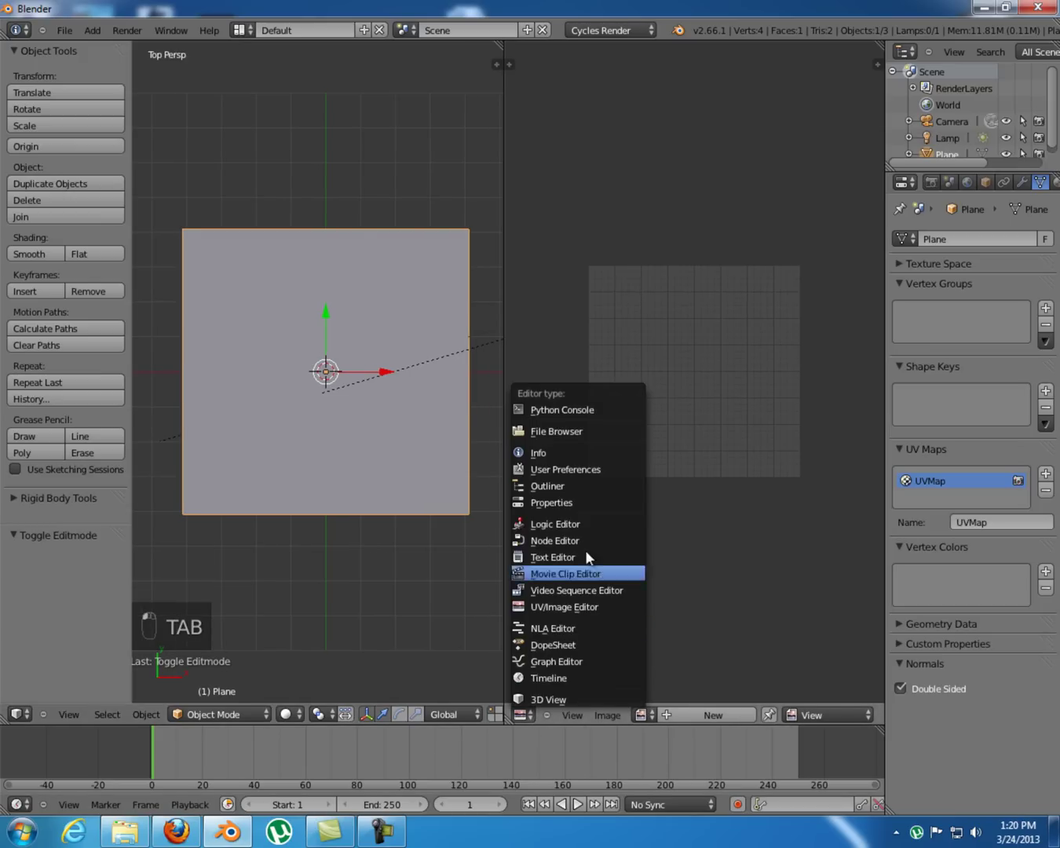
{"action": "left_click", "coordinate": [585, 540]}
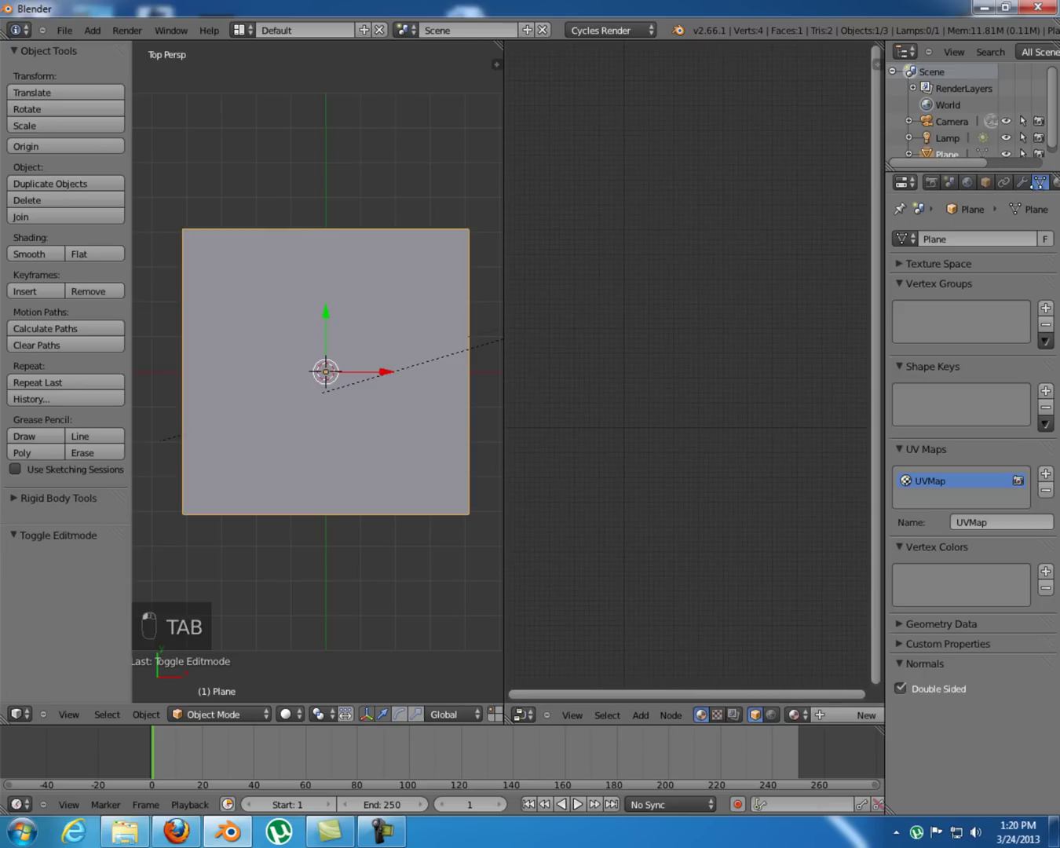
{"action": "scroll", "coordinate": [987, 182], "scroll_direction": "down", "scroll_amount": 2}
{"action": "left_click", "coordinate": [1004, 182]}
{"action": "left_click", "coordinate": [975, 291]}
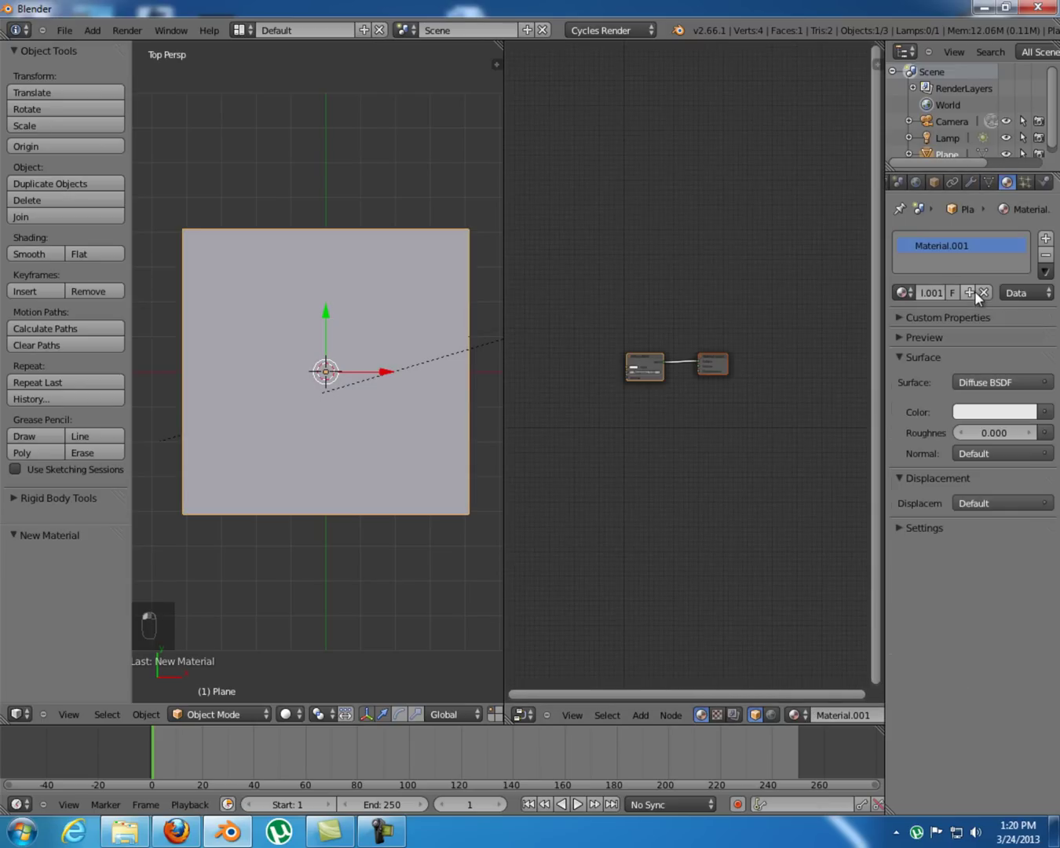
{"action": "key", "text": "Home"}
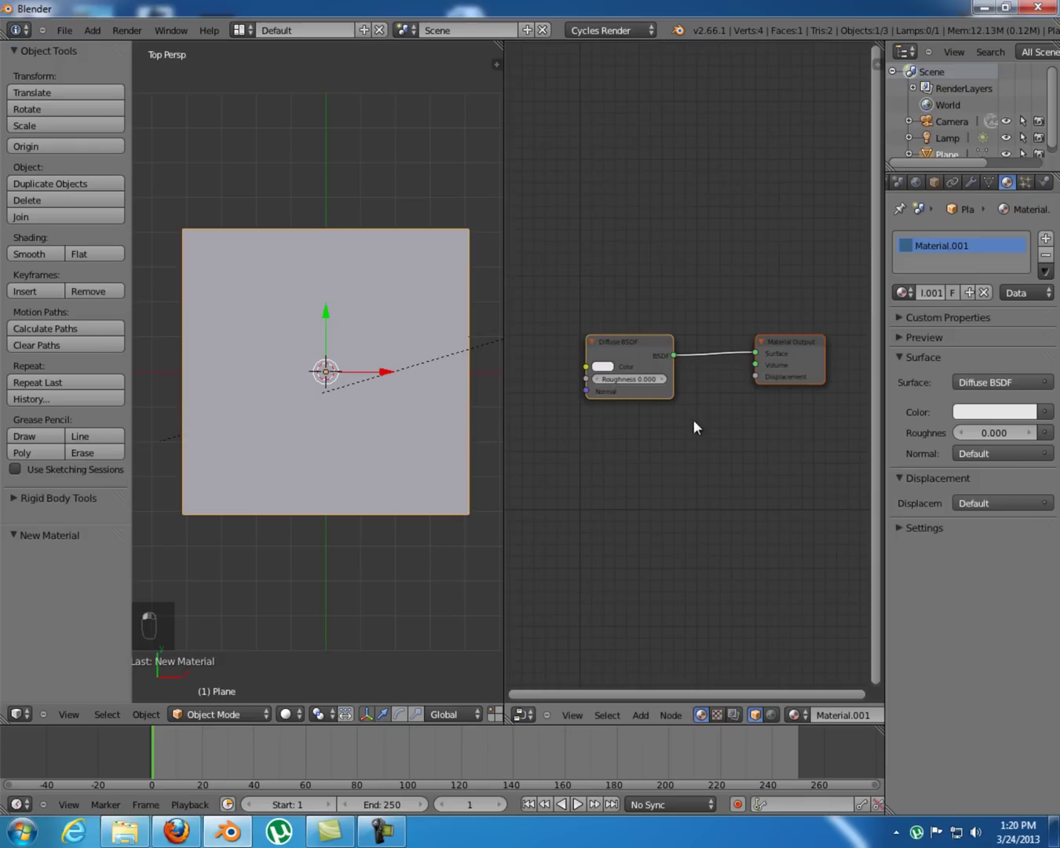
- Duplicate the Diffuse BSDF and mix both diffuse nodes through a Mix Shader into the output
{"action": "key", "text": "shift+d"}
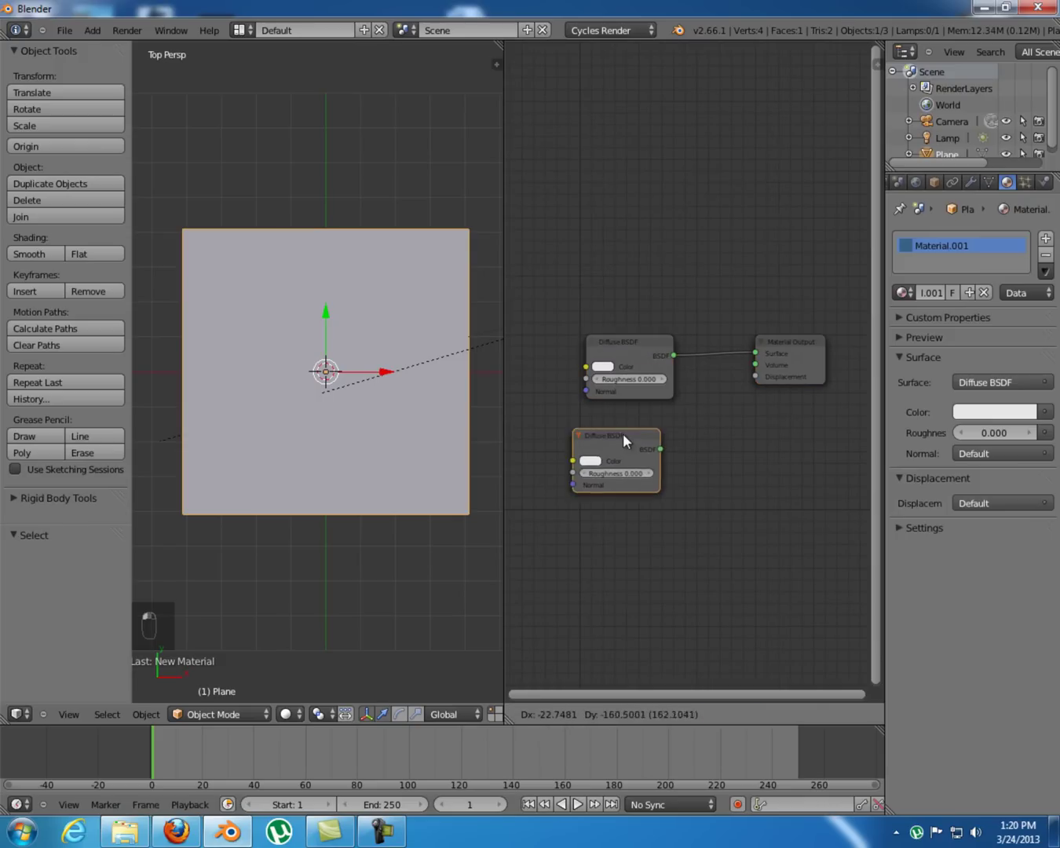
{"action": "left_click", "coordinate": [634, 414]}
{"action": "scroll", "coordinate": [686, 393], "scroll_direction": "right", "scroll_amount": 3, "text": "ctrl"}
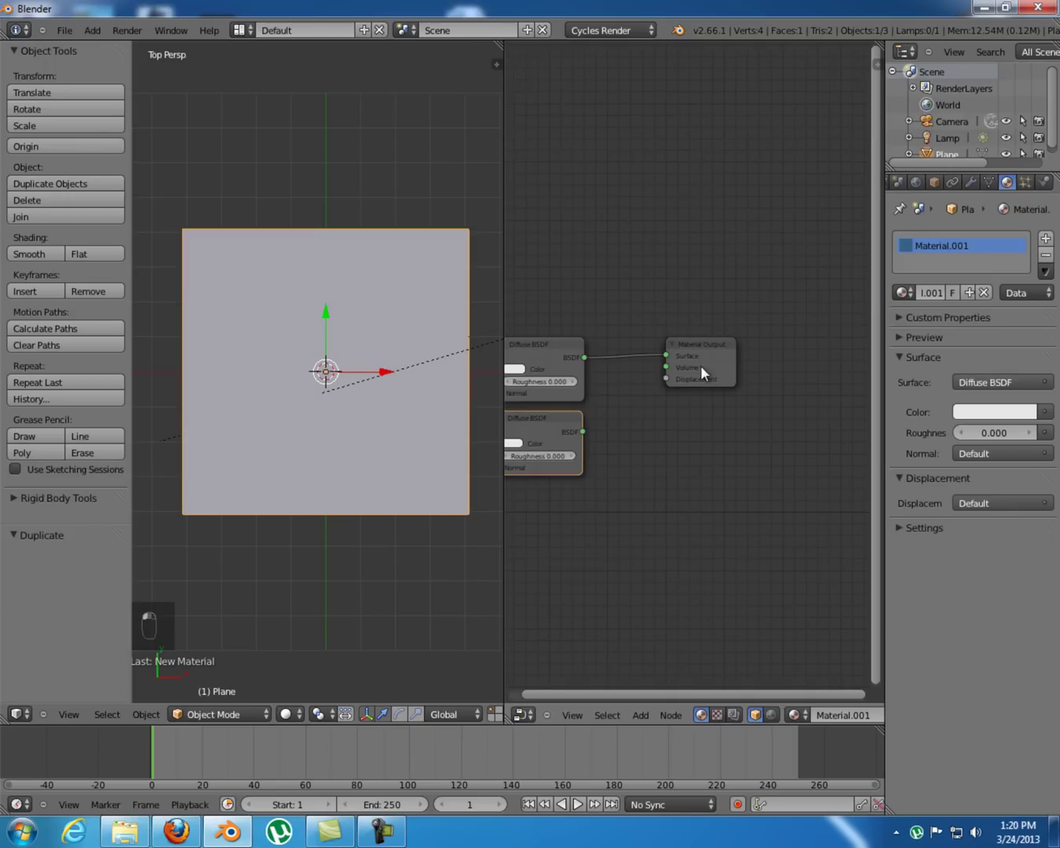
{"action": "left_click_drag", "start_coordinate": [709, 343], "coordinate": [789, 347]}
{"action": "scroll", "coordinate": [651, 407], "scroll_direction": "left", "scroll_amount": 4, "text": "ctrl"}
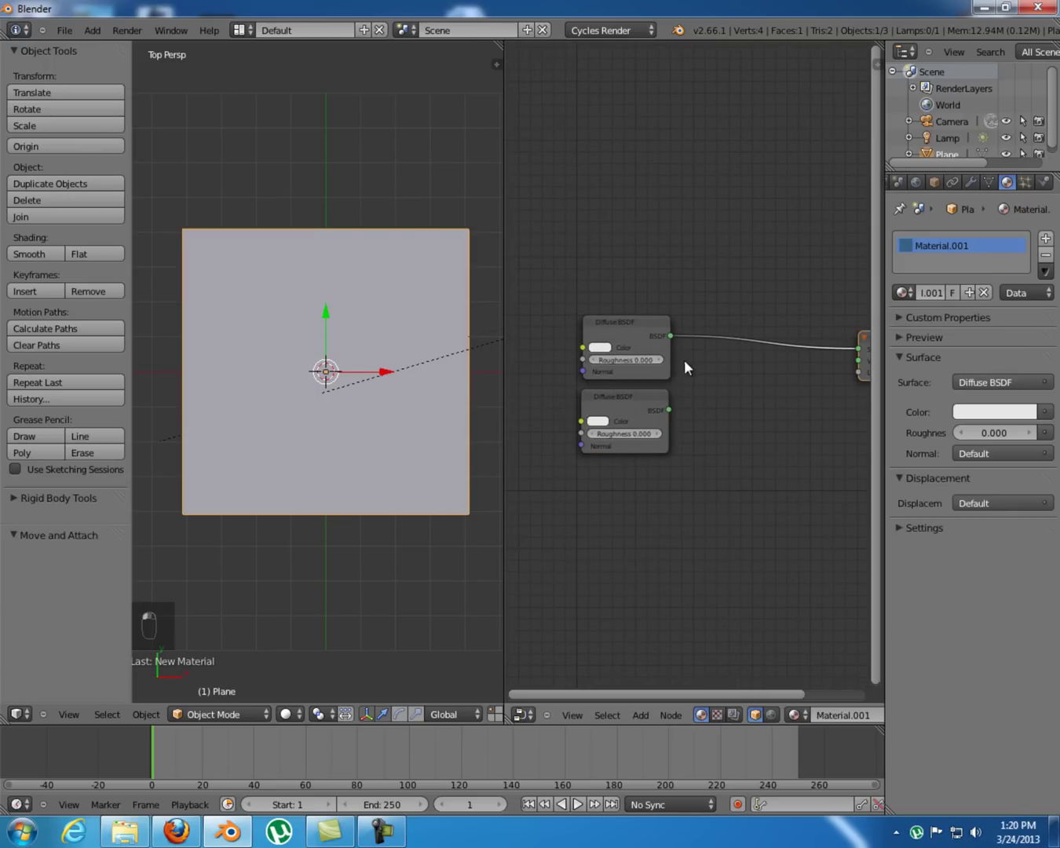
{"action": "key", "text": "shift+a"}
{"action": "mouse_move", "coordinate": [674, 415]}
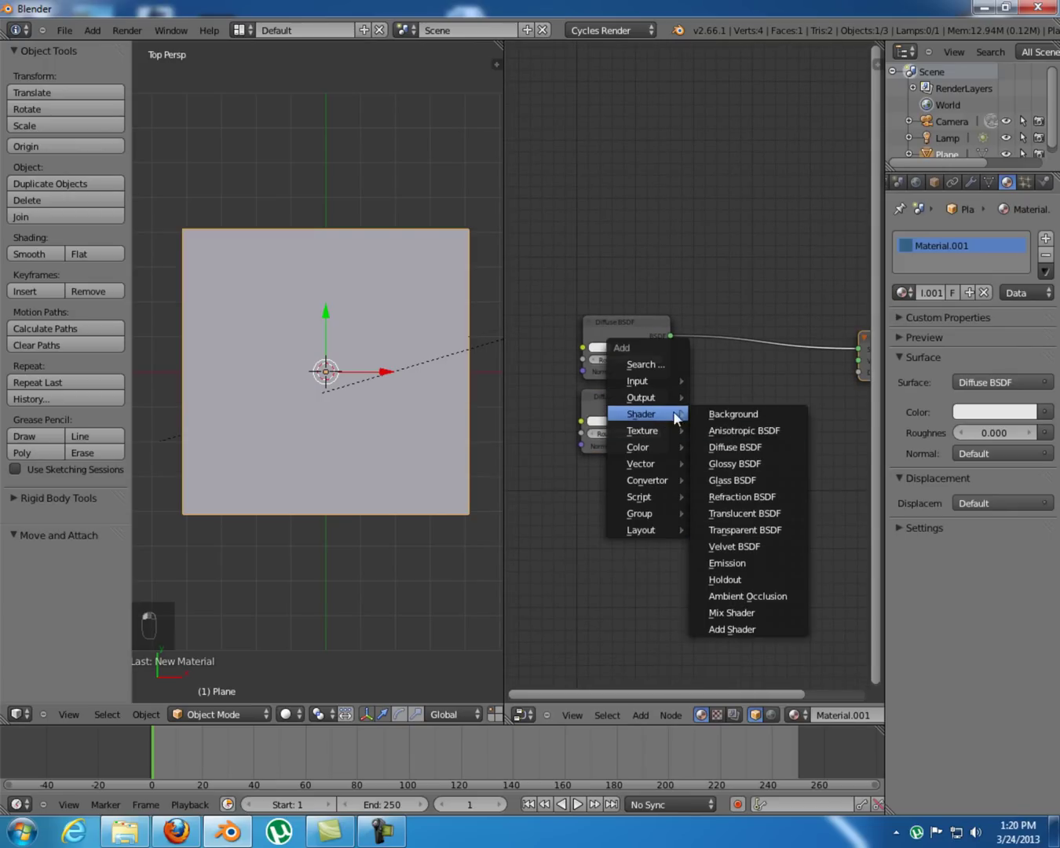
{"action": "left_click", "coordinate": [760, 615]}
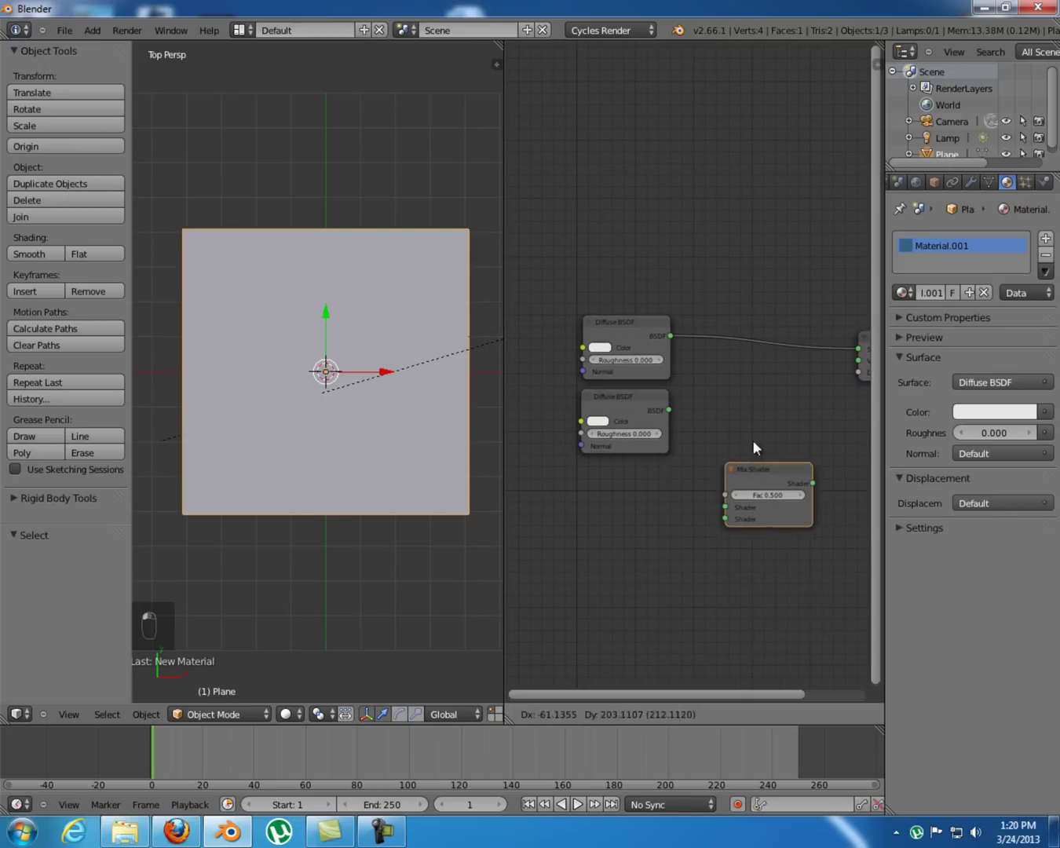
{"action": "left_click", "coordinate": [752, 337]}
{"action": "left_click_drag", "start_coordinate": [669, 409], "coordinate": [732, 392]}
{"action": "middle_click_drag", "start_coordinate": [600, 450], "coordinate": [766, 410]}
- Add two stacked Image Texture nodes left of the diffuse nodes and select the top one
{"action": "key", "text": "shift+a"}
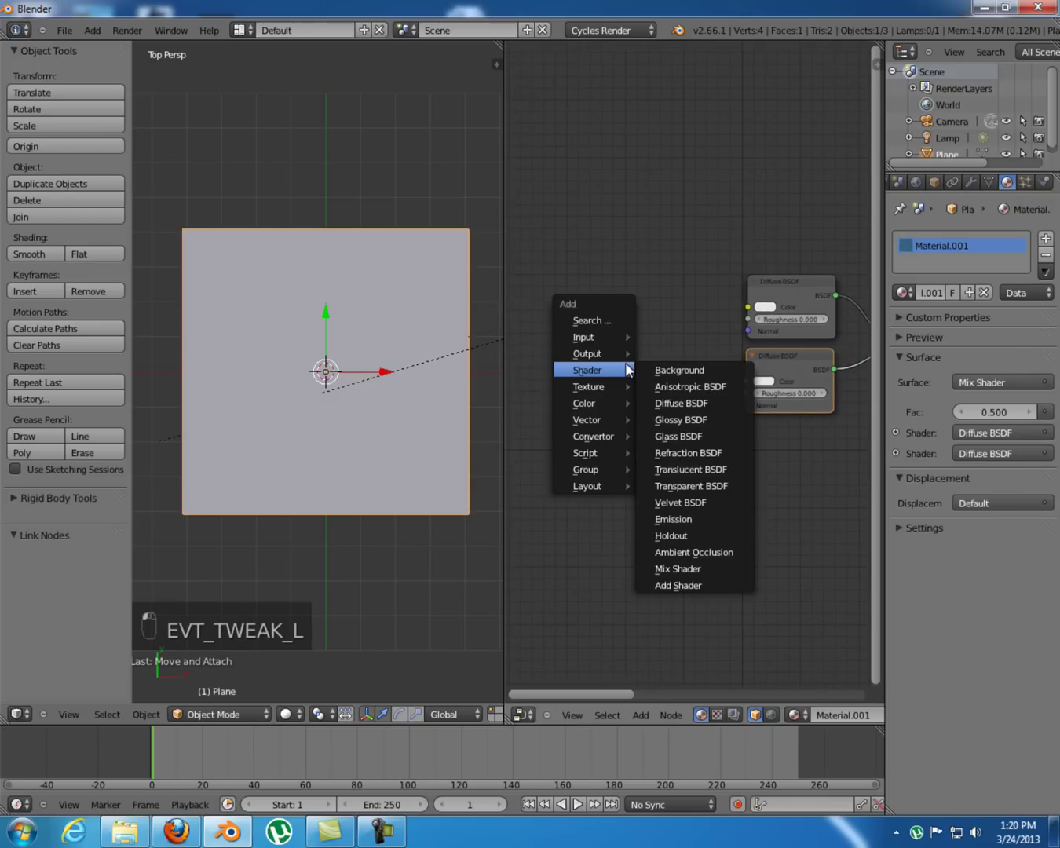
{"action": "mouse_move", "coordinate": [621, 385]}
{"action": "left_click", "coordinate": [691, 382]}
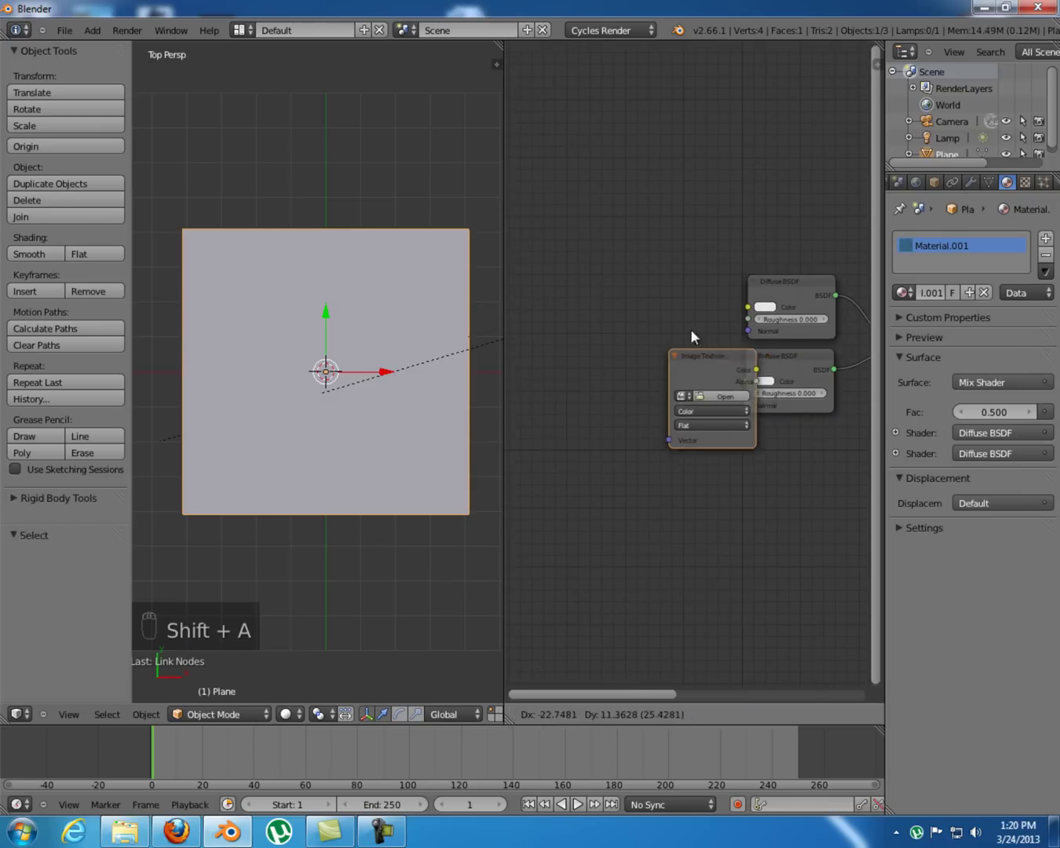
{"action": "left_click", "coordinate": [657, 260]}
{"action": "key", "text": "shift+d"}
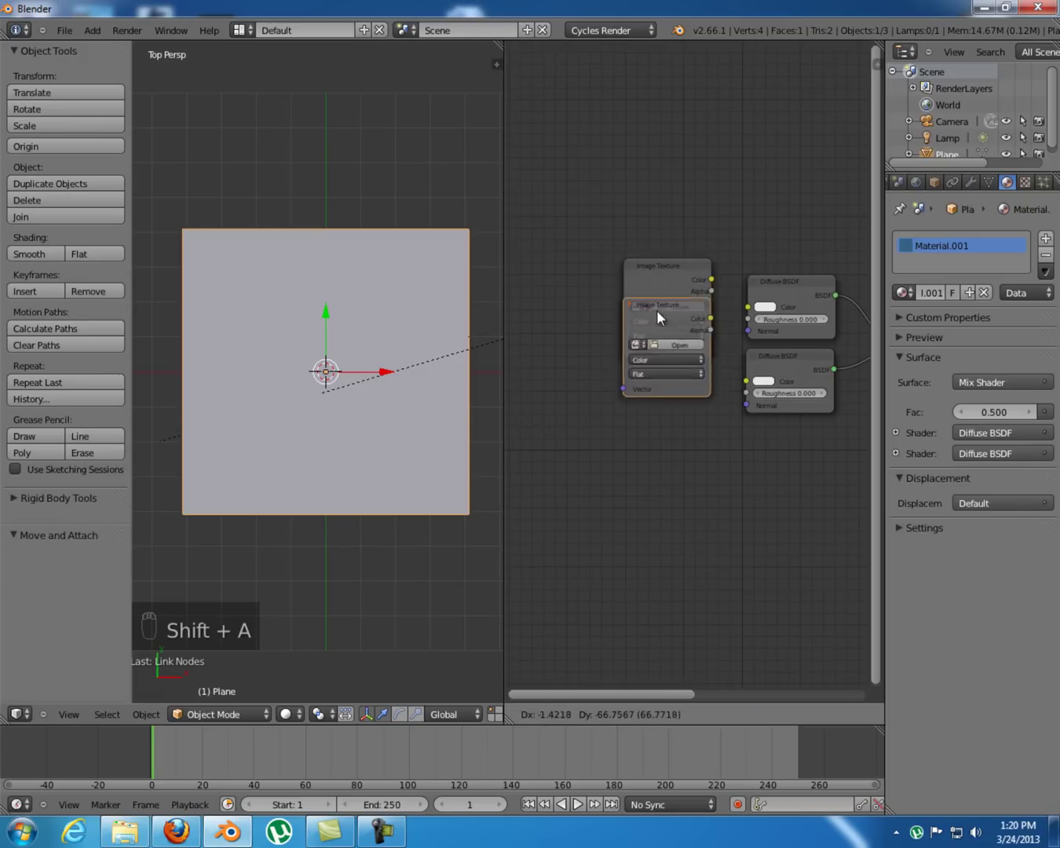
{"action": "left_click", "coordinate": [658, 369]}
{"action": "left_click", "coordinate": [680, 286]}
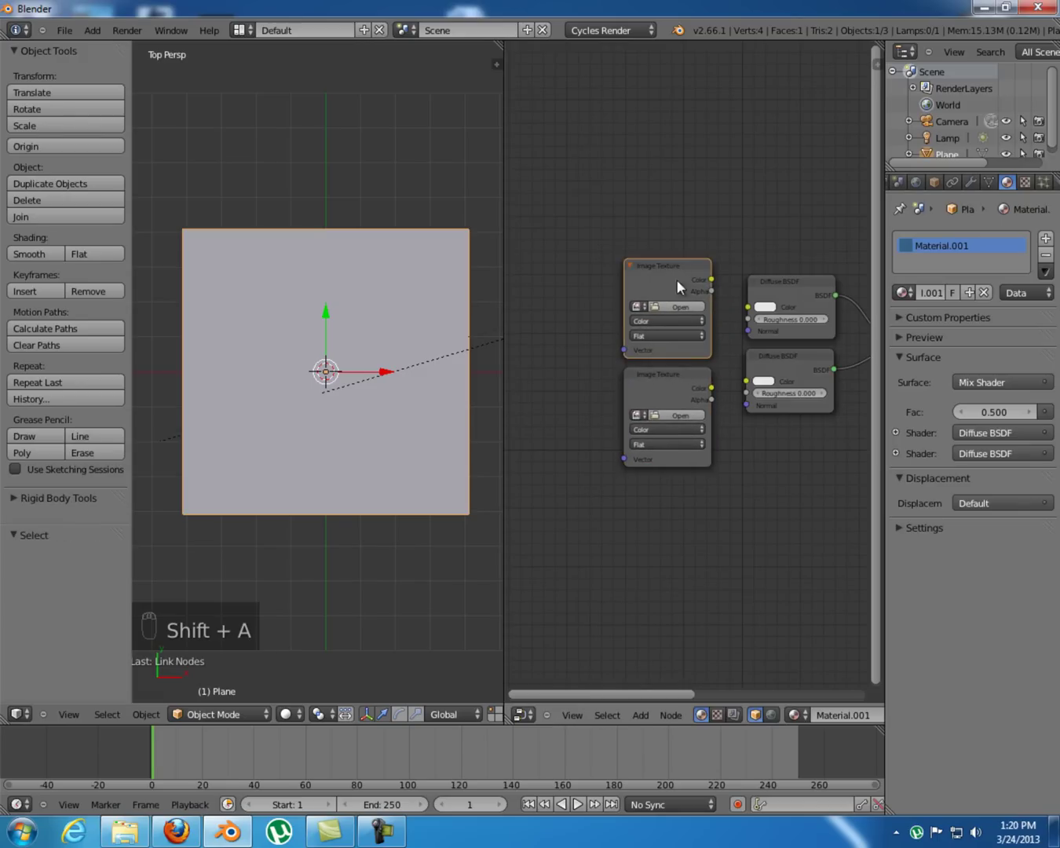
- Browse to D:\BLENDER PROJECTS\Youtube tutorials\Using multiple UV maps and pick Bones0002_8_S.jpg
{"action": "left_click", "coordinate": [672, 307]}
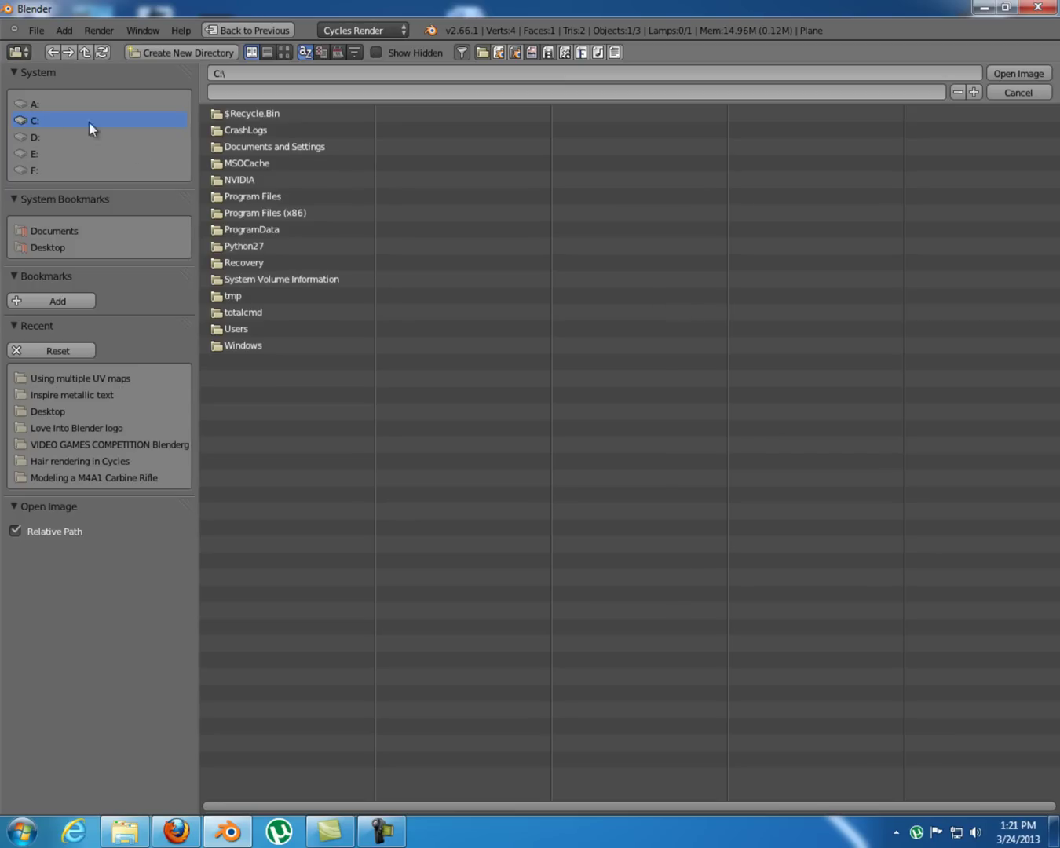
{"action": "left_click", "coordinate": [61, 135]}
{"action": "left_click", "coordinate": [282, 164]}
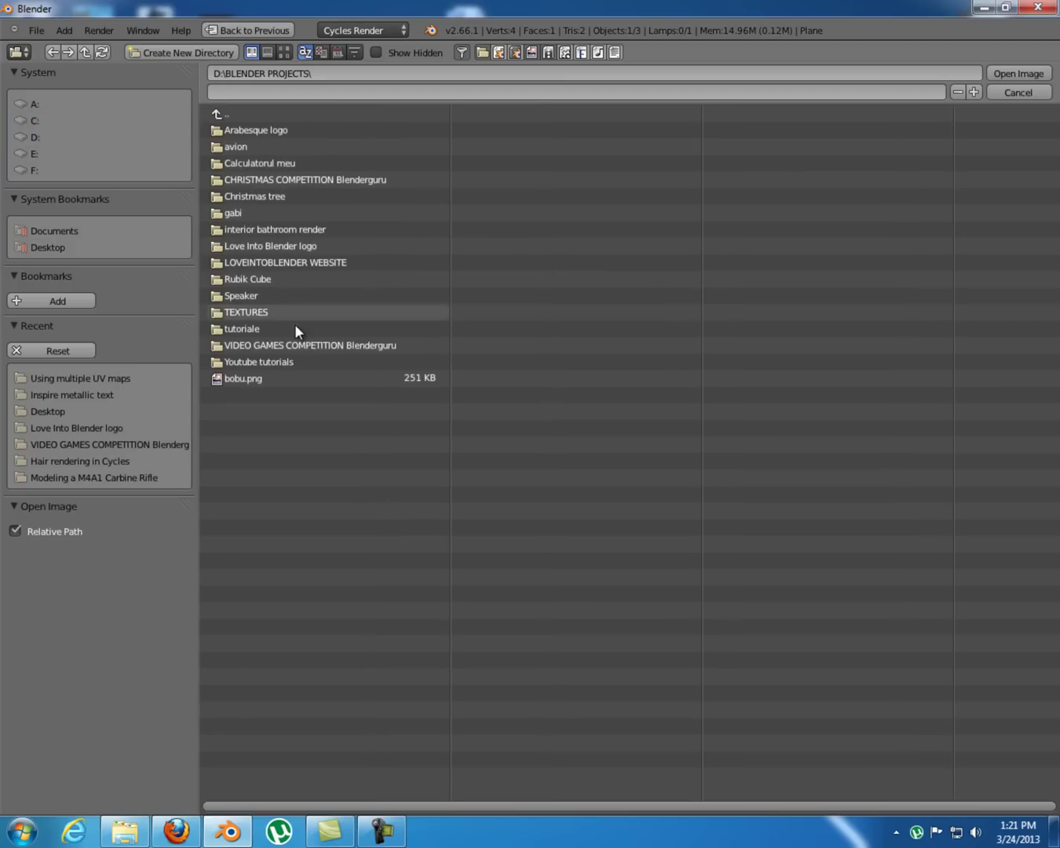
{"action": "left_click", "coordinate": [301, 362]}
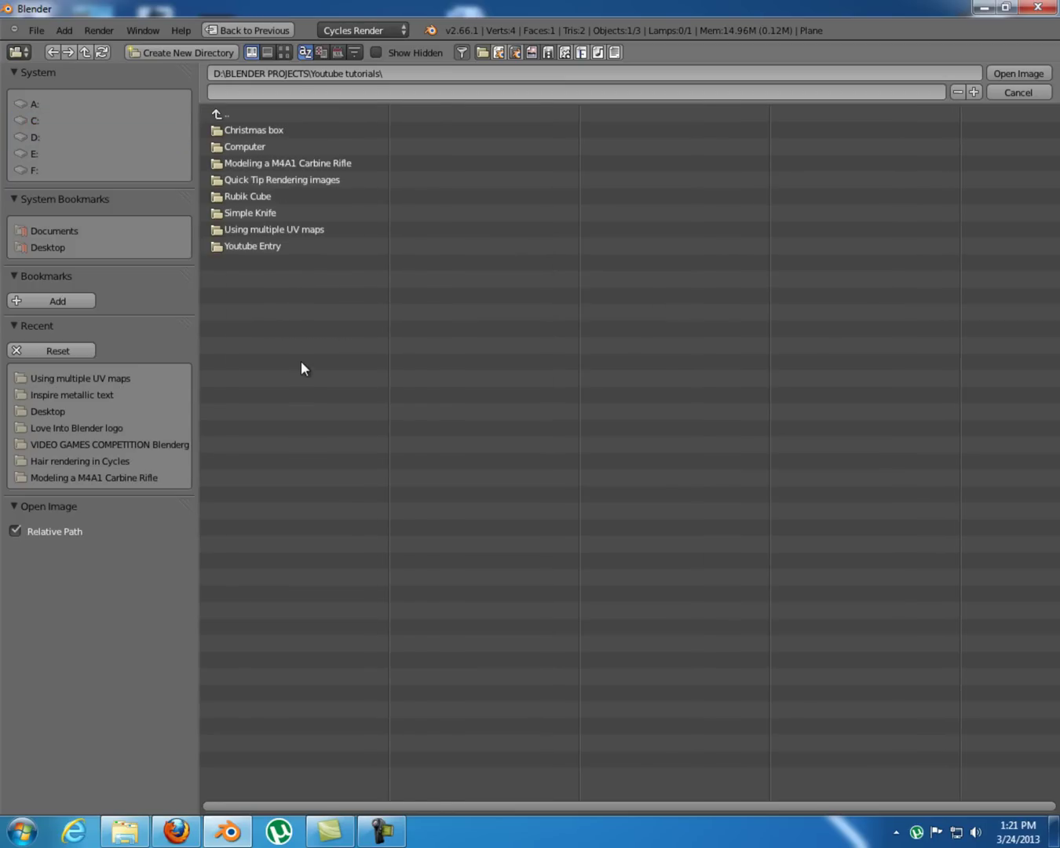
{"action": "left_click", "coordinate": [292, 229]}
{"action": "left_click", "coordinate": [284, 52]}
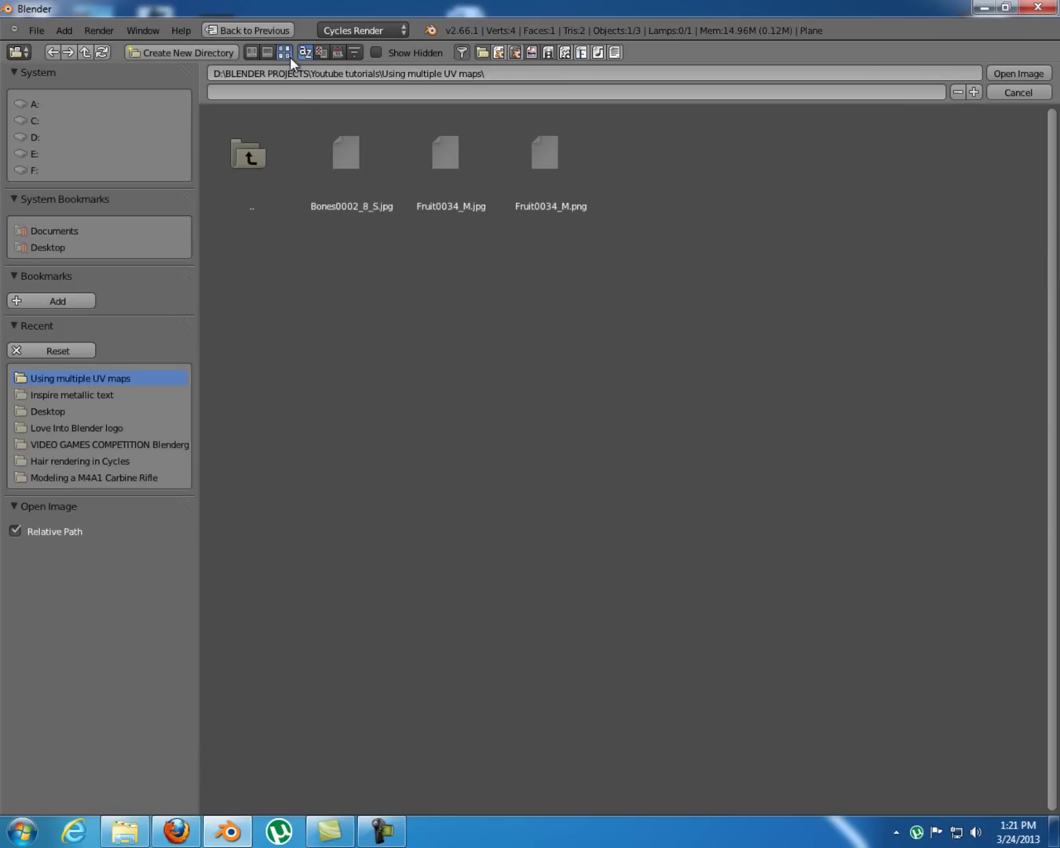
{"action": "left_click", "coordinate": [350, 160]}
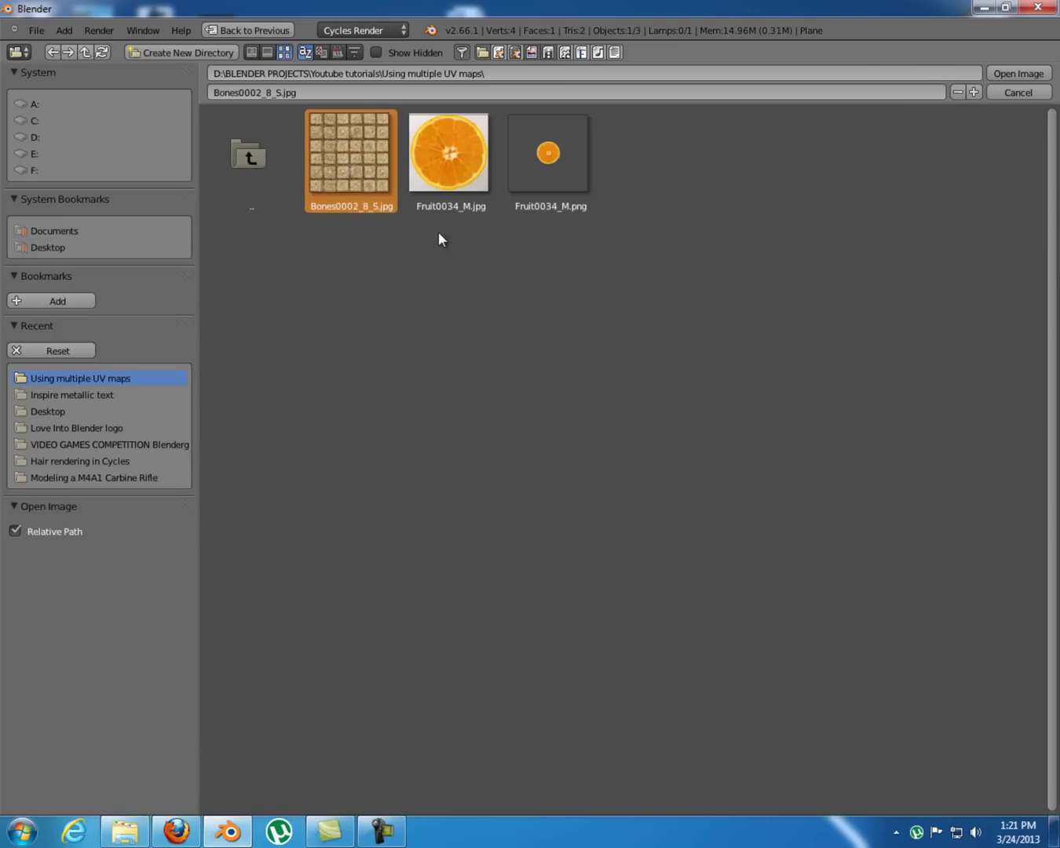
- Load the bones image, wire it into the top Diffuse BSDF colour, and preview with Material shading
{"action": "left_click", "coordinate": [1012, 73]}
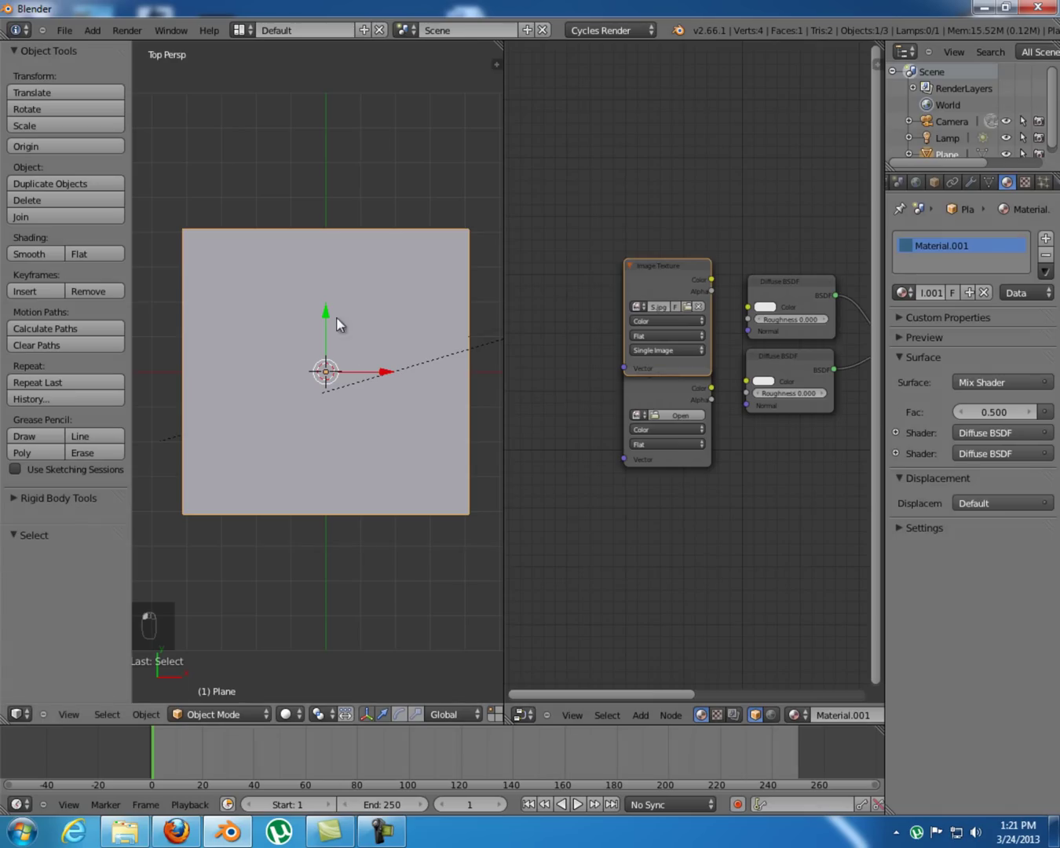
{"action": "mouse_move", "coordinate": [685, 269]}
{"action": "left_mouse_down"}
{"action": "mouse_move", "coordinate": [674, 239]}
{"action": "mouse_move", "coordinate": [748, 307]}
{"action": "left_mouse_up"}
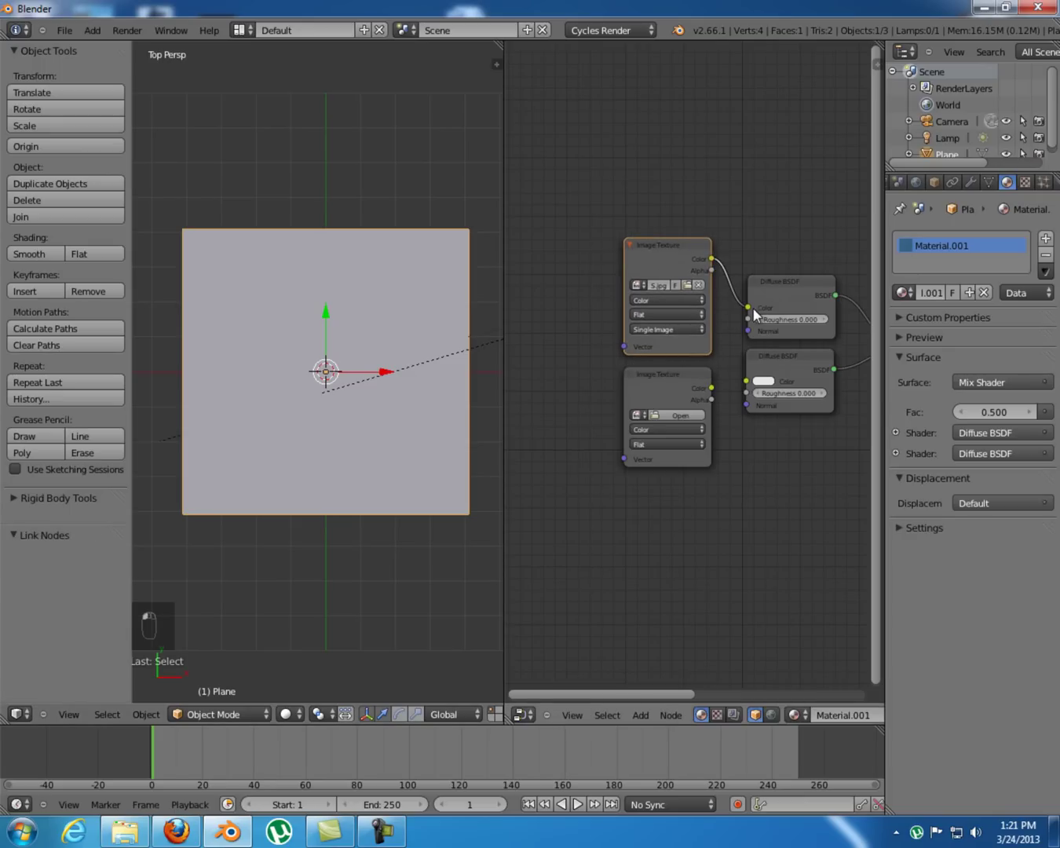
{"action": "left_click", "coordinate": [292, 714]}
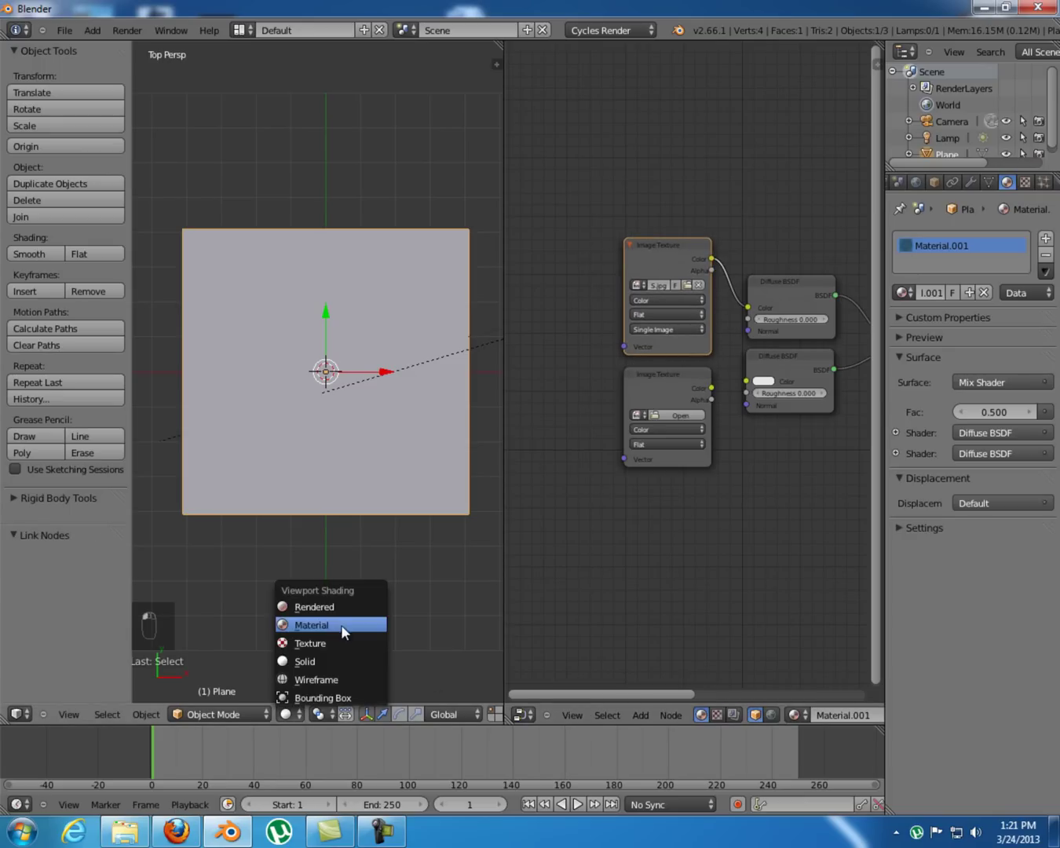
{"action": "left_click", "coordinate": [341, 624]}
{"action": "scroll", "coordinate": [434, 336], "scroll_direction": "up", "scroll_amount": 2}
{"action": "scroll", "coordinate": [433, 343], "scroll_direction": "down", "scroll_amount": 1}
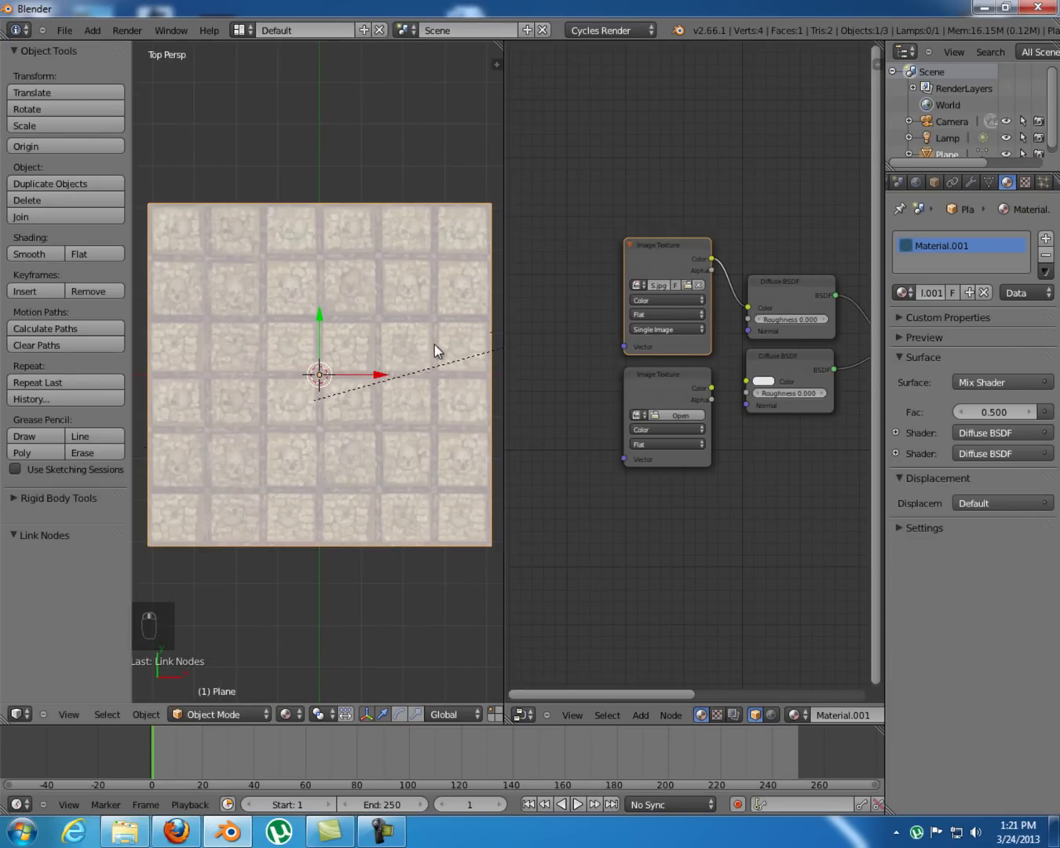
- Hide the tool shelf and browse to the Youtube tutorials folder for the lower texture node's image
{"action": "key", "text": "t"}
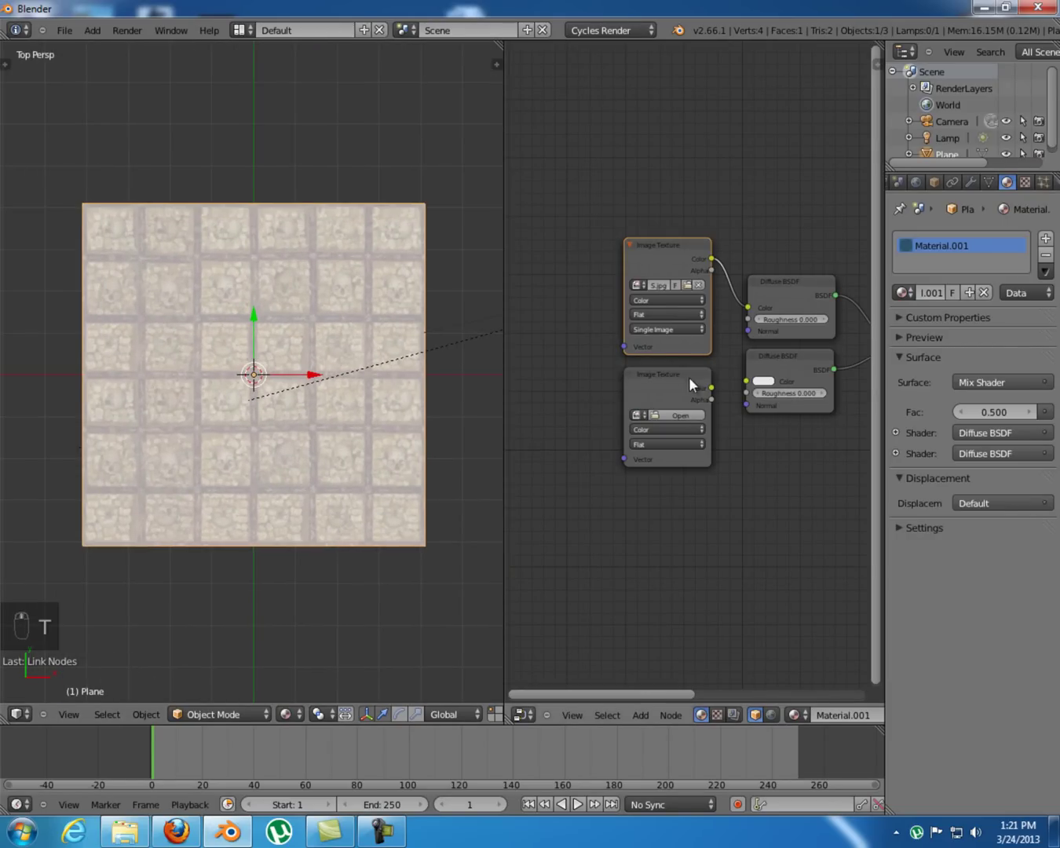
{"action": "left_click", "coordinate": [684, 374]}
{"action": "scroll", "coordinate": [624, 438], "scroll_direction": "down", "scroll_amount": 2, "text": "ctrl"}
{"action": "left_click", "coordinate": [615, 419]}
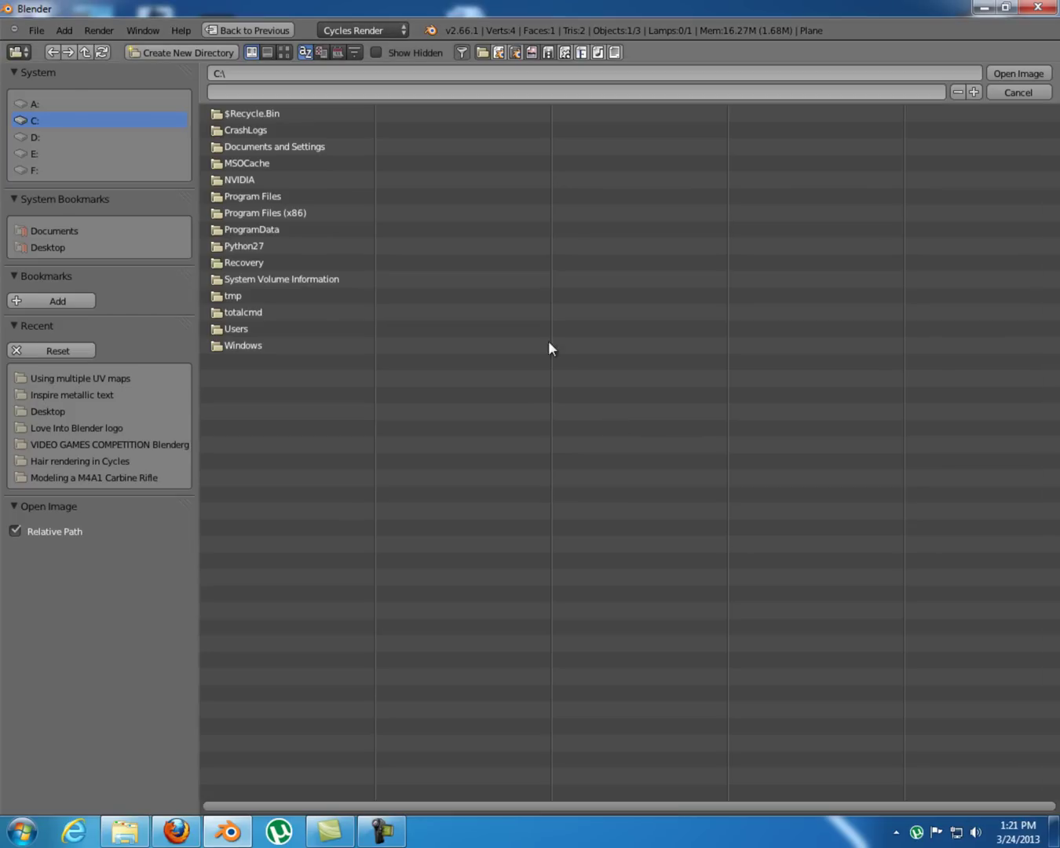
{"action": "left_click", "coordinate": [23, 136]}
{"action": "left_click", "coordinate": [266, 164]}
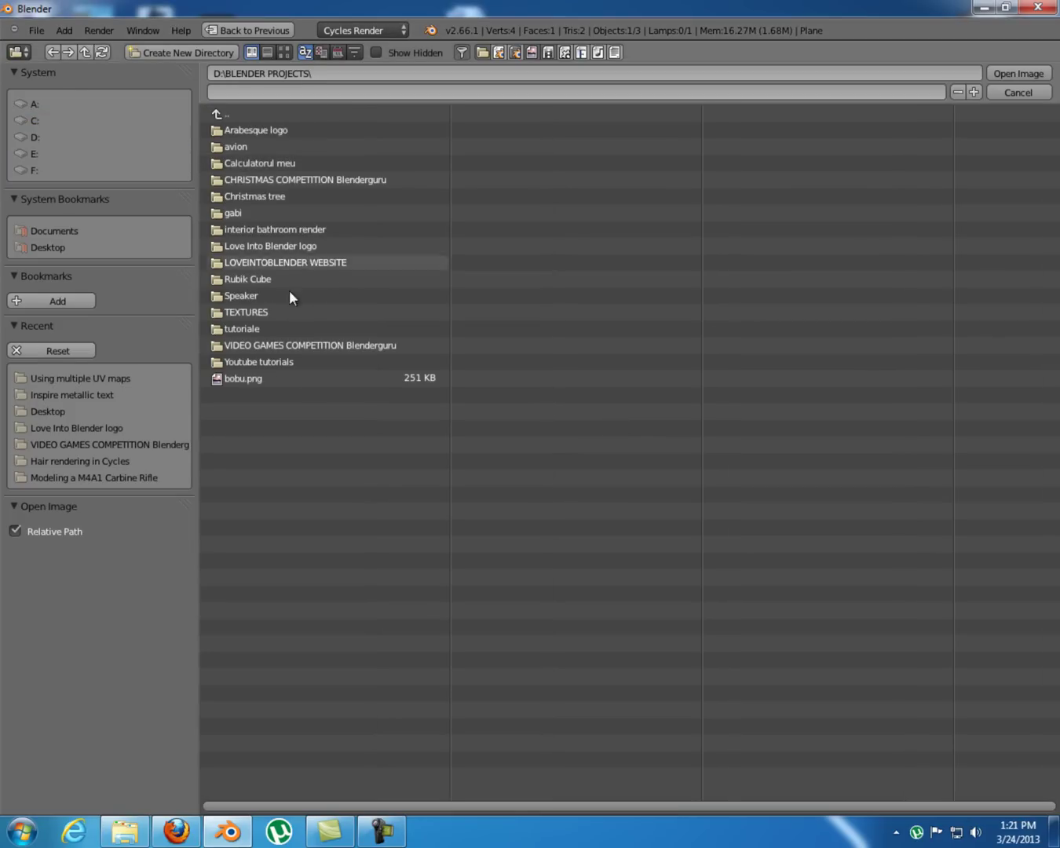
{"action": "left_click", "coordinate": [307, 363]}
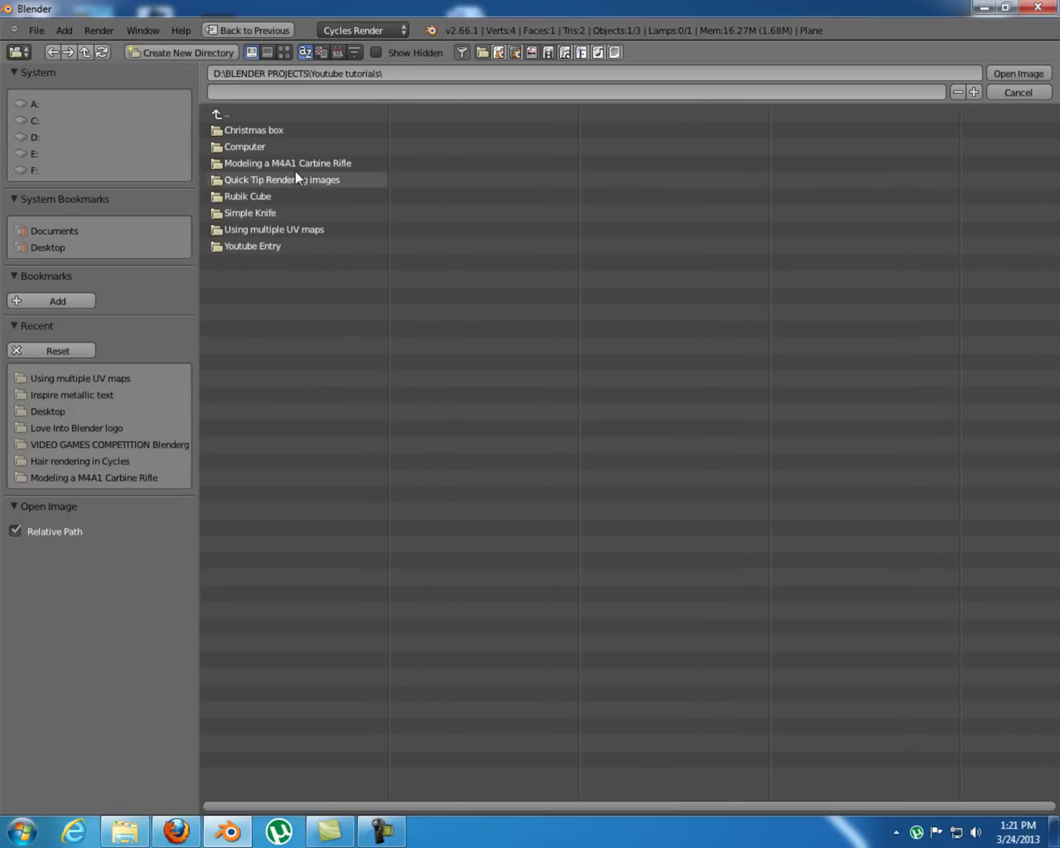
- Open the Using multiple UV maps folder as thumbnails and select Fruit0034_M.png
{"action": "left_click", "coordinate": [295, 245]}
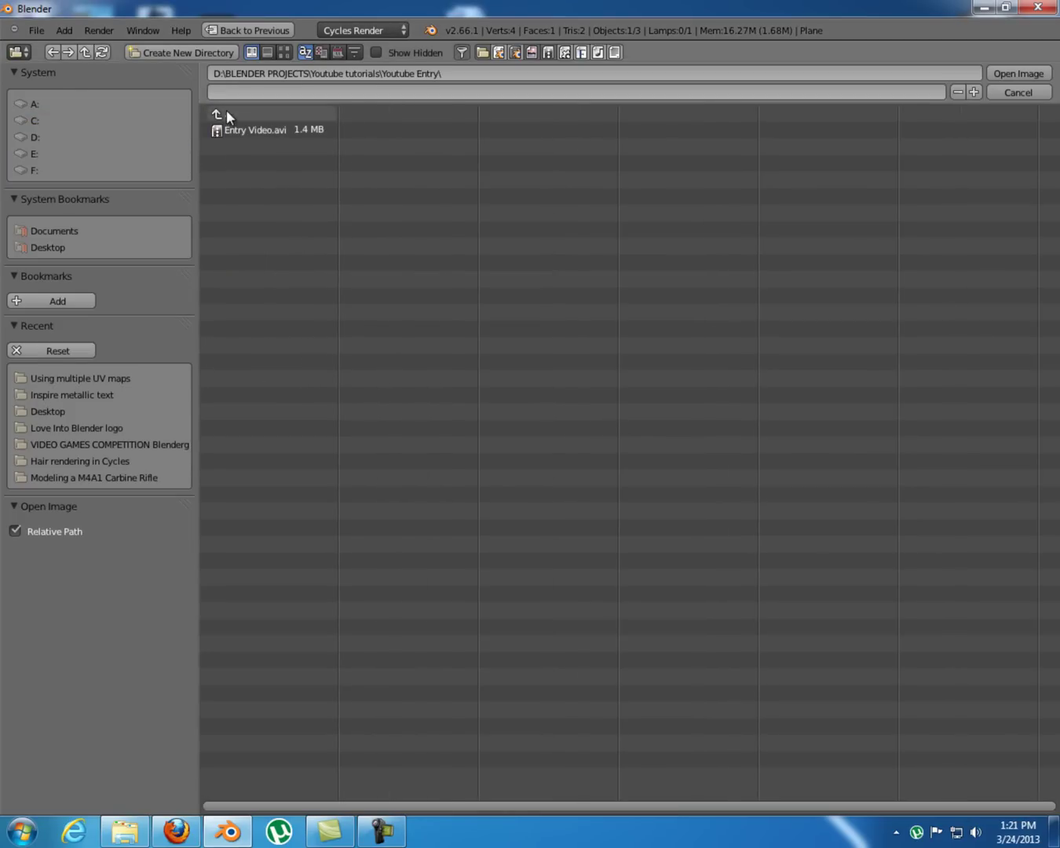
{"action": "left_click", "coordinate": [226, 113]}
{"action": "left_click", "coordinate": [267, 229]}
{"action": "left_click", "coordinate": [283, 53]}
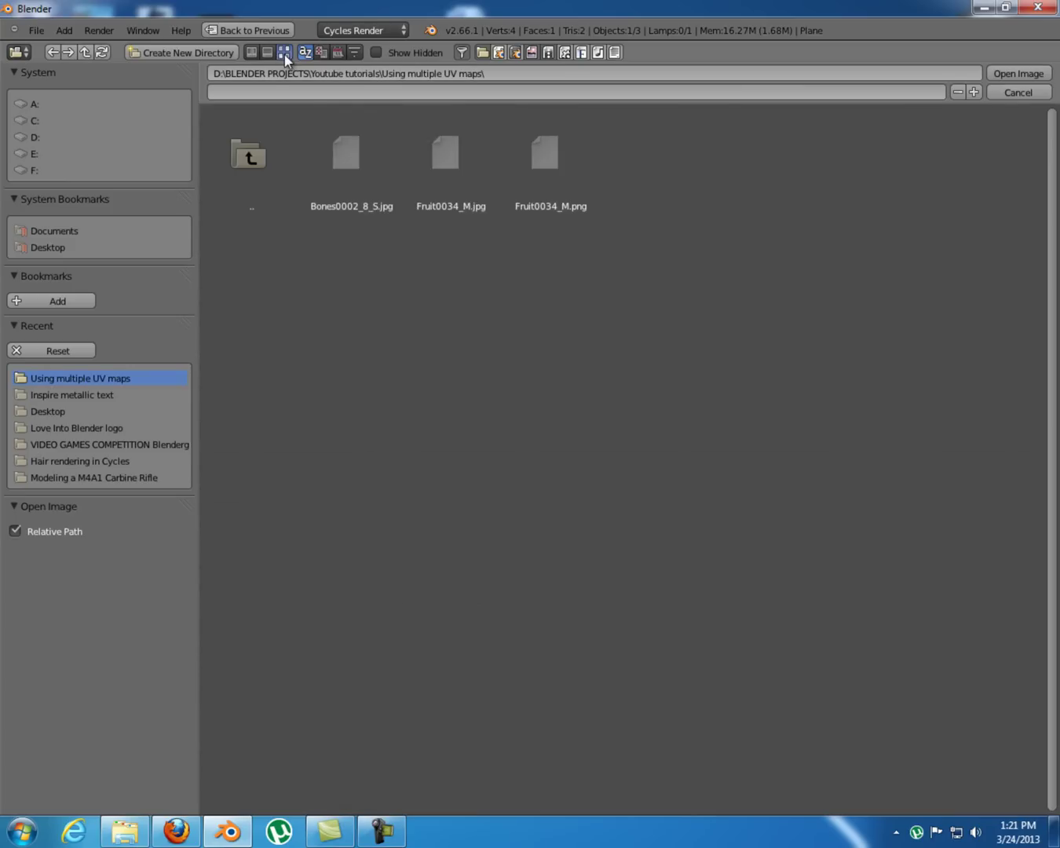
{"action": "left_click", "coordinate": [523, 147]}
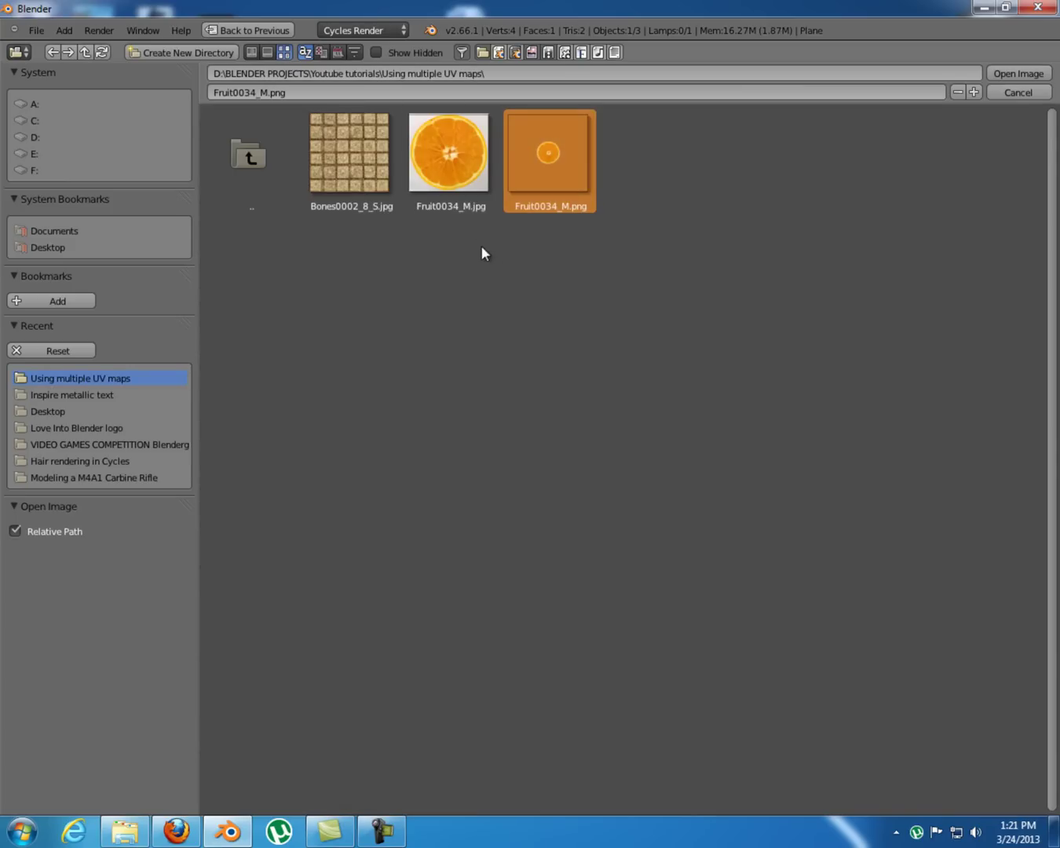
{"action": "left_click", "coordinate": [468, 172]}
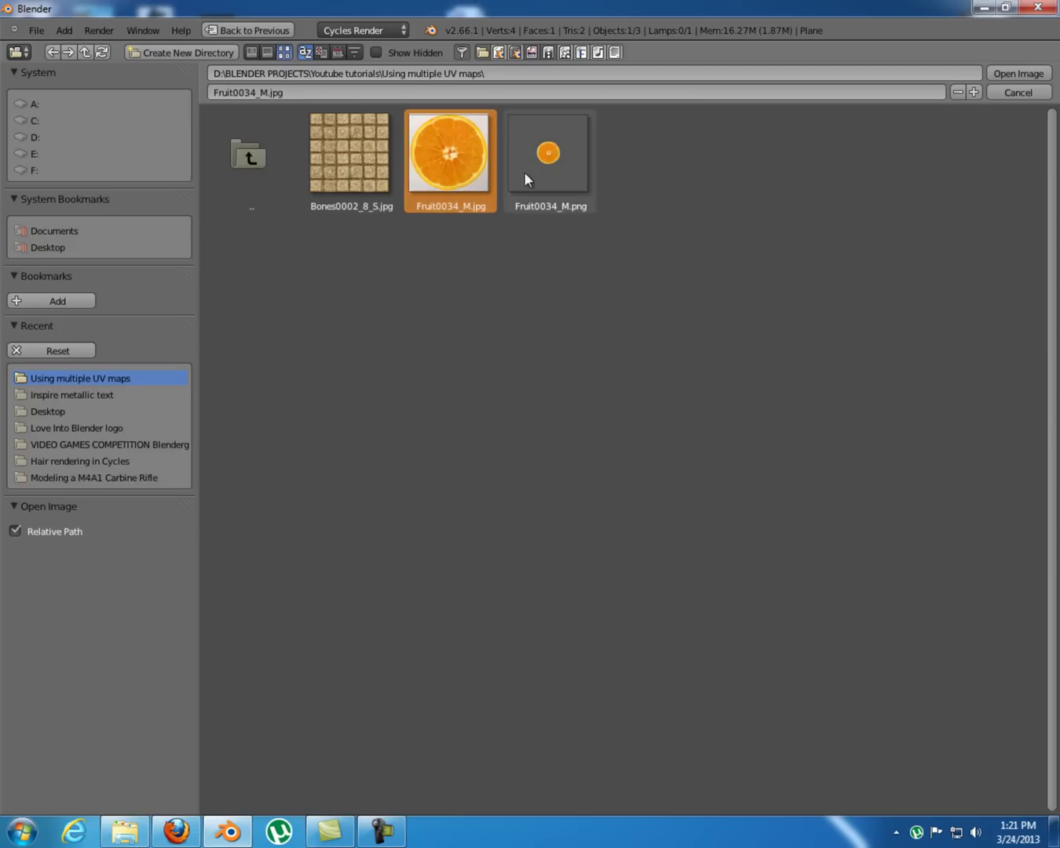
{"action": "left_click", "coordinate": [557, 169]}
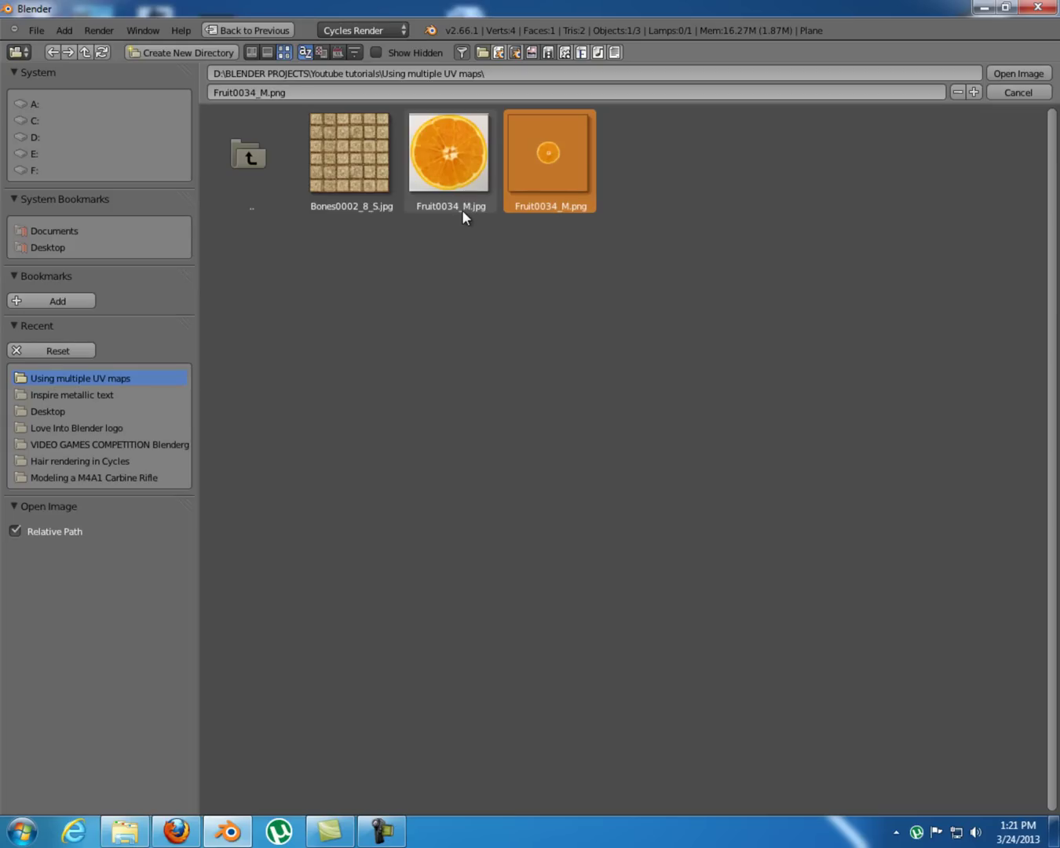
- Load Fruit0034_M.png and connect its colour to the second Diffuse BSDF, then toggle Edit Mode
{"action": "left_click", "coordinate": [1009, 77]}
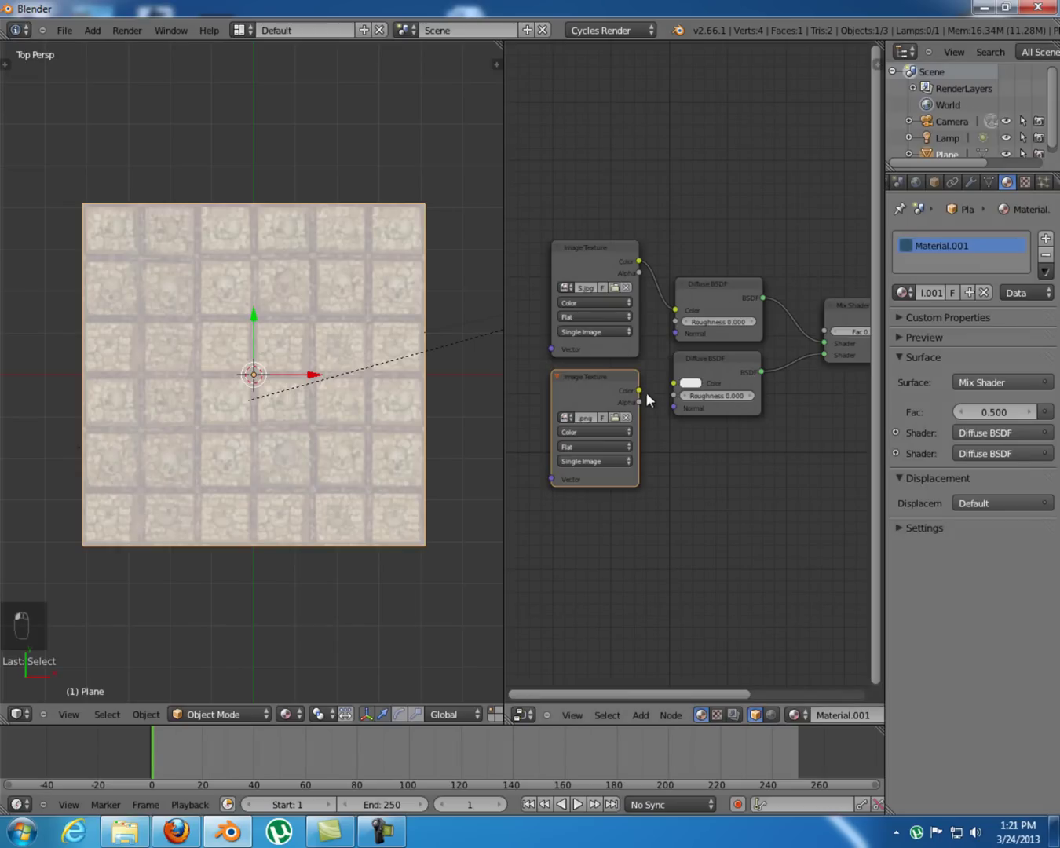
{"action": "left_click_drag", "start_coordinate": [639, 390], "coordinate": [674, 383]}
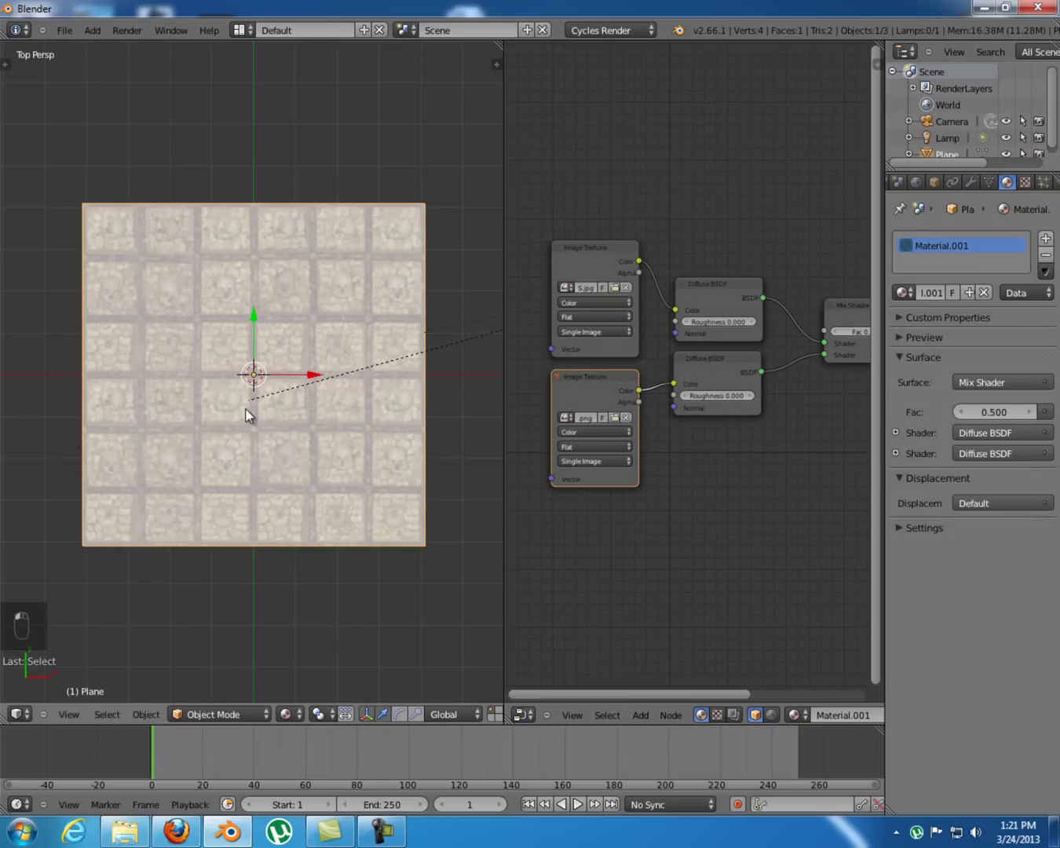
{"action": "key", "text": "Tab"}
{"action": "key", "text": "Tab"}
{"action": "key", "text": "Tab"}
{"action": "key", "text": "Tab"}
{"action": "key", "text": "Tab"}
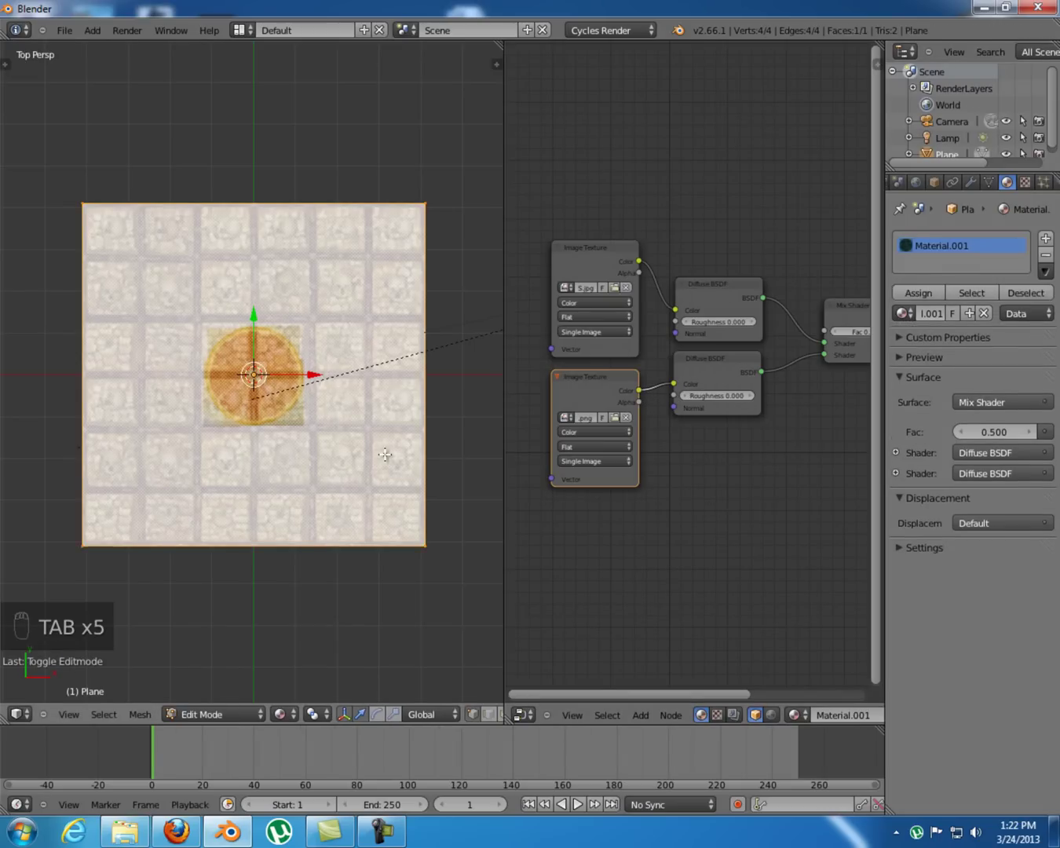
{"action": "key", "text": "Tab"}
{"action": "scroll", "coordinate": [642, 497], "scroll_direction": "down", "scroll_amount": 3, "text": "ctrl"}
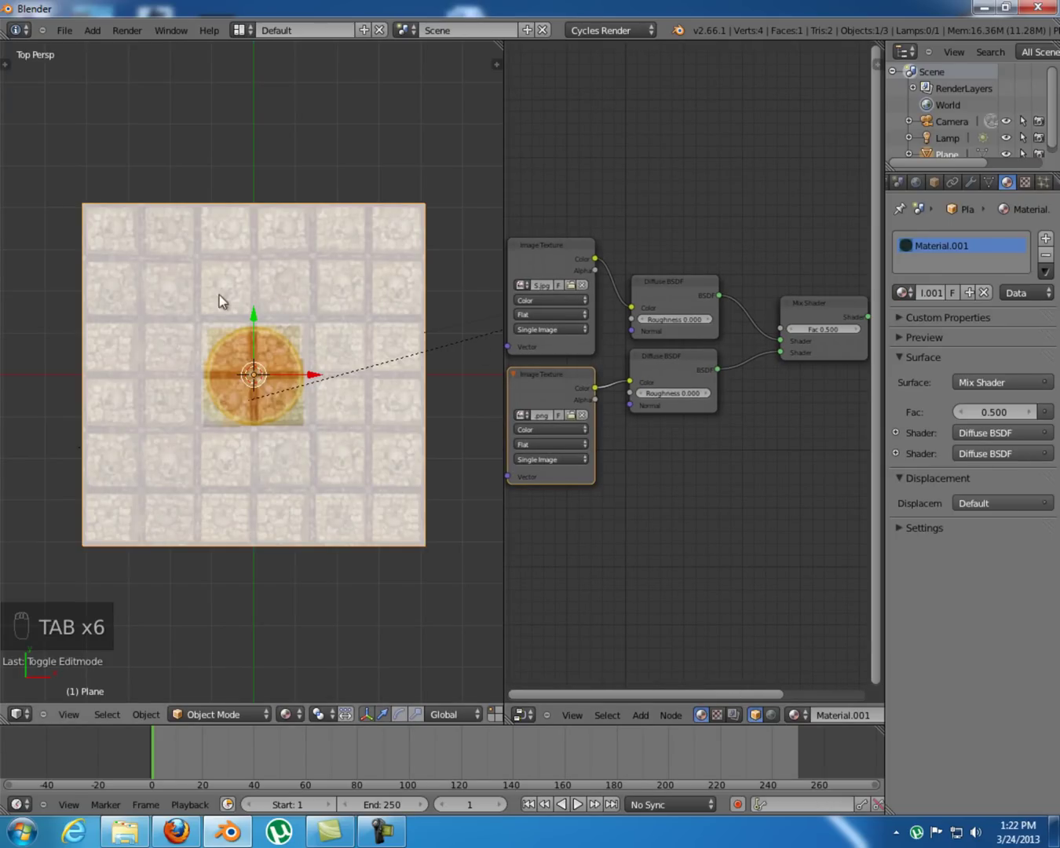
{"action": "middle_click_drag", "start_coordinate": [723, 487], "coordinate": [713, 490]}
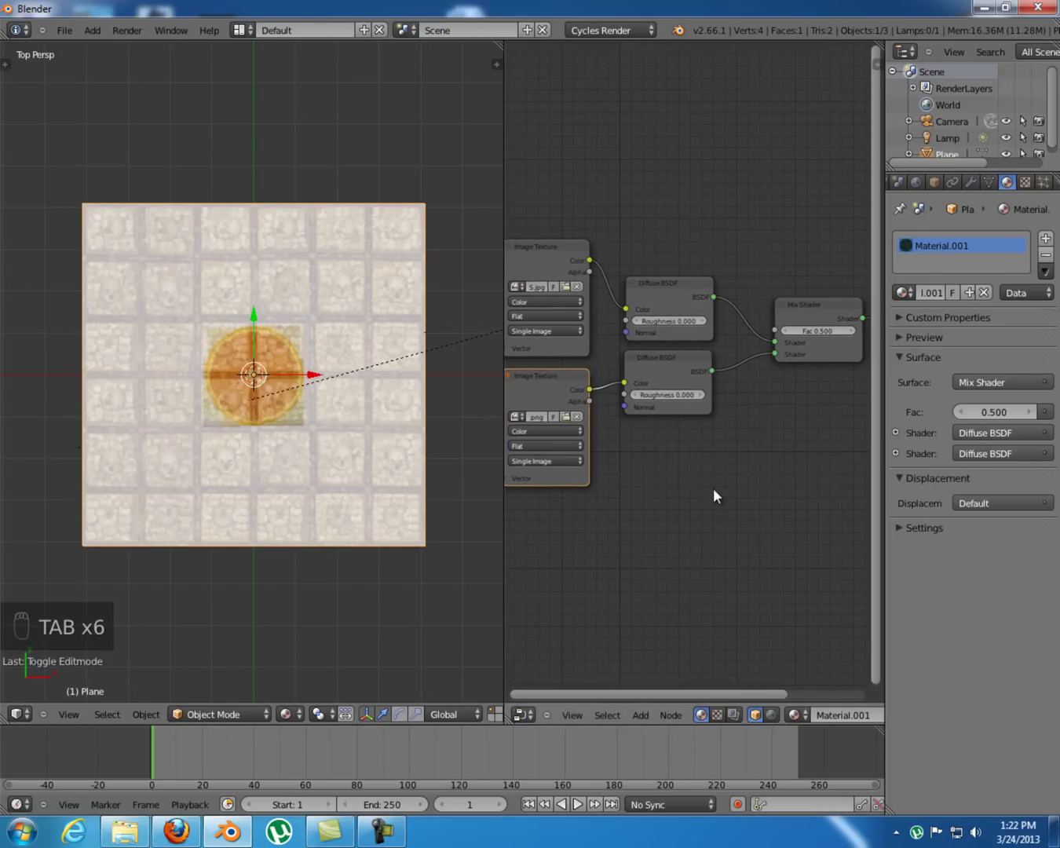
{"action": "left_click", "coordinate": [564, 387]}
{"action": "key", "text": "shift+d"}
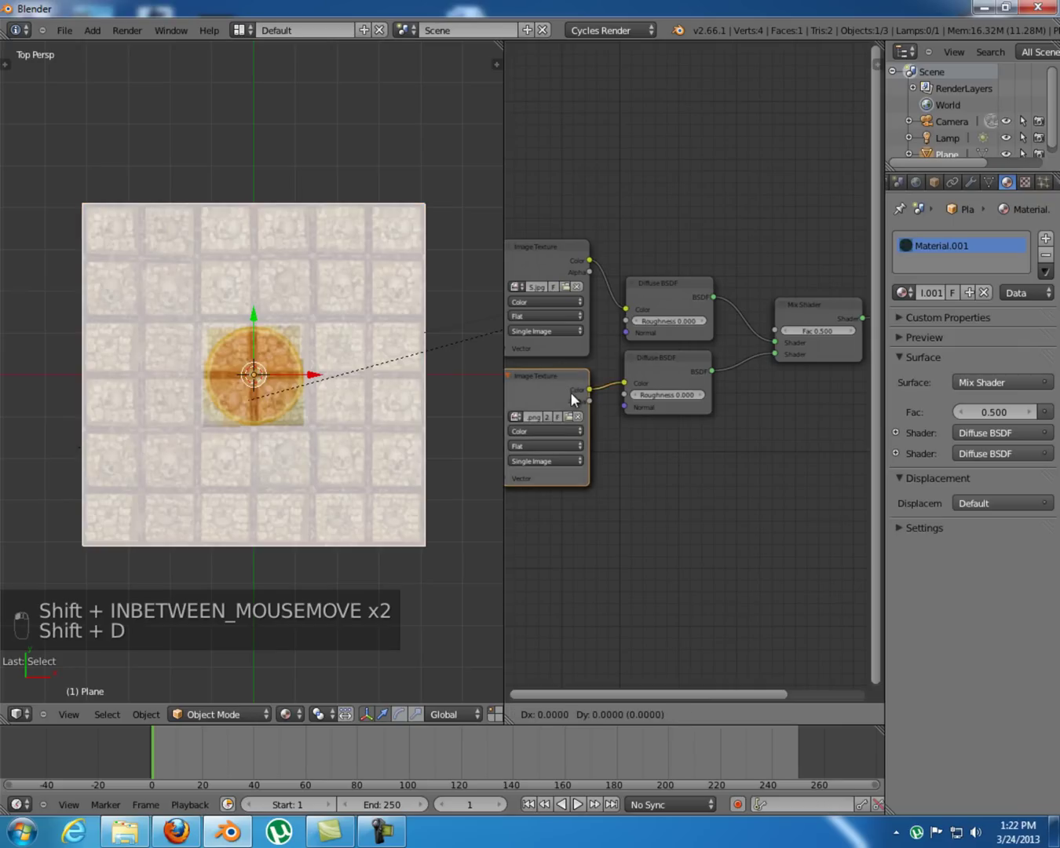
{"action": "left_click", "coordinate": [689, 171]}
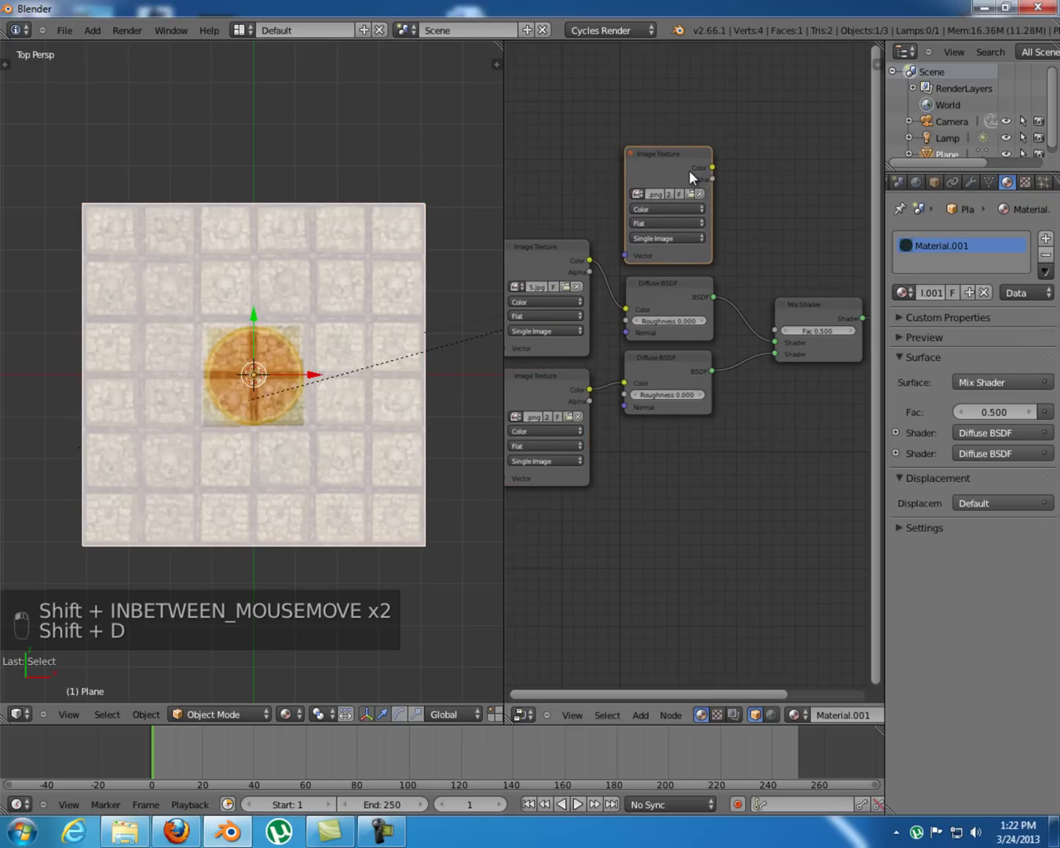
{"action": "left_click_drag", "start_coordinate": [713, 178], "coordinate": [775, 329]}
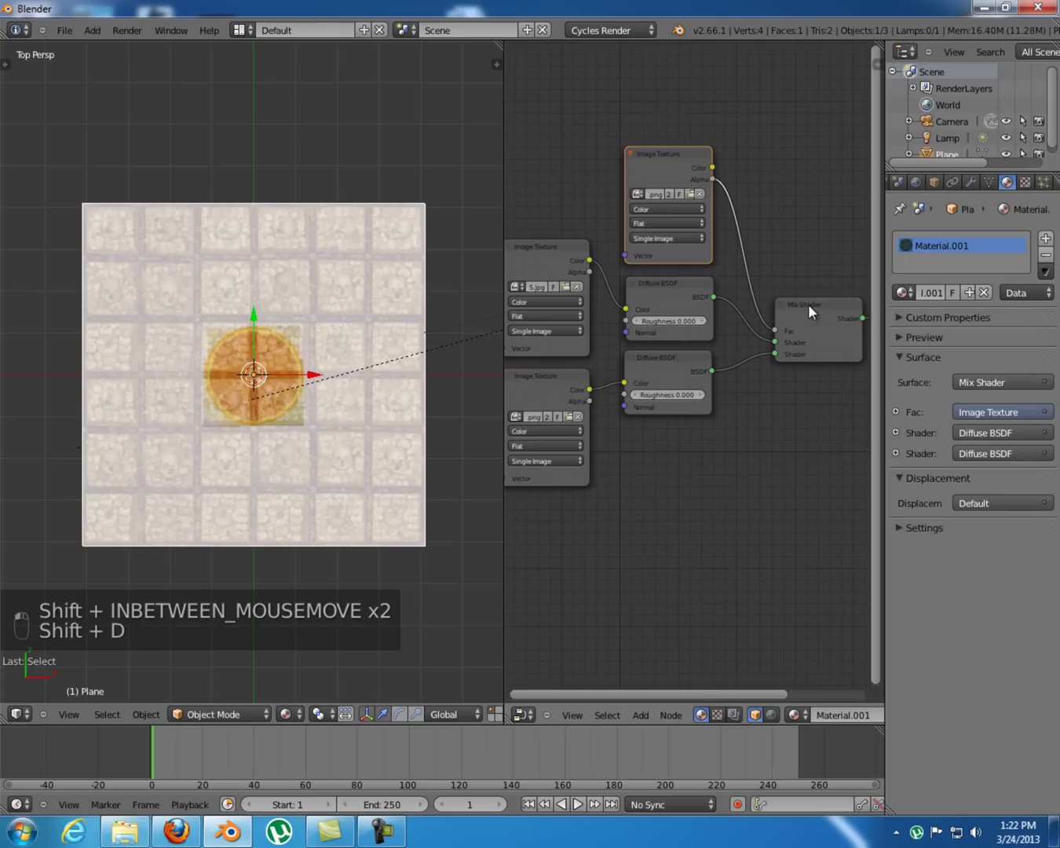
{"action": "left_click", "coordinate": [809, 311]}
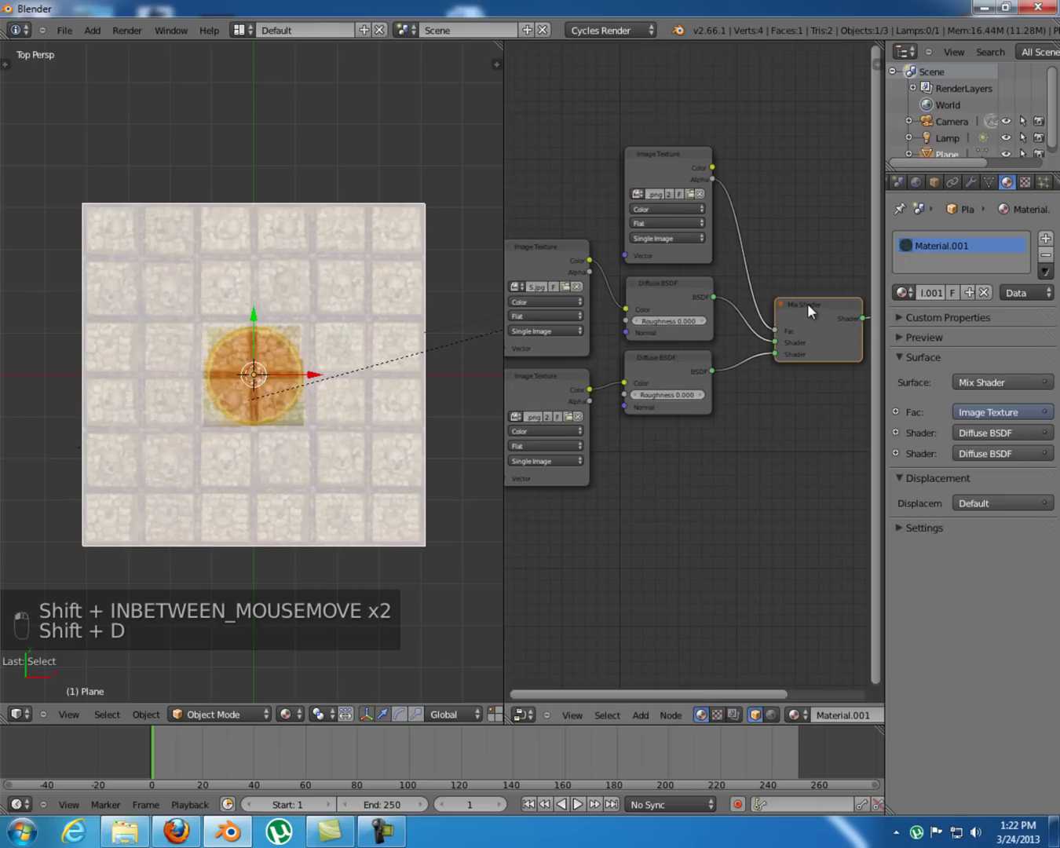
{"action": "key", "text": "Tab"}
{"action": "key", "text": "Tab"}
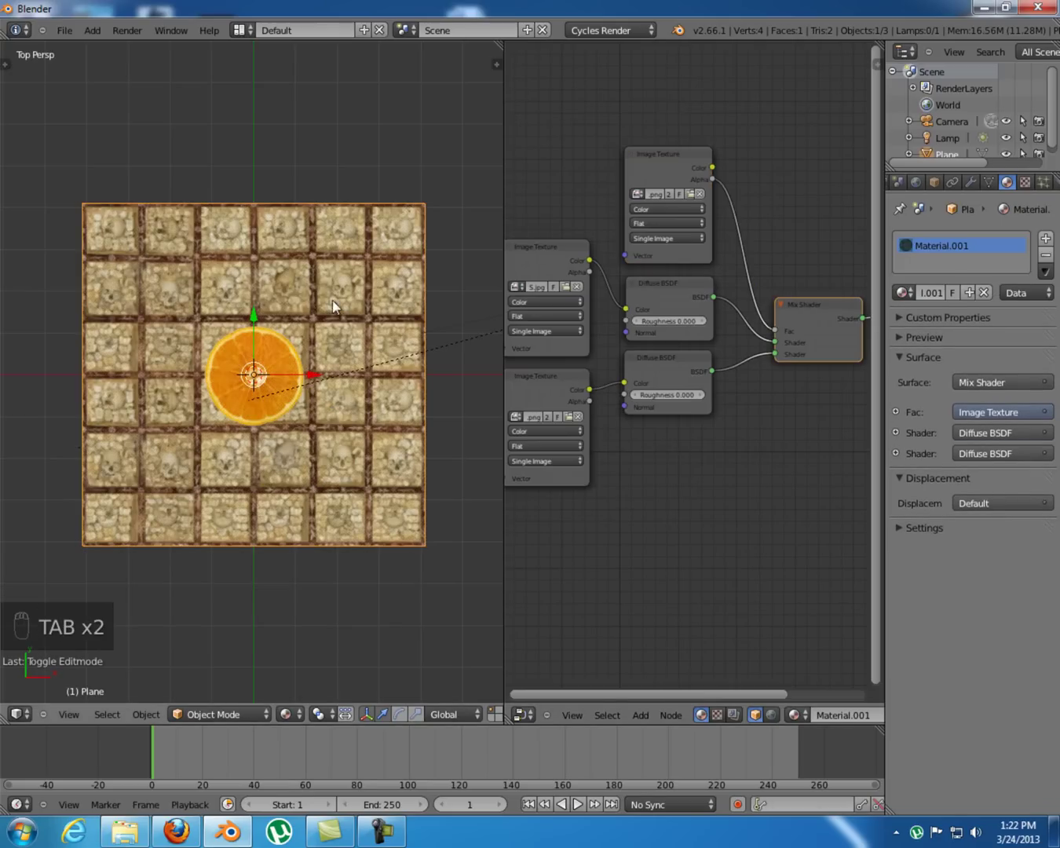
{"action": "middle_click_drag", "start_coordinate": [331, 303], "coordinate": [358, 319]}
{"action": "key", "text": "KP_7"}
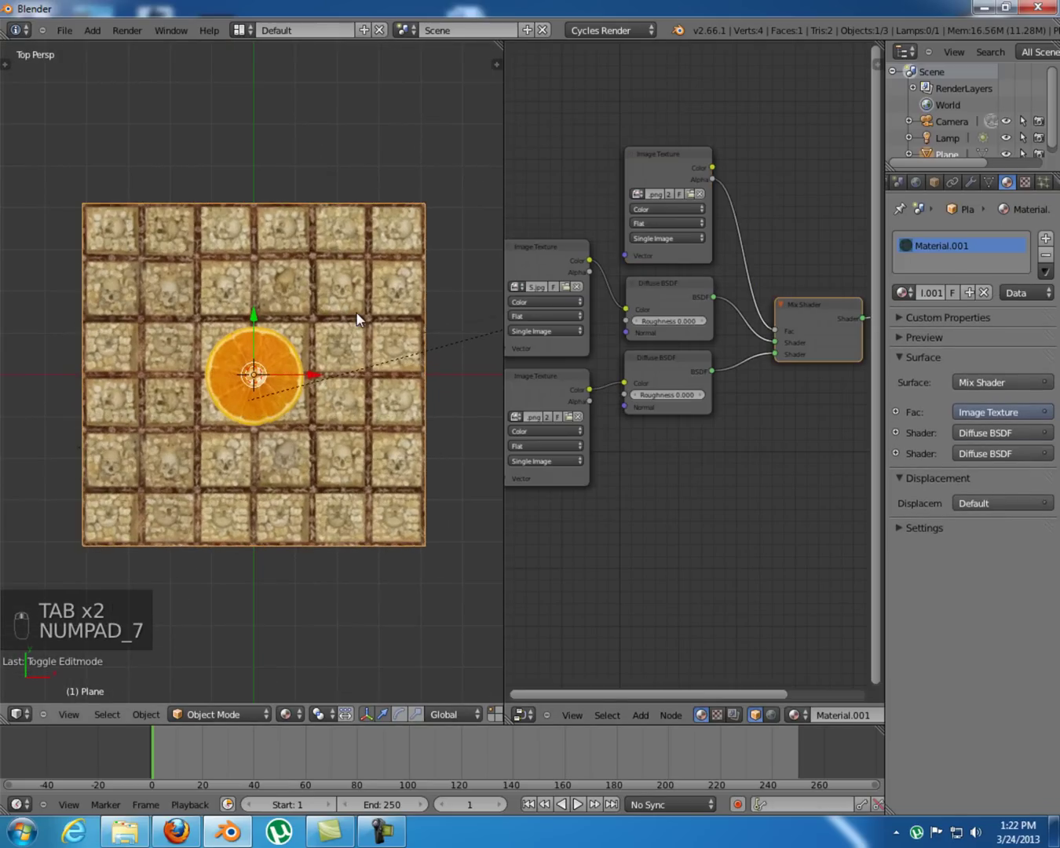
{"action": "middle_click_drag", "start_coordinate": [654, 409], "coordinate": [799, 469]}
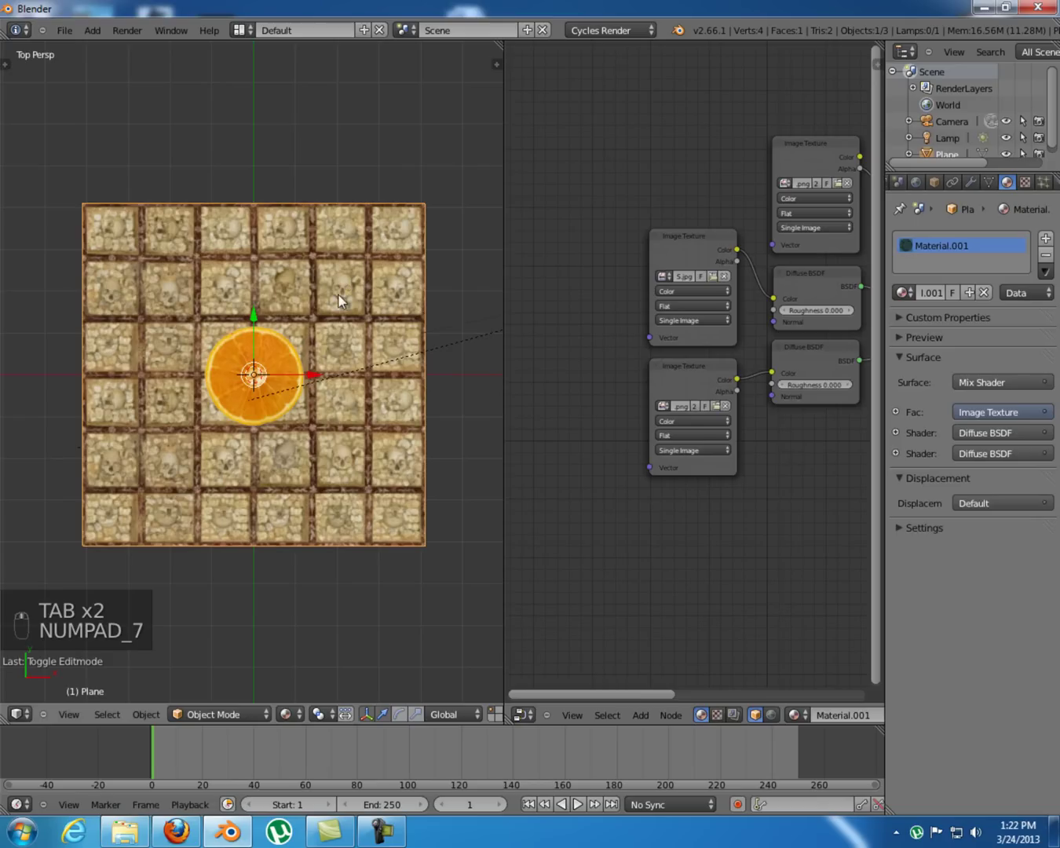
- Add UVMap.001 as the plane's second UV map, enter Edit Mode and split the node editor in two
{"action": "left_click", "coordinate": [985, 181]}
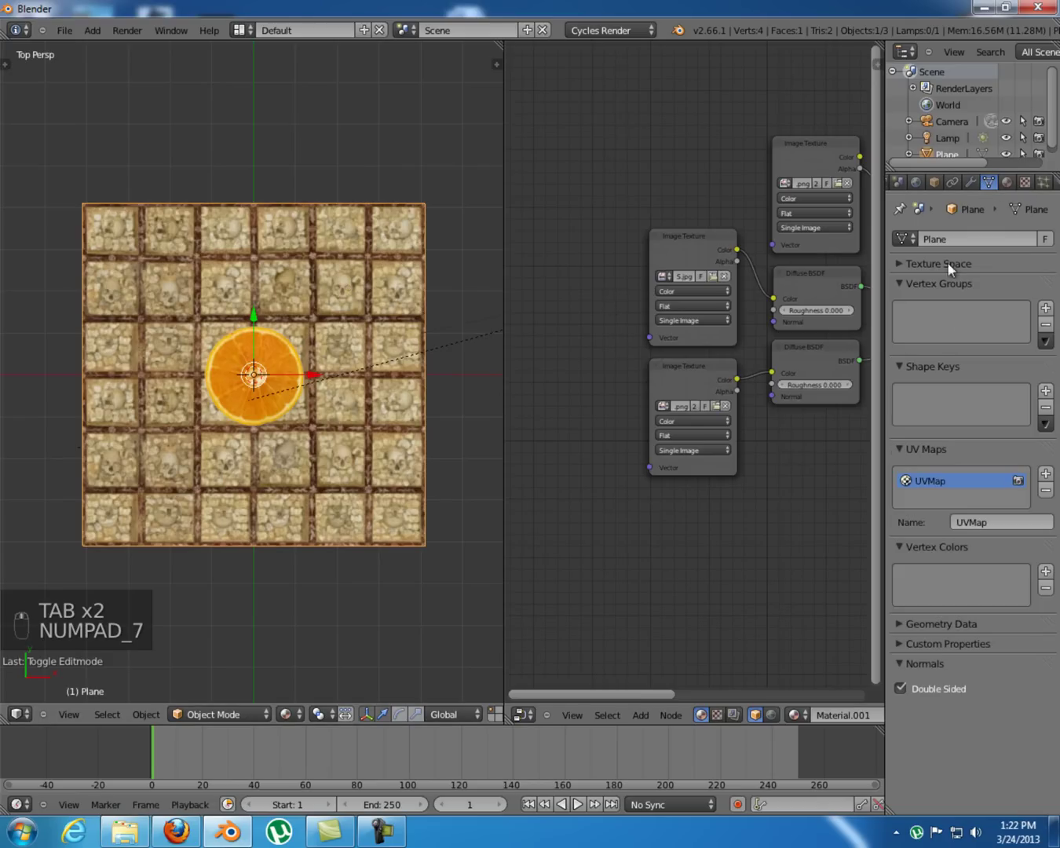
{"action": "left_click", "coordinate": [1045, 473]}
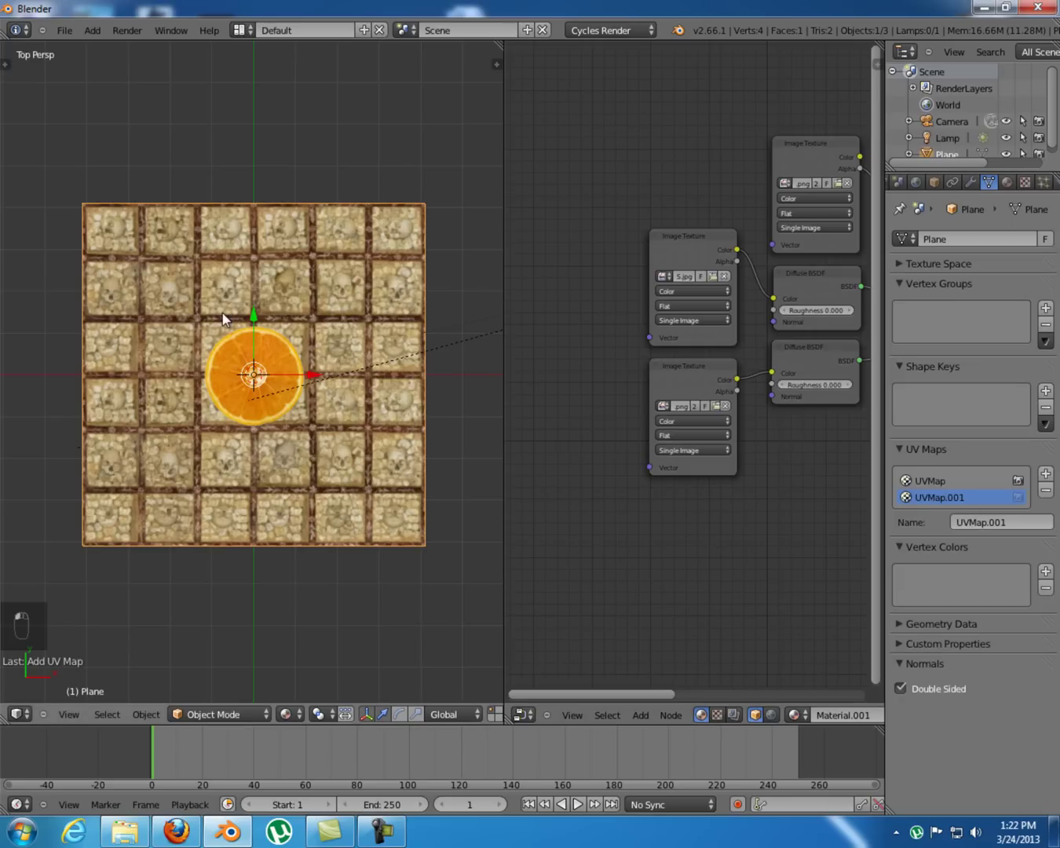
{"action": "key", "text": "Tab"}
{"action": "scroll", "coordinate": [394, 369], "scroll_direction": "down", "scroll_amount": 2}
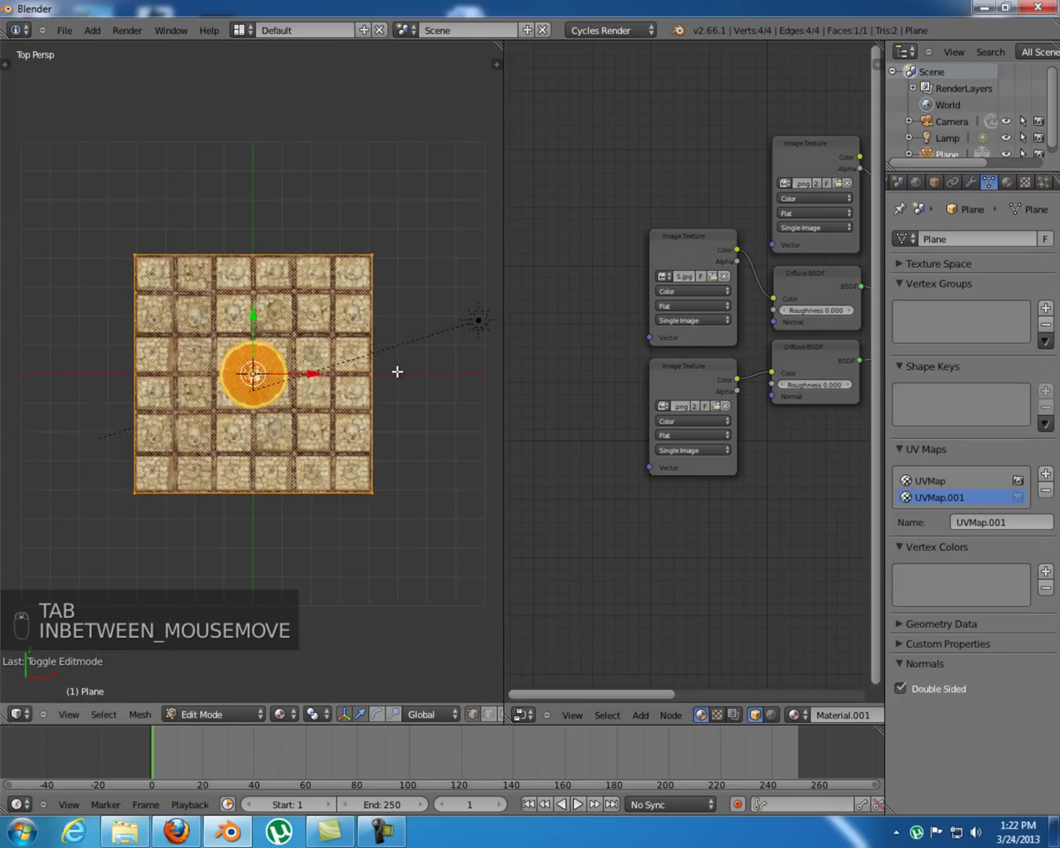
{"action": "left_click_drag", "start_coordinate": [880, 47], "coordinate": [875, 314]}
- Turn the upper area into a UV/Image Editor showing Fruit0034_M.png
{"action": "left_click", "coordinate": [523, 317]}
{"action": "left_click", "coordinate": [522, 318]}
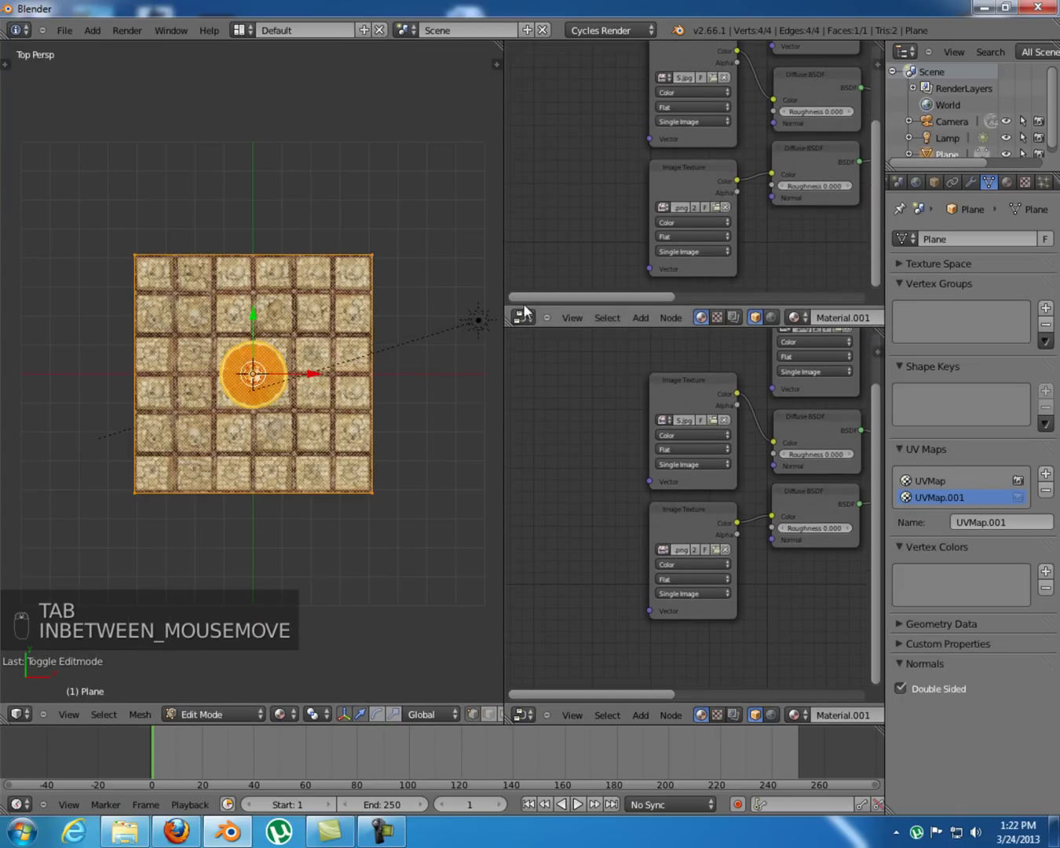
{"action": "left_click", "coordinate": [523, 316]}
{"action": "left_click", "coordinate": [573, 429]}
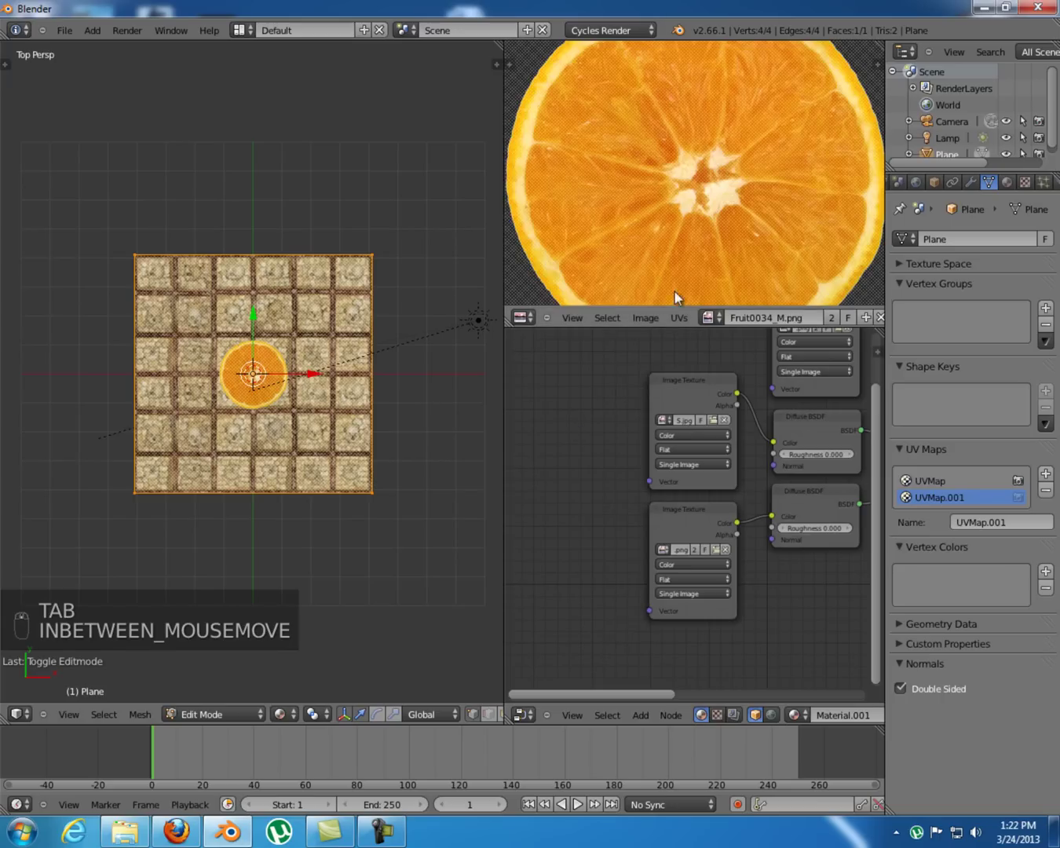
{"action": "scroll", "coordinate": [670, 256], "scroll_direction": "down", "scroll_amount": 5}
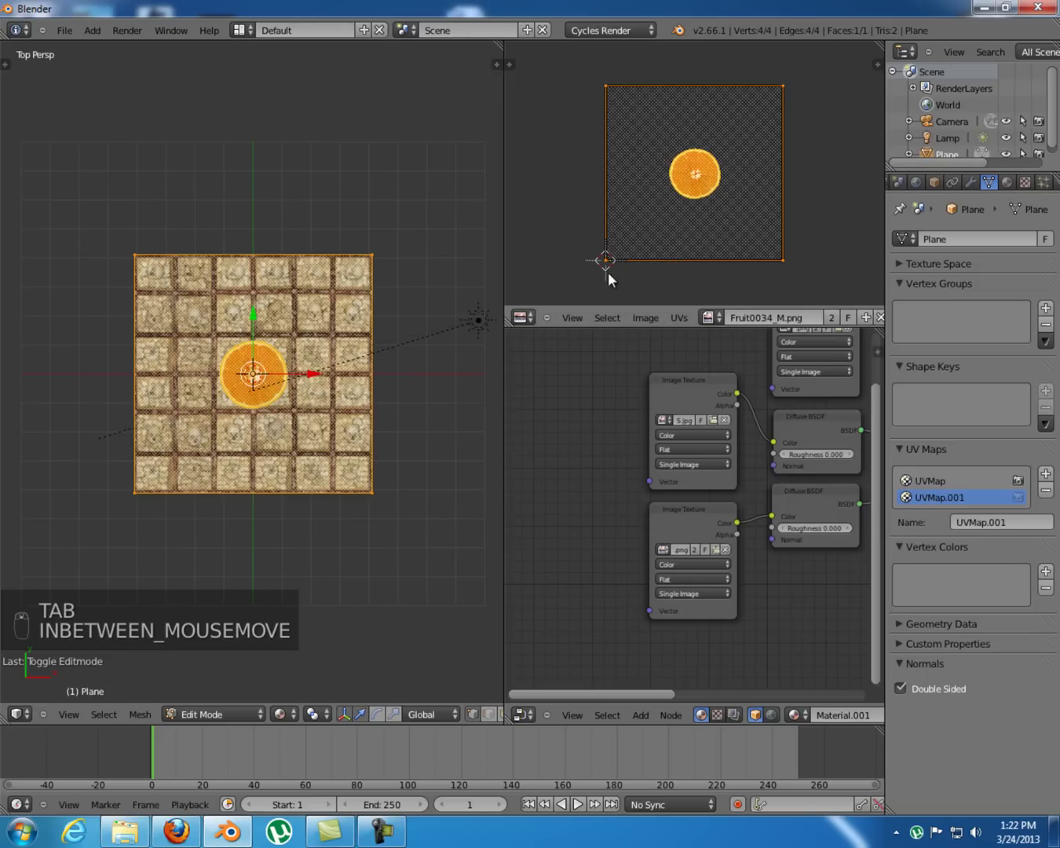
- Scale up UVMap.001's layout so nine oranges tile across the plane
{"action": "key", "text": "s"}
{"action": "key", "text": "s"}
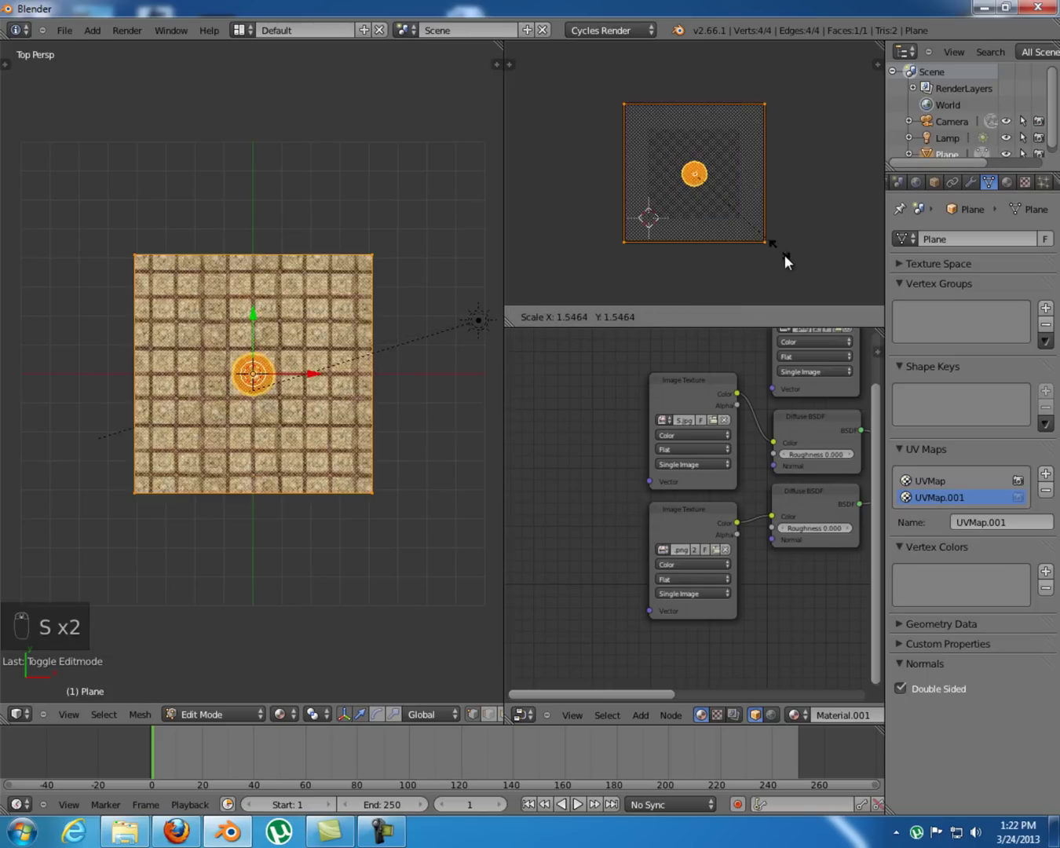
{"action": "left_click", "coordinate": [822, 283]}
{"action": "scroll", "coordinate": [254, 383], "scroll_direction": "up", "scroll_amount": 2}
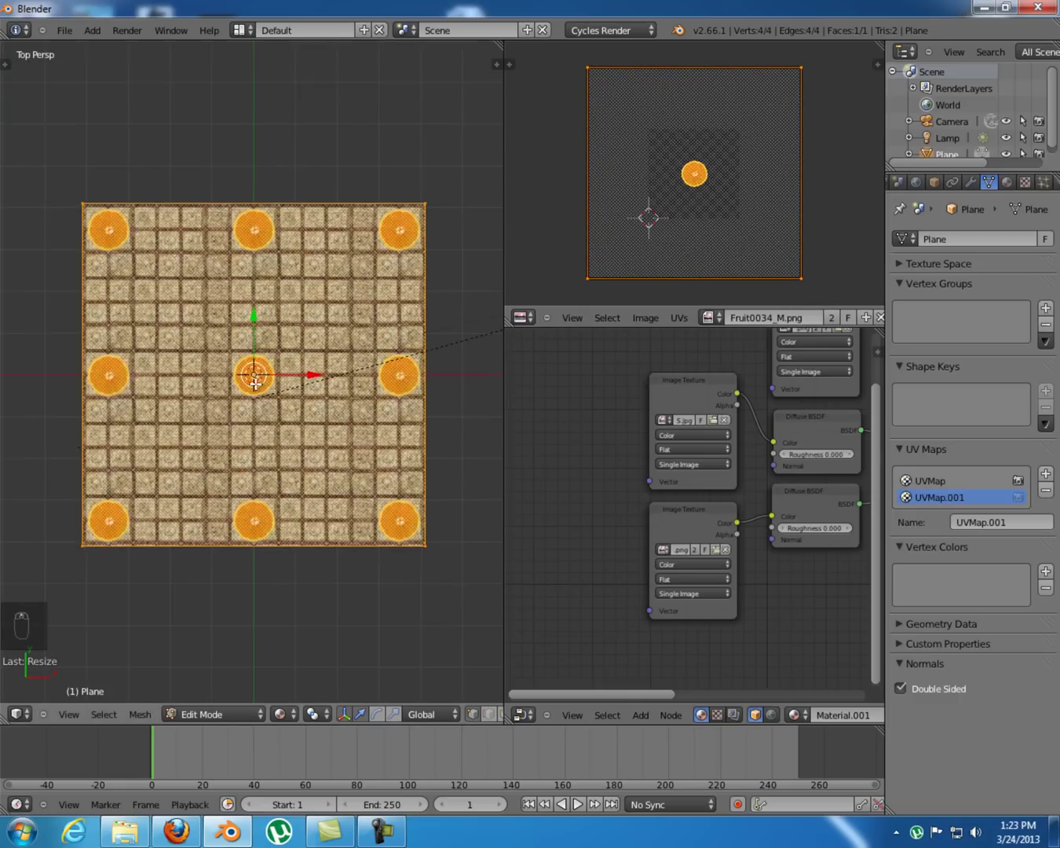
{"action": "scroll", "coordinate": [254, 383], "scroll_direction": "up", "scroll_amount": 1}
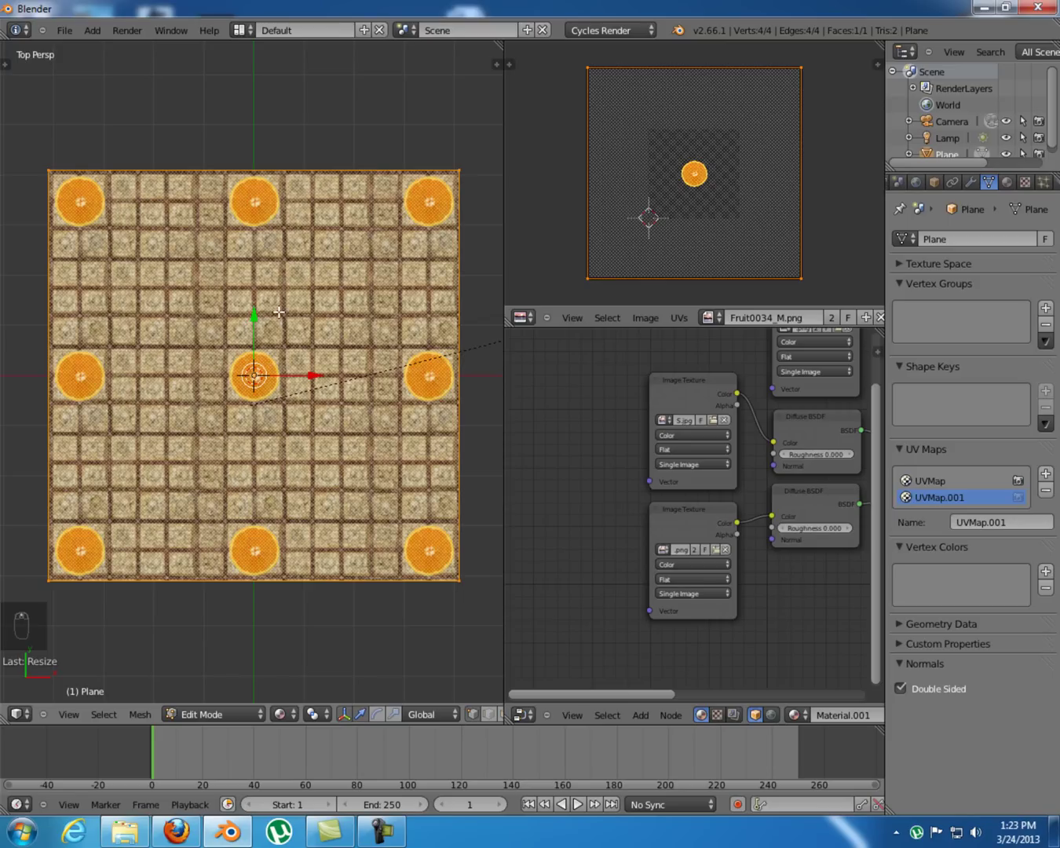
- Switch between UVMap and UVMap.001 to compare their mappings, ending with UVMap active
{"action": "left_click", "coordinate": [943, 480]}
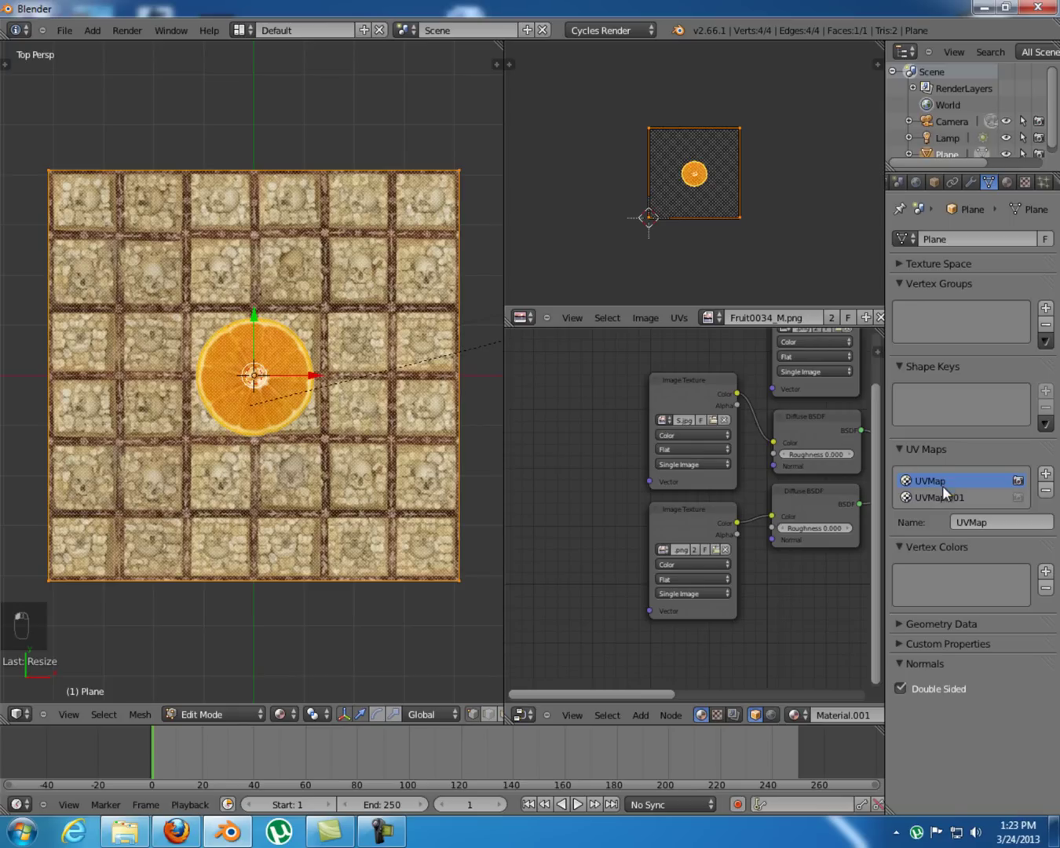
{"action": "left_click", "coordinate": [946, 497]}
{"action": "left_click", "coordinate": [944, 480]}
{"action": "left_click", "coordinate": [936, 496]}
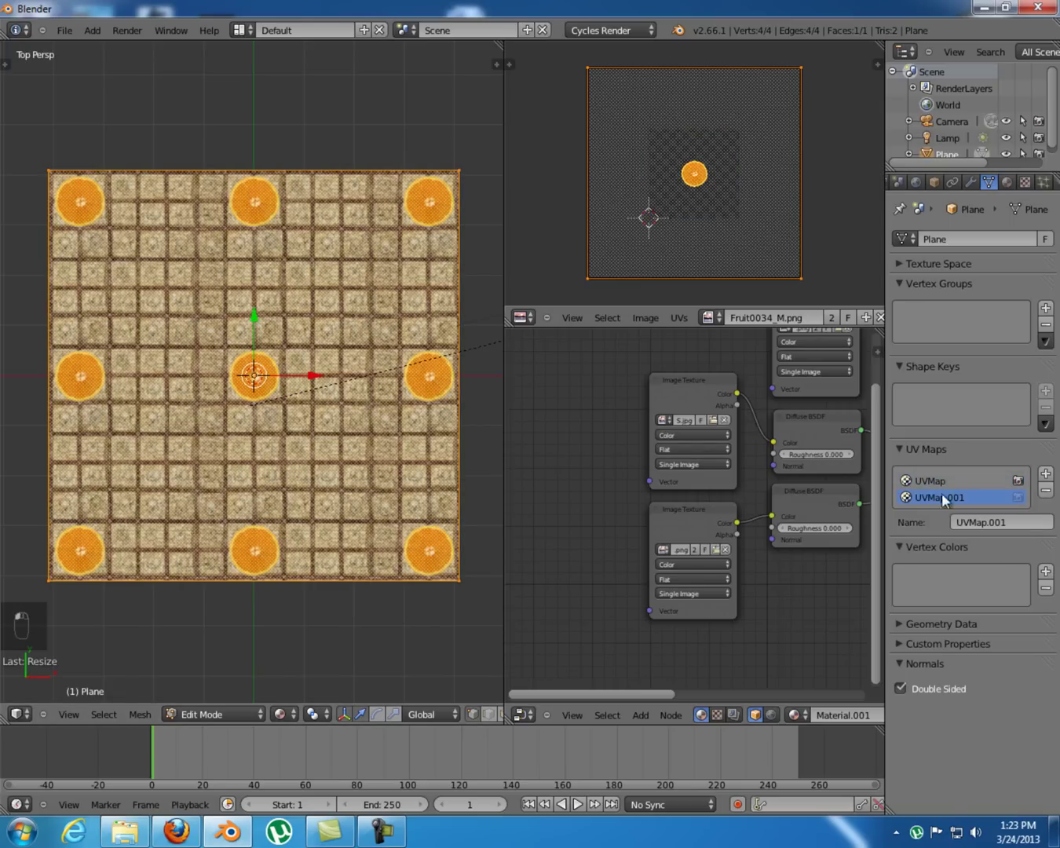
{"action": "left_click", "coordinate": [923, 479]}
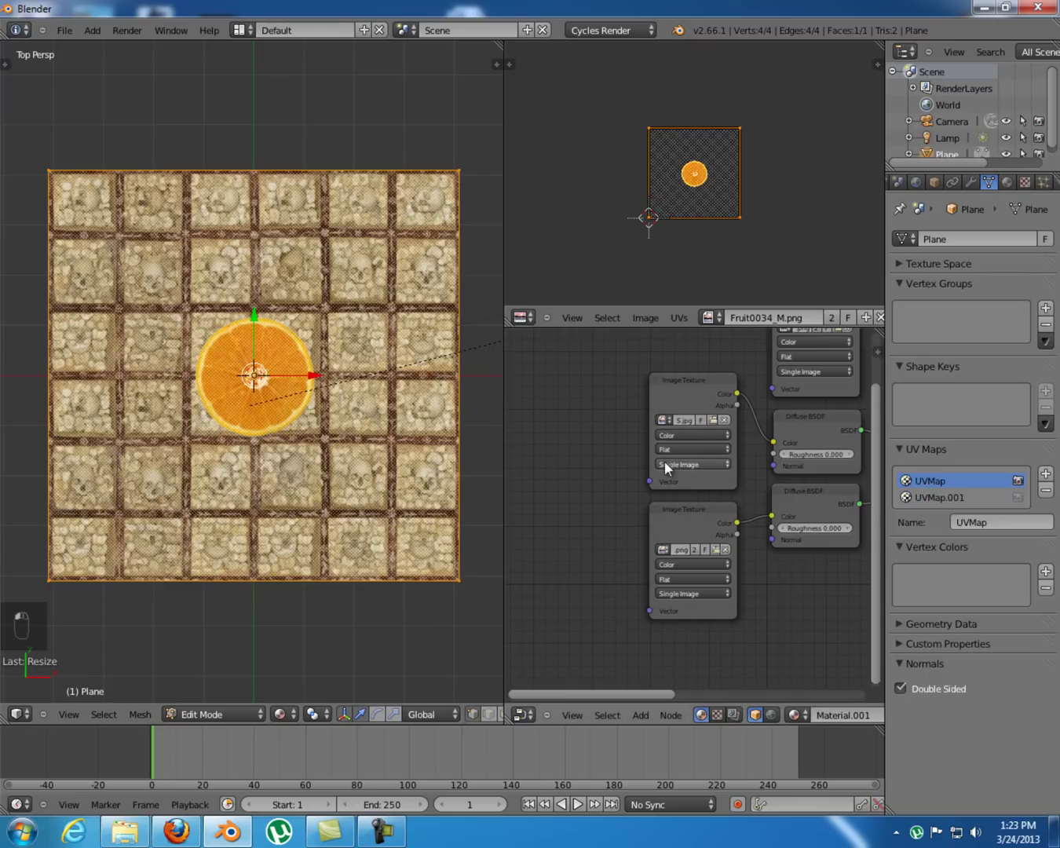
- Enlarge the node and image editors, return to Object Mode, and set viewport shading to Rendered
{"action": "middle_click_drag", "start_coordinate": [664, 461], "coordinate": [666, 338]}
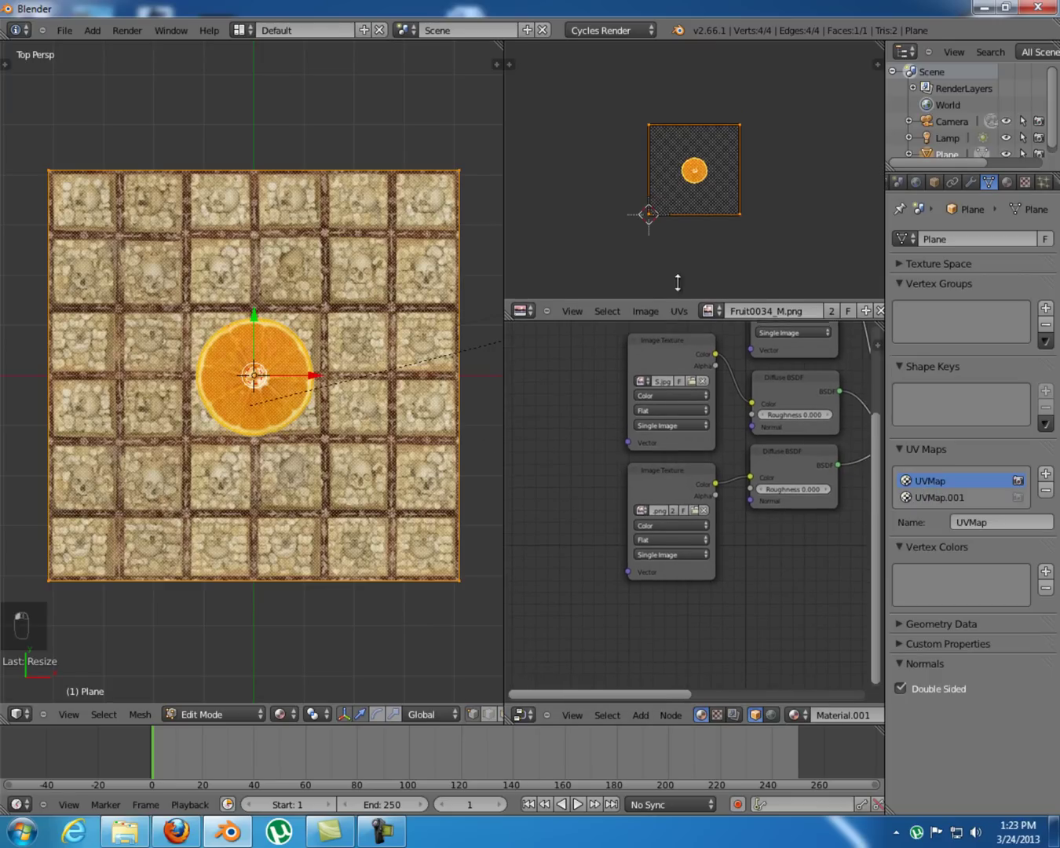
{"action": "left_click_drag", "start_coordinate": [672, 327], "coordinate": [672, 225]}
{"action": "left_click_drag", "start_coordinate": [500, 341], "coordinate": [402, 342]}
{"action": "key", "text": "Tab"}
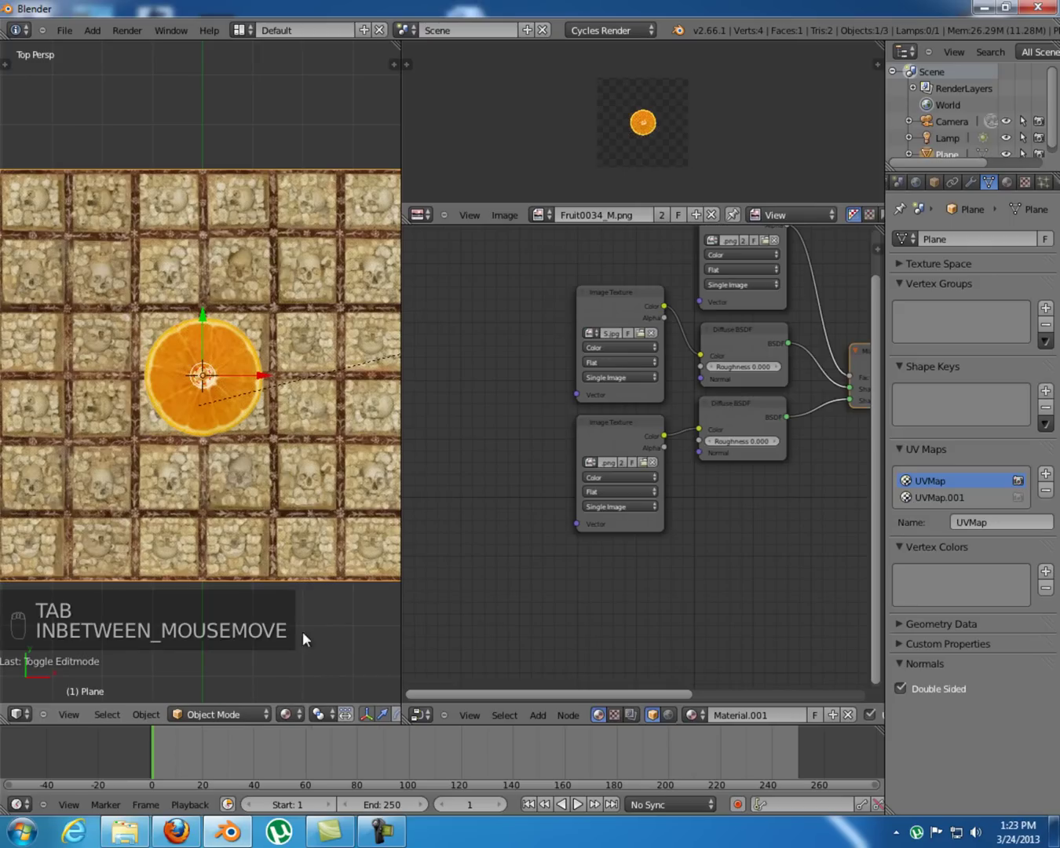
{"action": "left_click", "coordinate": [287, 715]}
{"action": "left_click", "coordinate": [347, 605]}
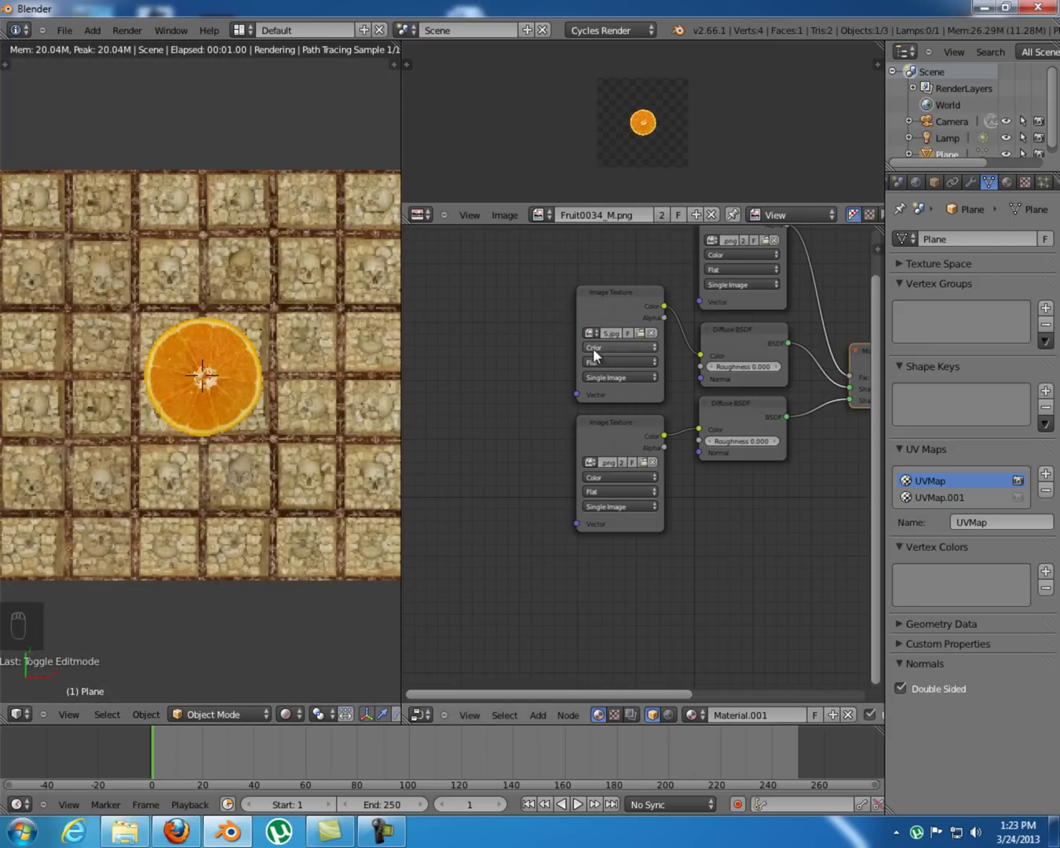
{"action": "middle_click_drag", "start_coordinate": [504, 352], "coordinate": [613, 337]}
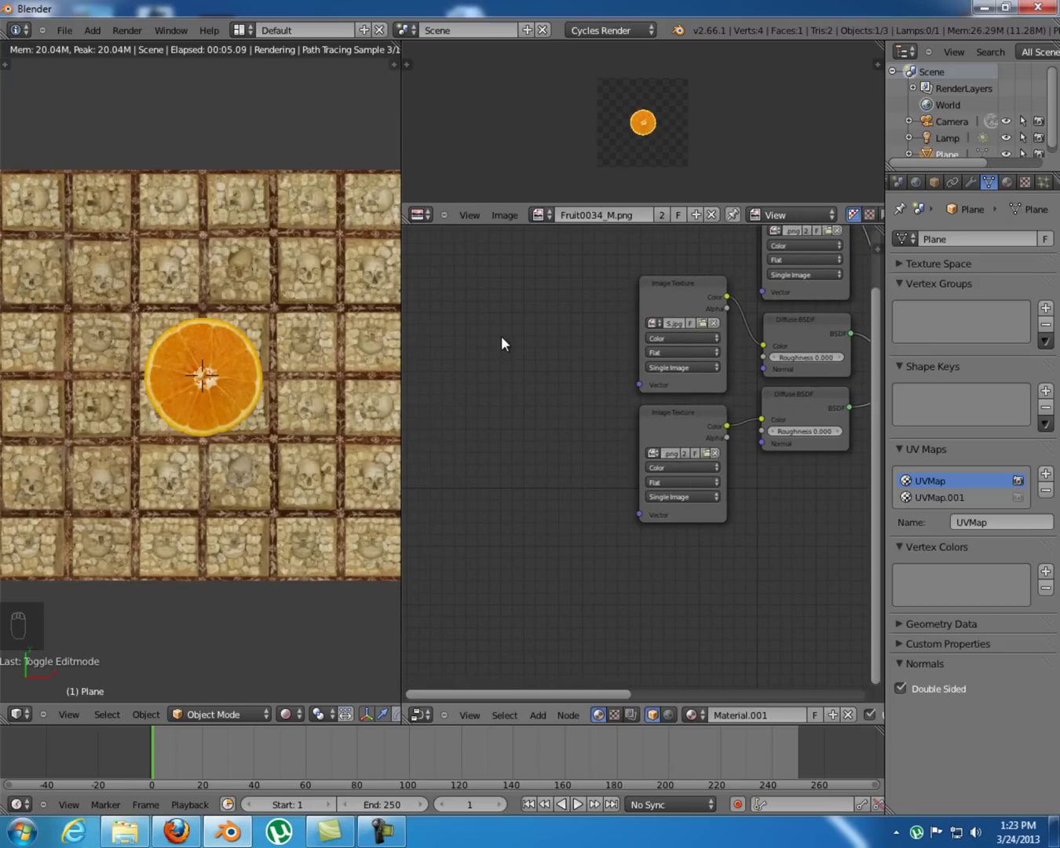
- Add an Attribute node and place it left of the image textures
{"action": "key", "text": "shift+a"}
{"action": "mouse_move", "coordinate": [503, 340]}
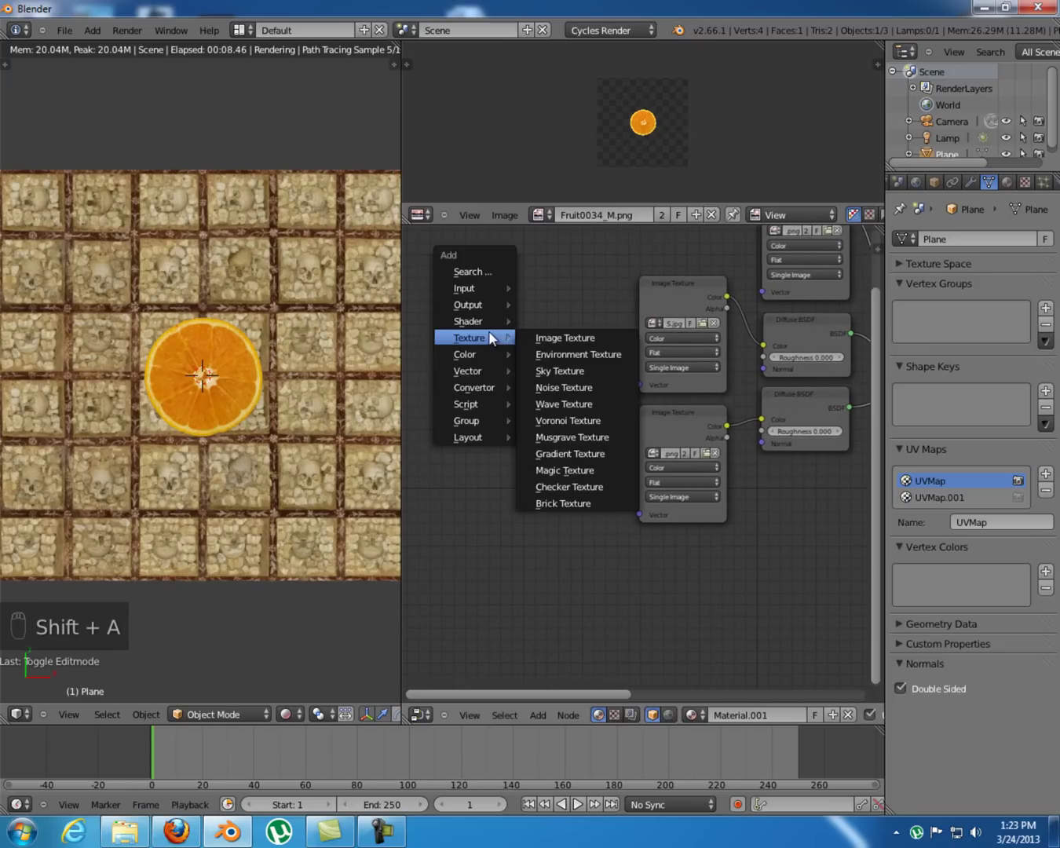
{"action": "mouse_move", "coordinate": [477, 286]}
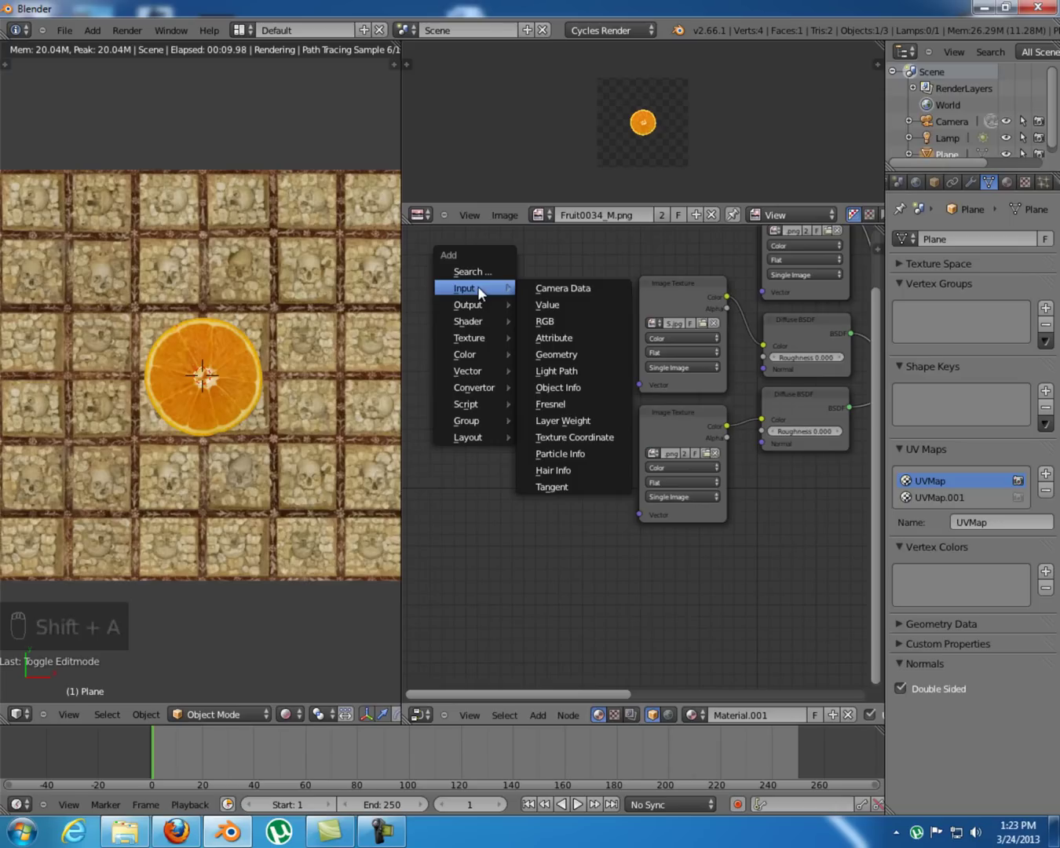
{"action": "left_click", "coordinate": [584, 337]}
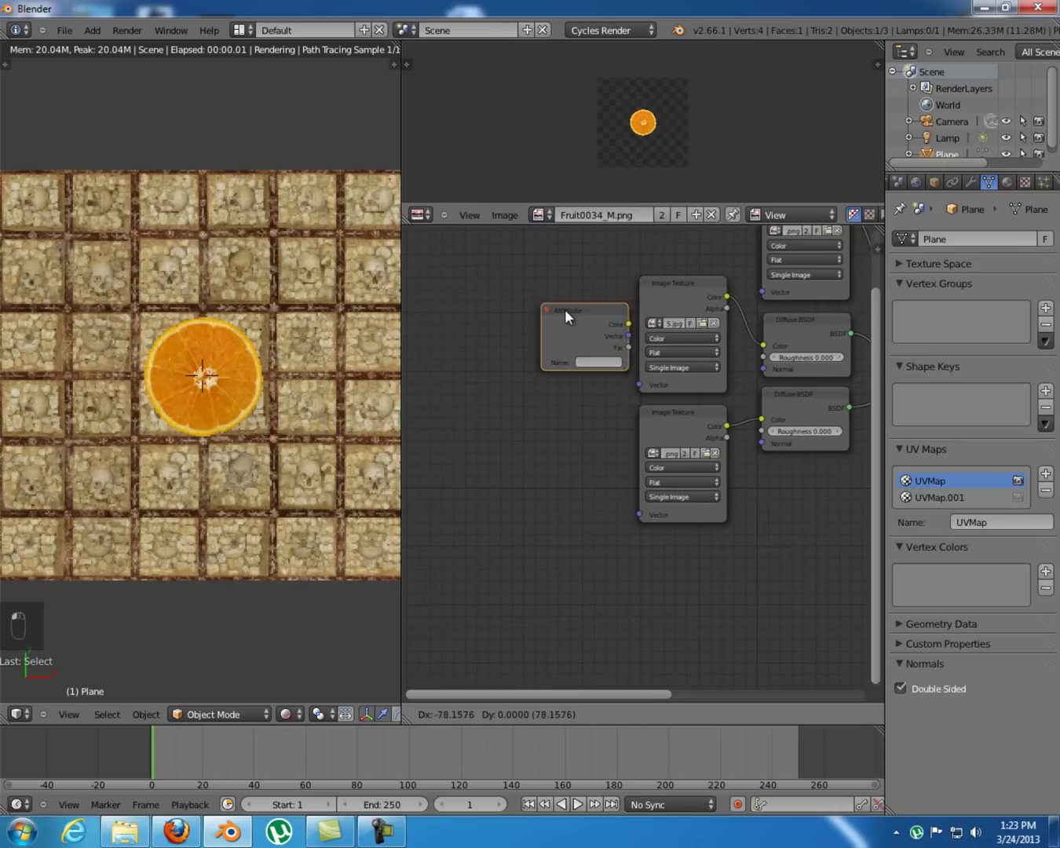
{"action": "left_click", "coordinate": [528, 300]}
- Add a Texture Coordinate node and link its UV output to the orange texture's Vector
{"action": "key", "text": "shift+a"}
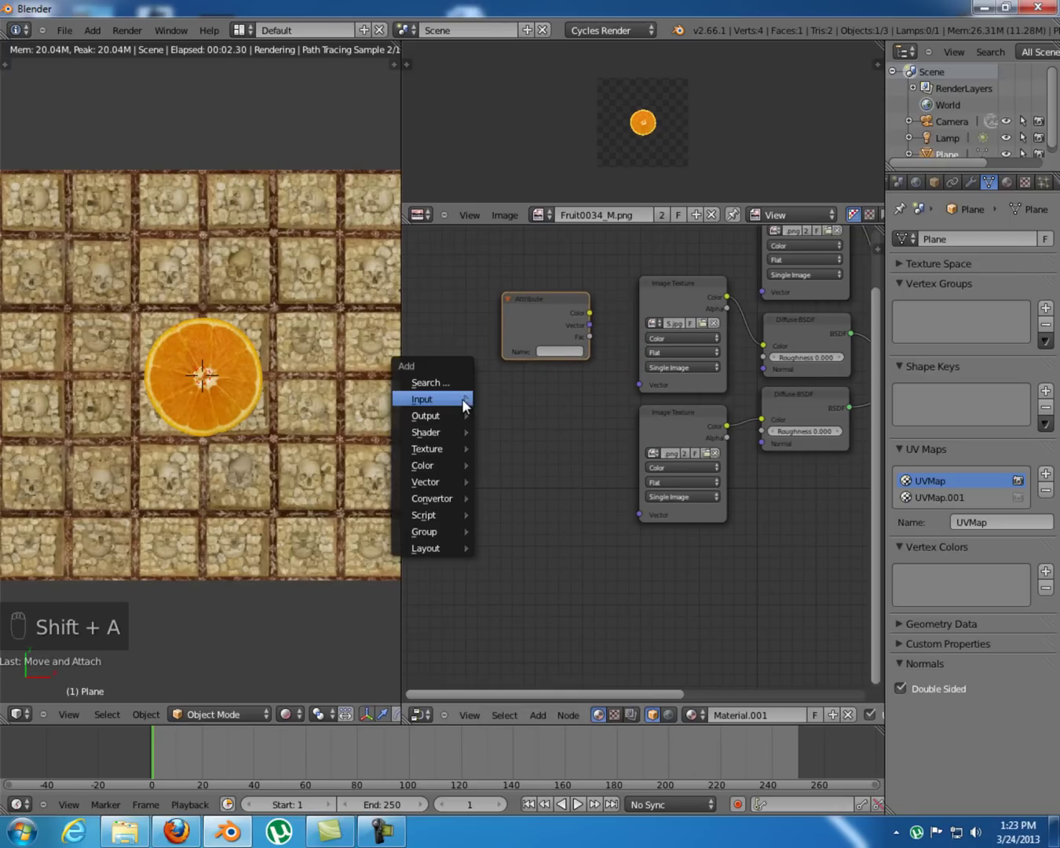
{"action": "mouse_move", "coordinate": [471, 401]}
{"action": "left_click", "coordinate": [552, 546]}
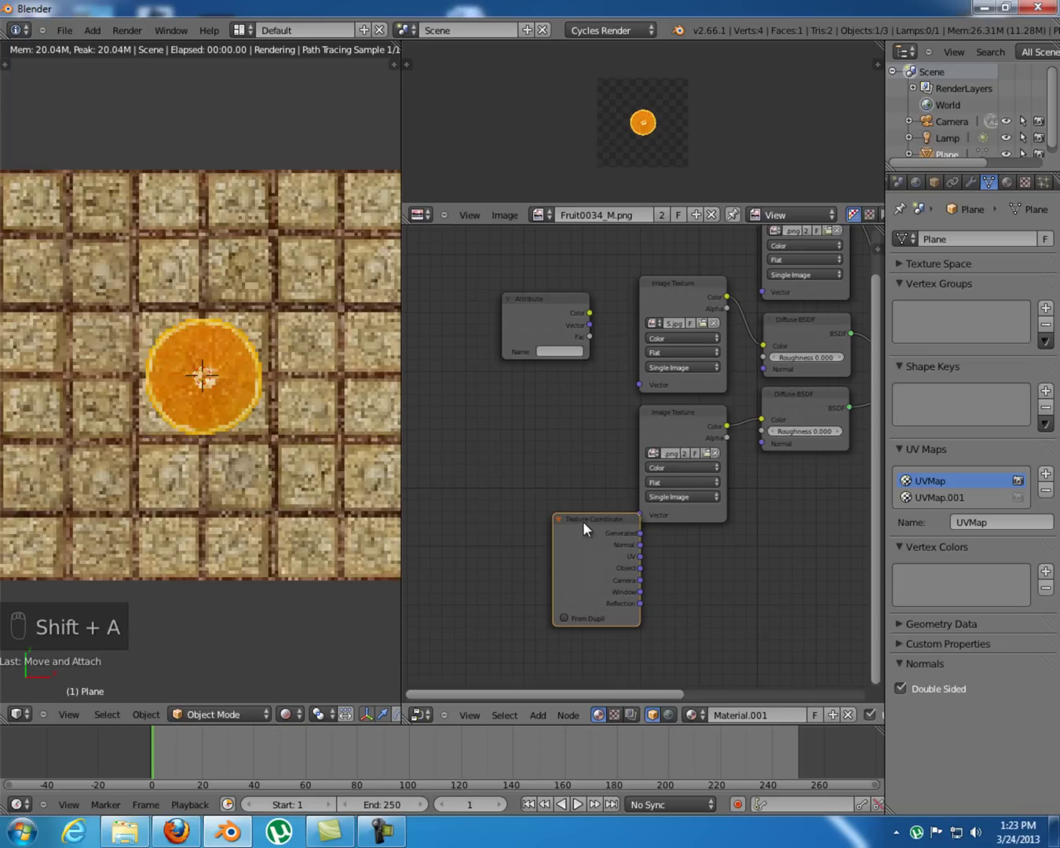
{"action": "left_click_drag", "start_coordinate": [583, 518], "coordinate": [522, 432]}
{"action": "scroll", "coordinate": [523, 432], "scroll_direction": "up", "scroll_amount": 2}
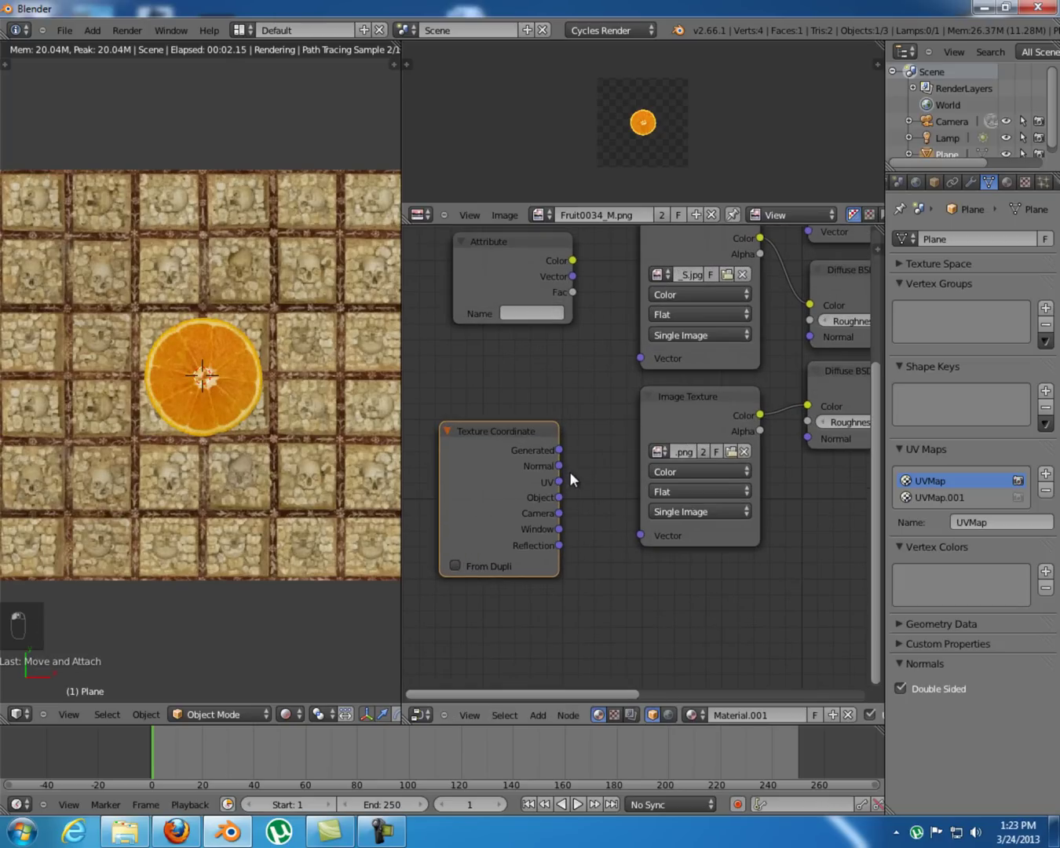
{"action": "left_click_drag", "start_coordinate": [558, 482], "coordinate": [641, 534]}
- Delete the Texture Coordinate node and link the Attribute Vector into the skull texture's Vector
{"action": "key", "text": "x"}
{"action": "scroll", "coordinate": [650, 417], "scroll_direction": "up", "scroll_amount": 4, "text": "shift"}
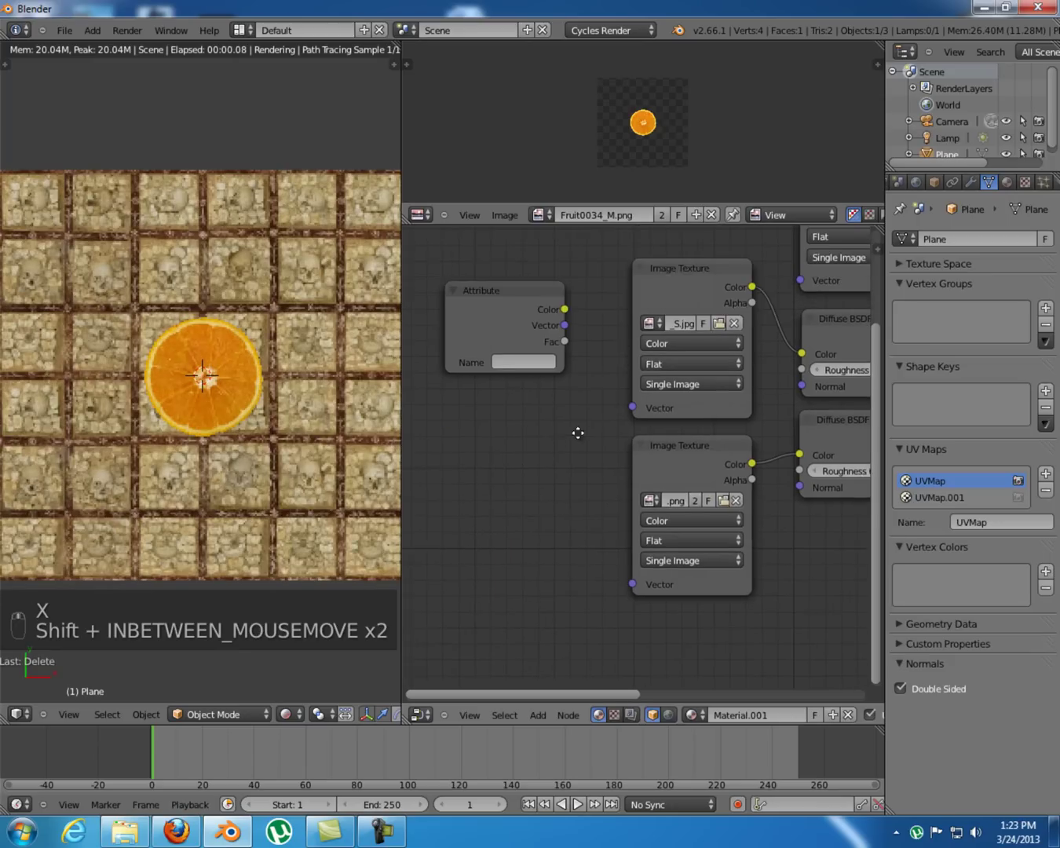
{"action": "left_click_drag", "start_coordinate": [492, 316], "coordinate": [483, 345]}
{"action": "left_click_drag", "start_coordinate": [540, 374], "coordinate": [617, 429]}
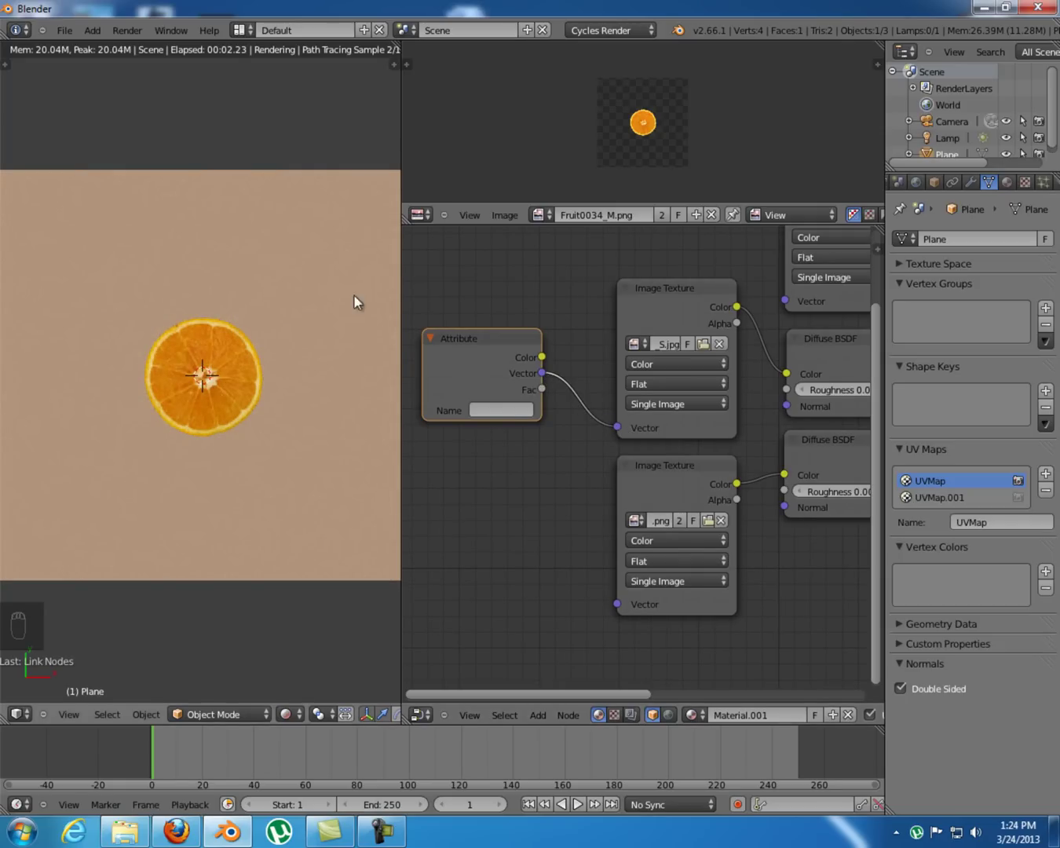
- Set the Attribute node's Name field to UVMap
{"action": "left_click", "coordinate": [507, 410]}
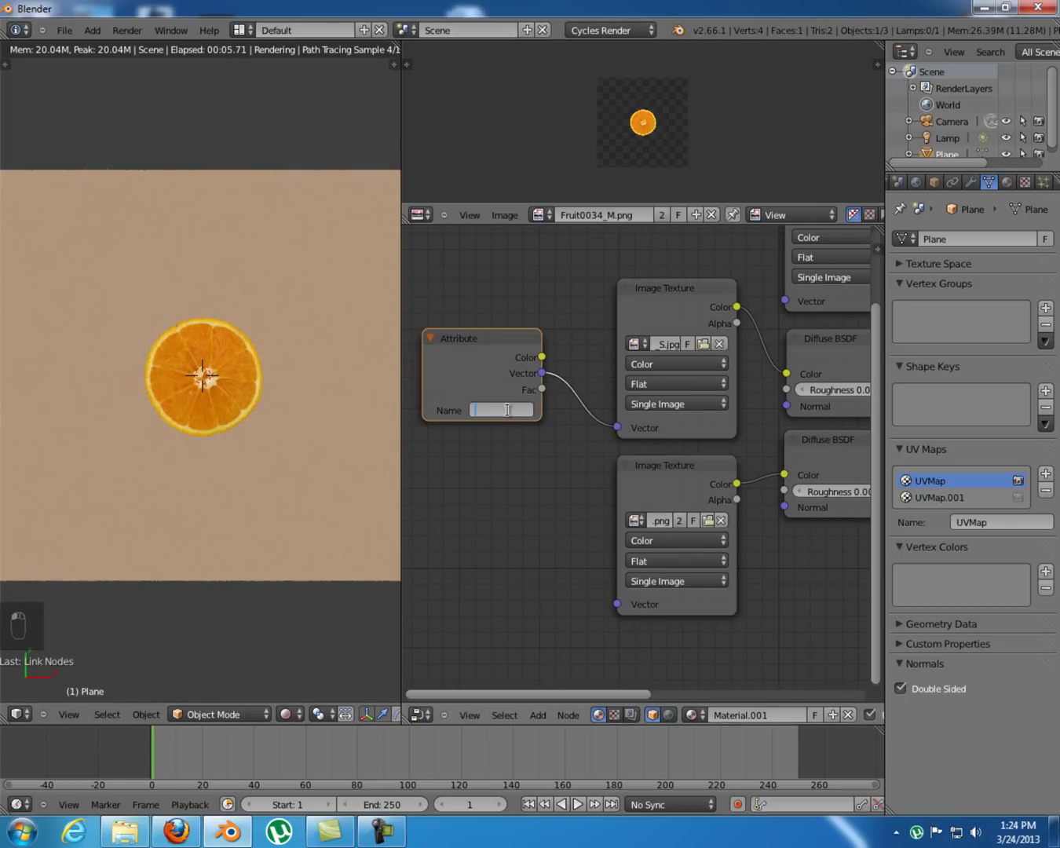
{"action": "type", "text": "u"}
{"action": "type", "text": "VMap"}
{"action": "key", "text": "BackSpace"}
{"action": "type", "text": "p"}
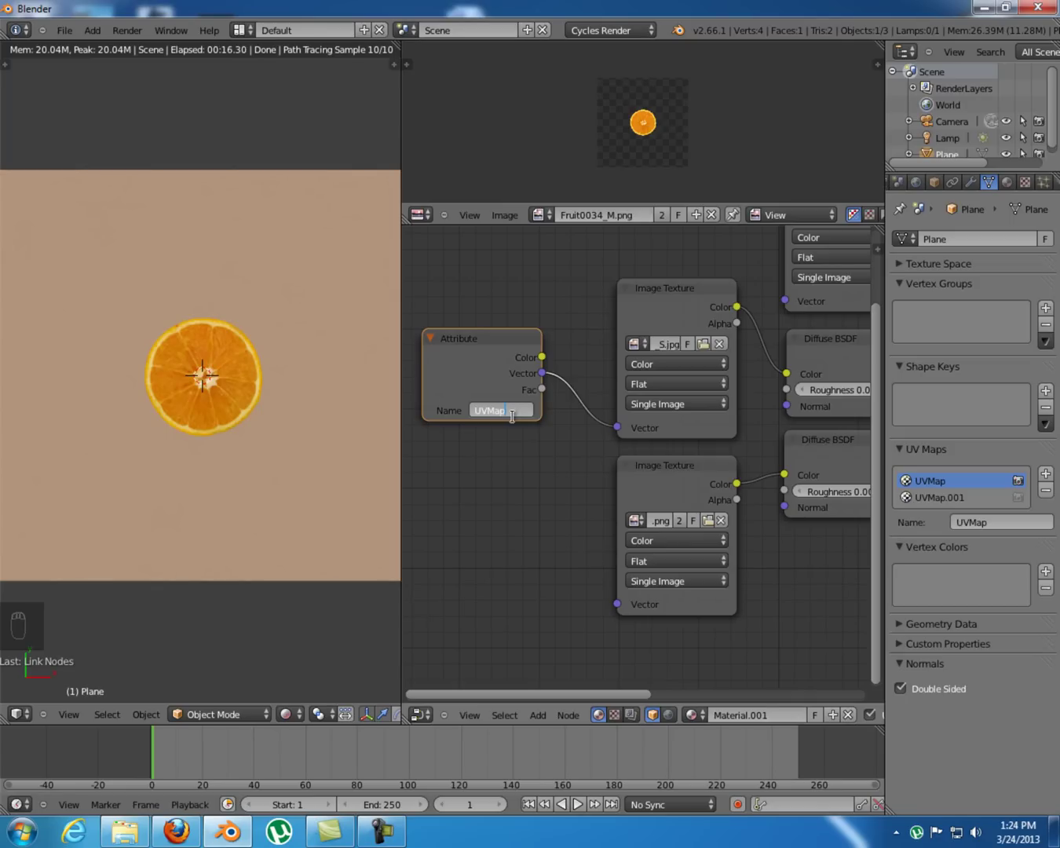
{"action": "key", "text": "Return"}
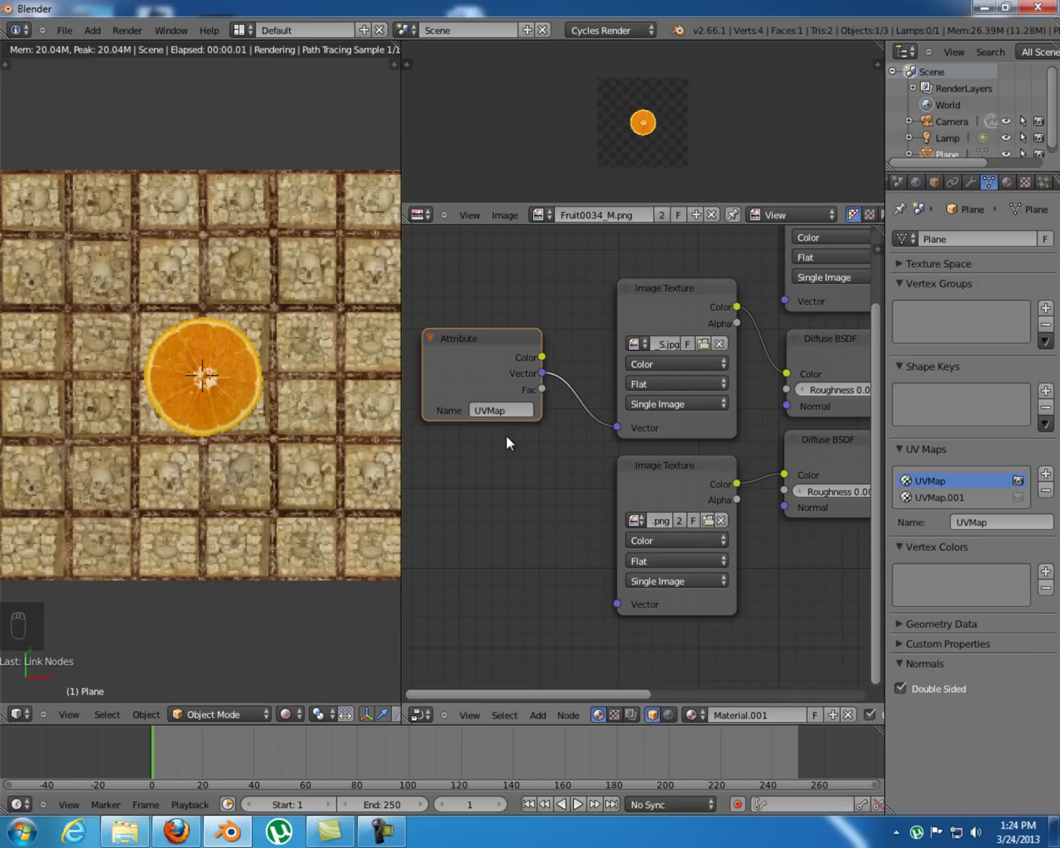
- Cut the Attribute node's link to the skull texture and move the node down beside the orange texture
{"action": "middle_click_drag", "start_coordinate": [553, 435], "coordinate": [584, 431], "text": "shift"}
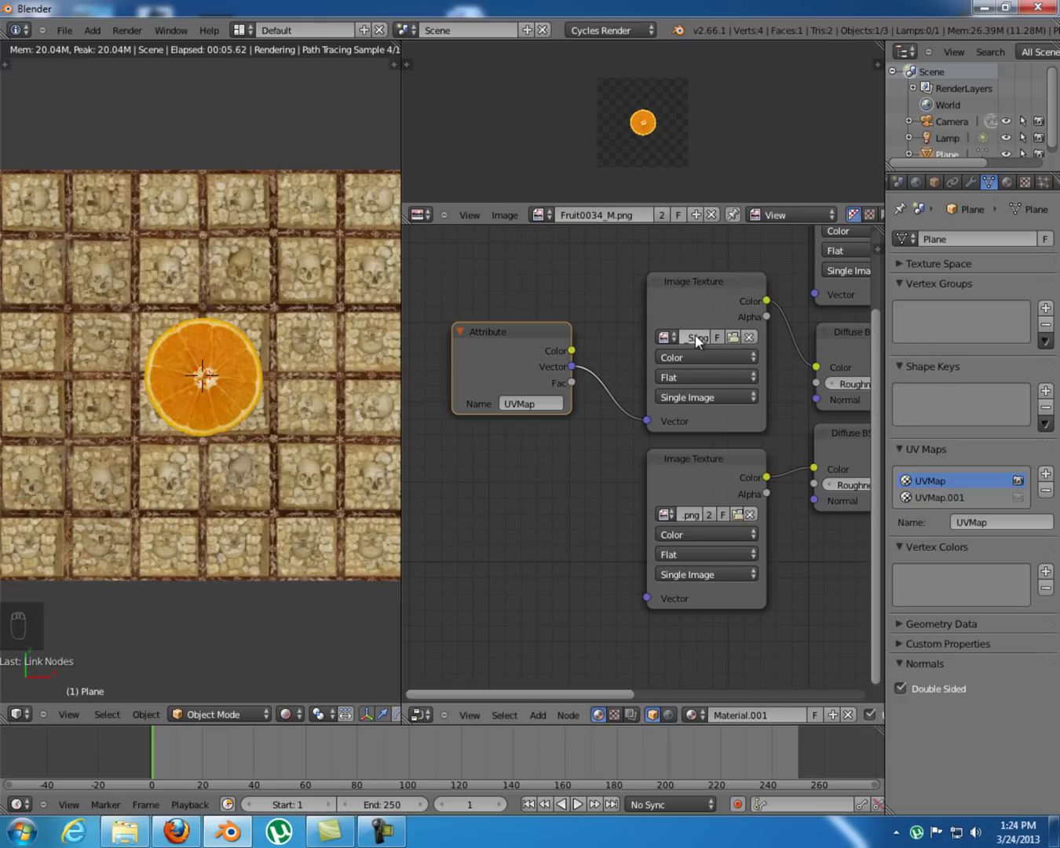
{"action": "right_click_drag", "start_coordinate": [593, 409], "coordinate": [532, 343], "text": "ctrl"}
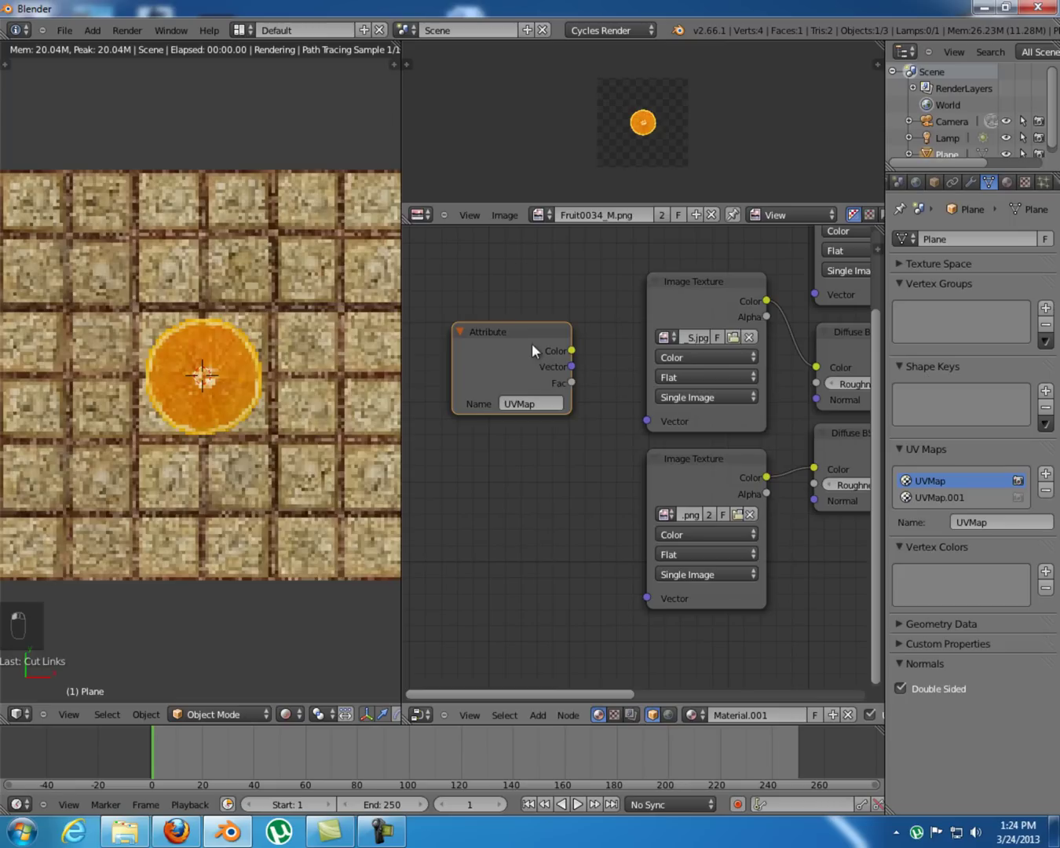
{"action": "left_click_drag", "start_coordinate": [521, 375], "coordinate": [647, 598]}
{"action": "middle_click_drag", "start_coordinate": [617, 523], "coordinate": [584, 509]}
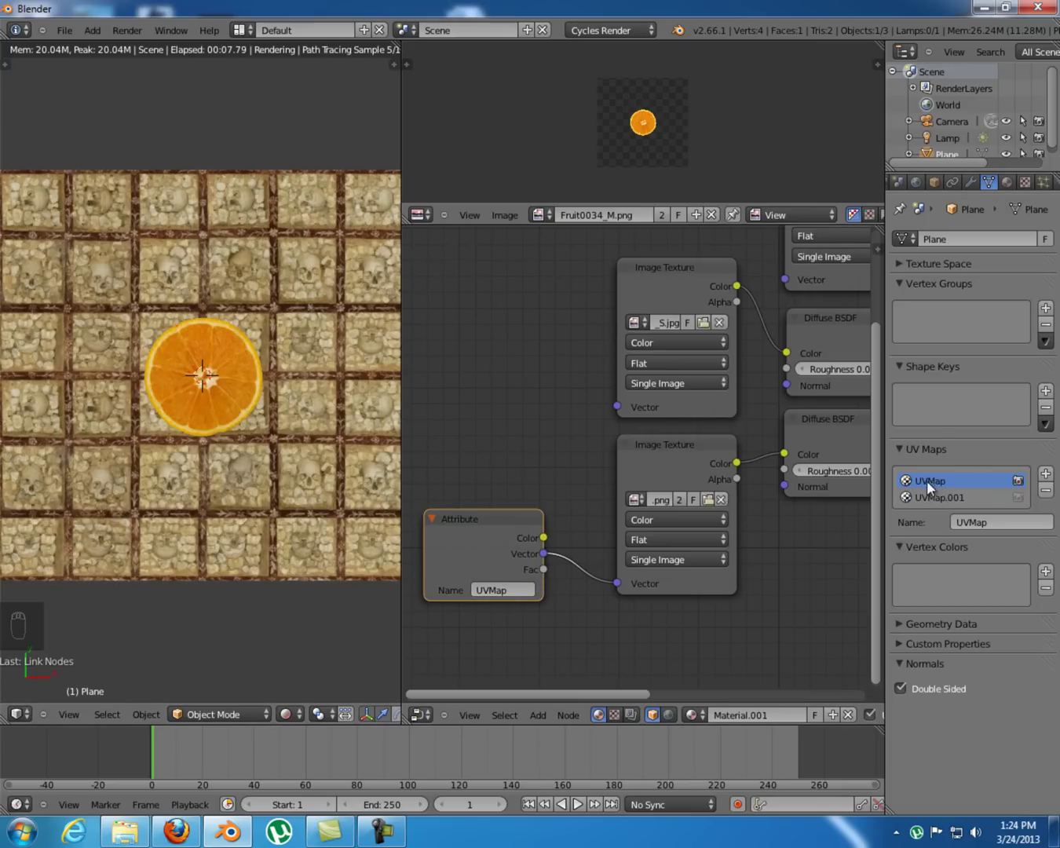
{"action": "right_click", "coordinate": [496, 523]}
{"action": "middle_click_drag", "start_coordinate": [563, 501], "coordinate": [613, 462]}
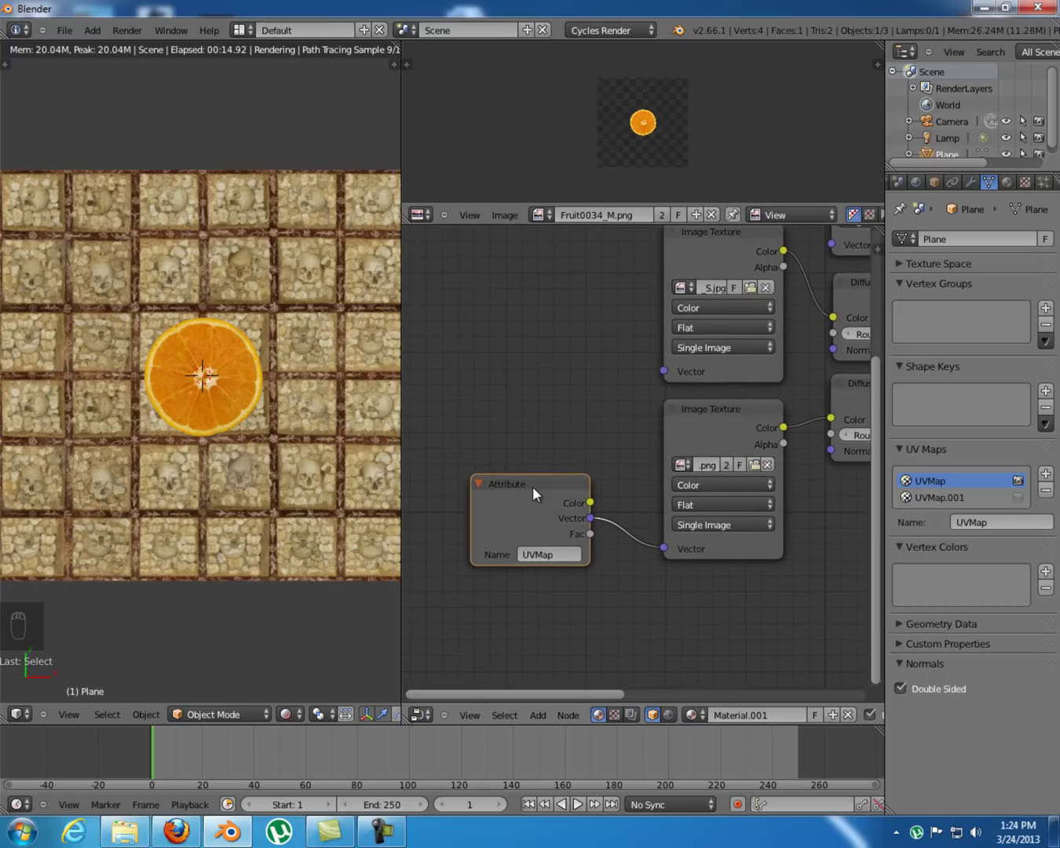
- Duplicate the Attribute node and connect the copy's Vector to the skull texture's Vector
{"action": "key", "text": "shift+d"}
{"action": "left_click", "coordinate": [524, 300]}
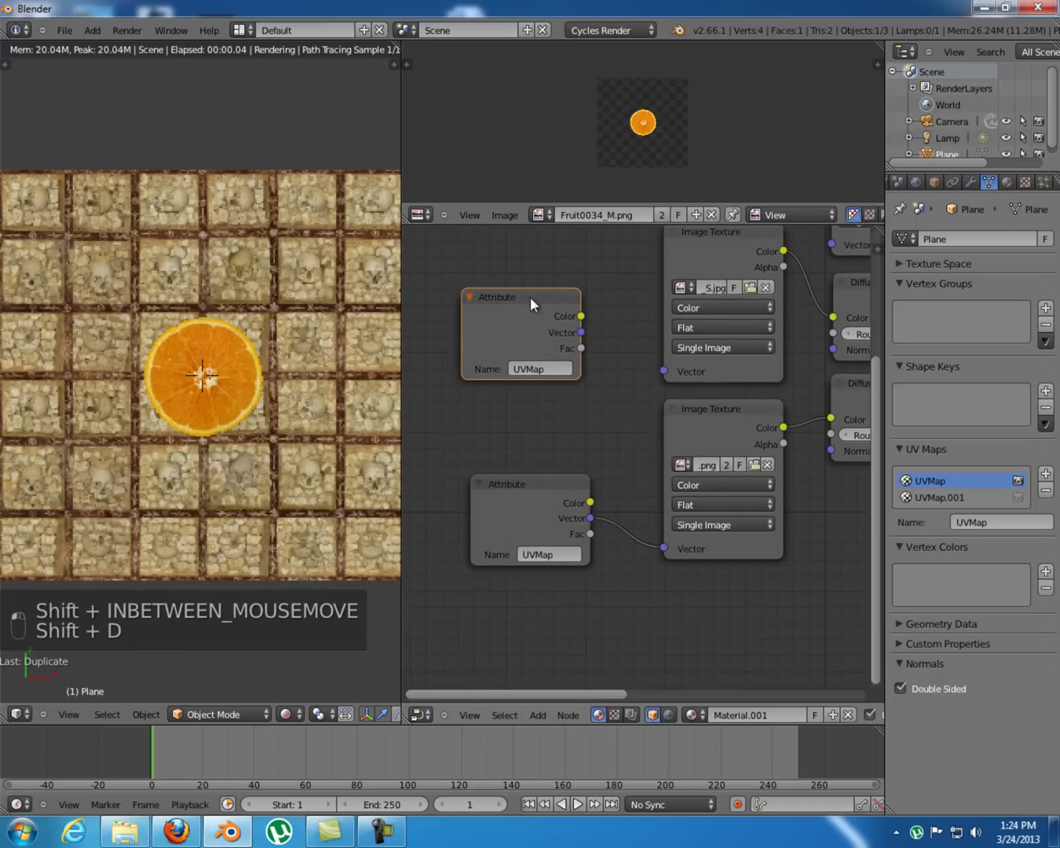
{"action": "middle_click_drag", "start_coordinate": [554, 358], "coordinate": [544, 401]}
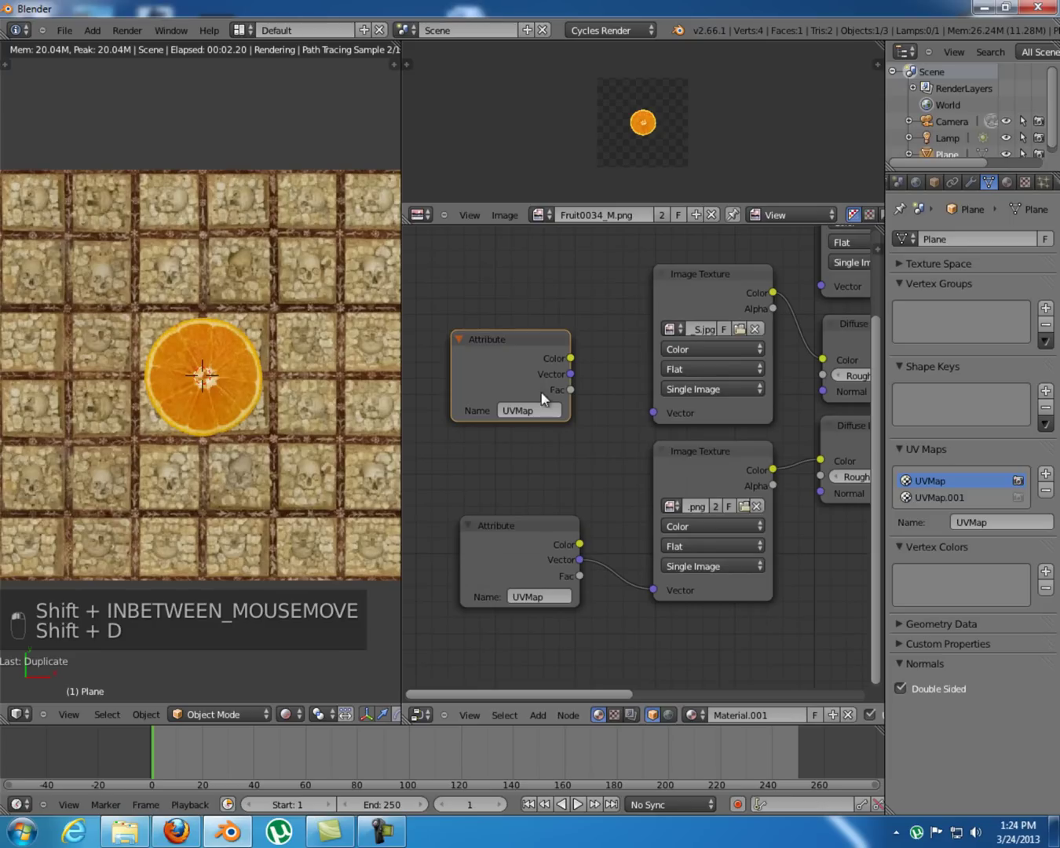
{"action": "left_click", "coordinate": [717, 274]}
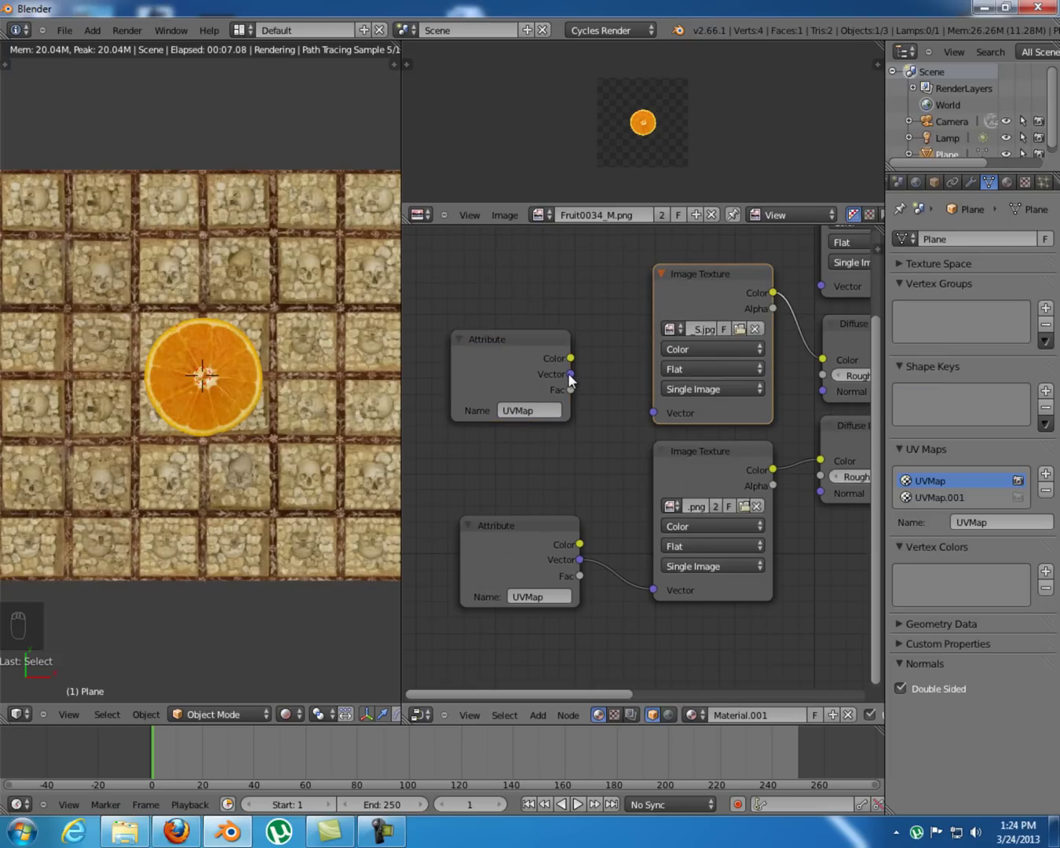
{"action": "left_click_drag", "start_coordinate": [569, 374], "coordinate": [658, 416]}
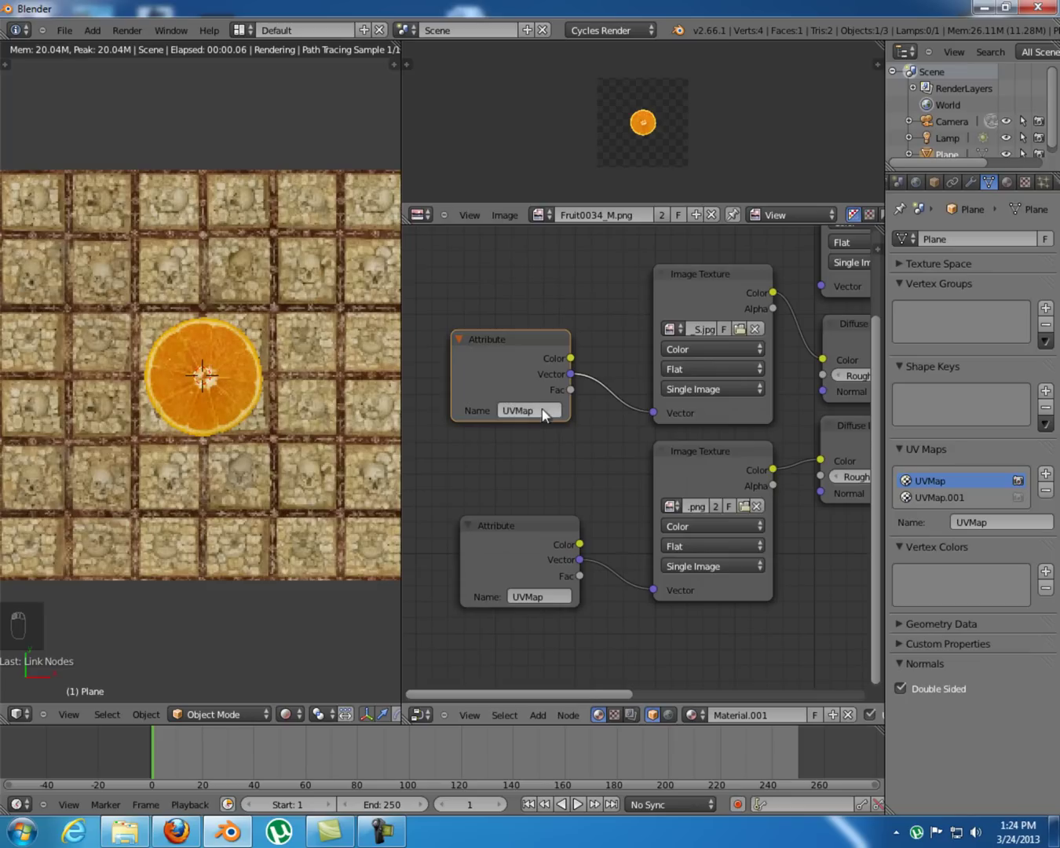
- Rename the duplicated Attribute node to UVMap.001
{"action": "left_click", "coordinate": [550, 410]}
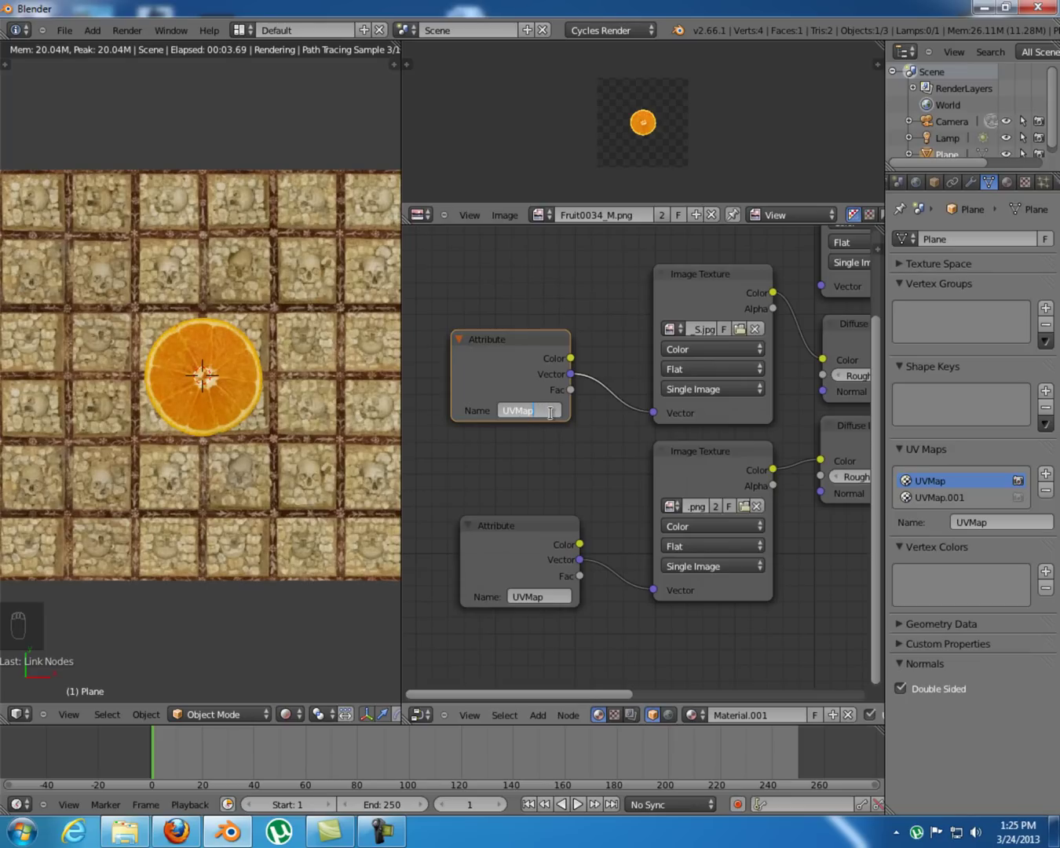
{"action": "type", "text": ".001"}
{"action": "key", "text": "Return"}
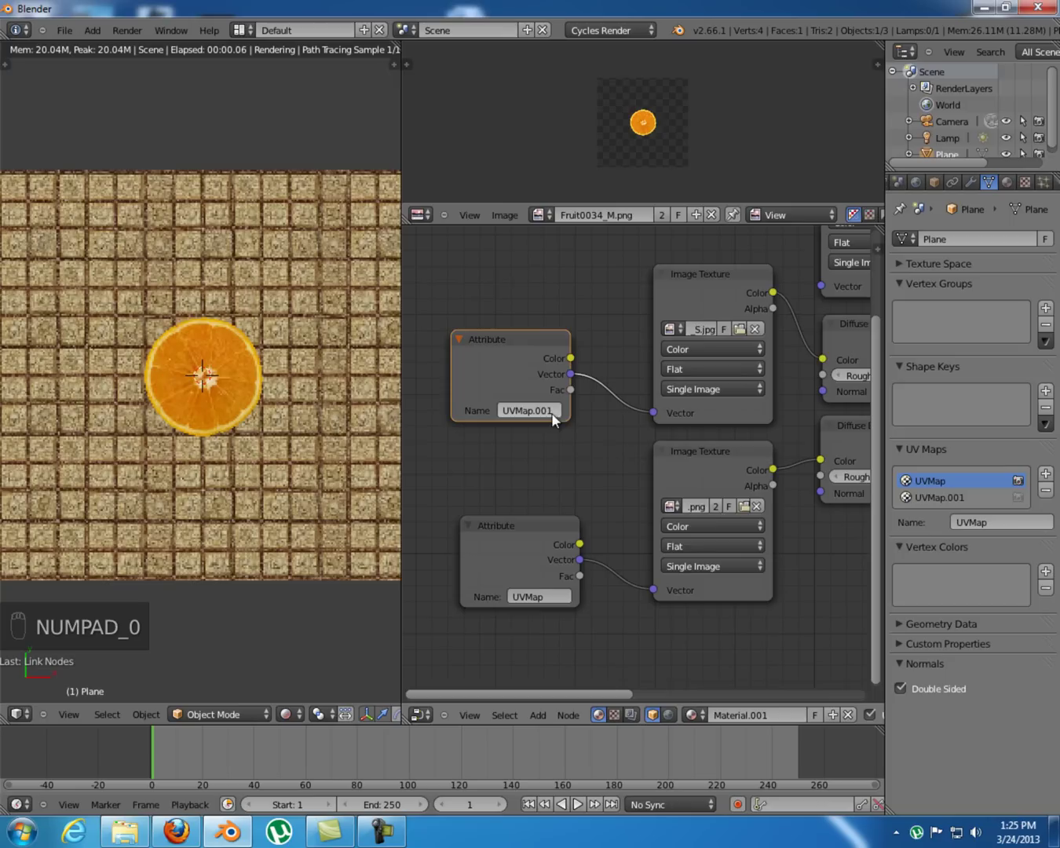
{"action": "middle_click_drag", "start_coordinate": [669, 426], "coordinate": [621, 425]}
{"action": "scroll", "coordinate": [164, 393], "scroll_direction": "down", "scroll_amount": 2}
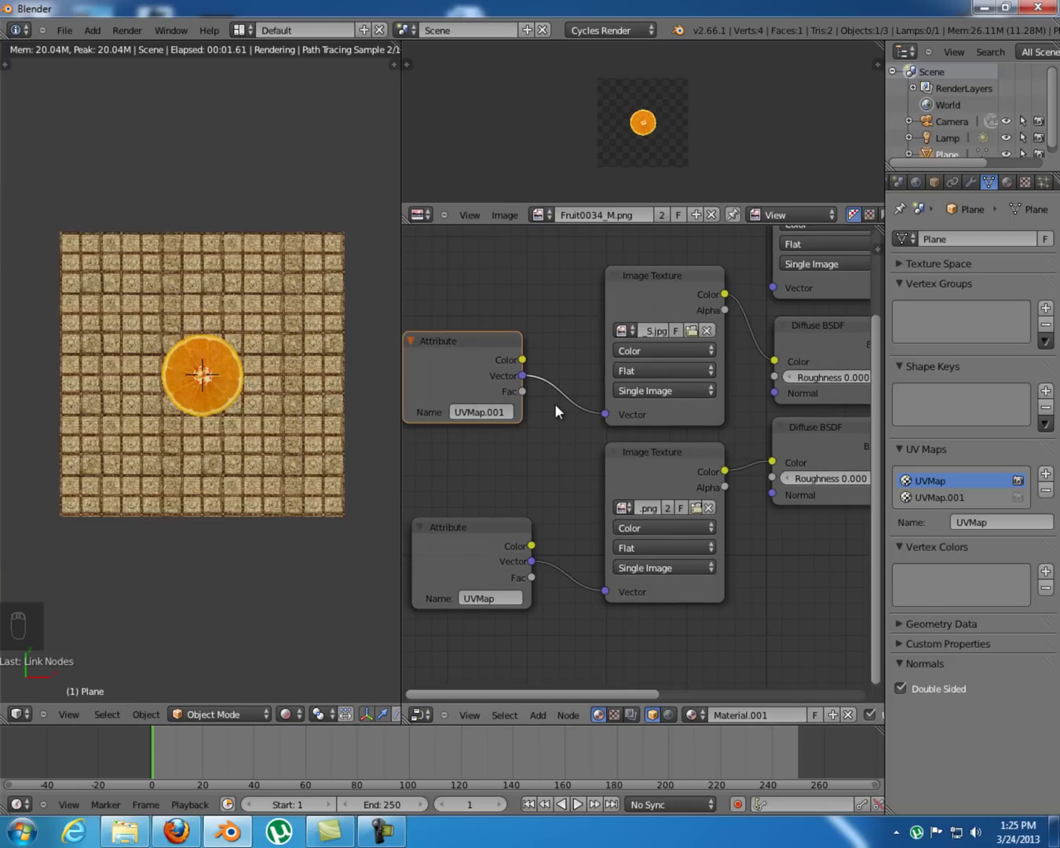
{"action": "left_click", "coordinate": [643, 276]}
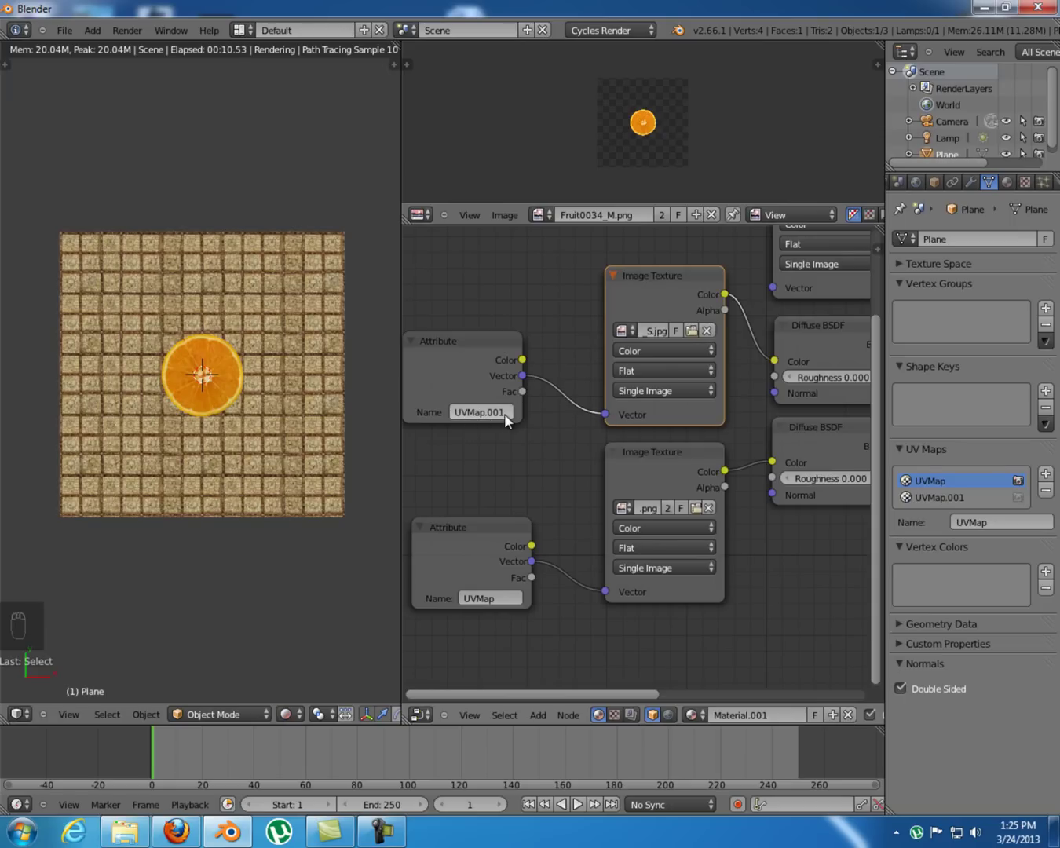
- Rename the UVMap.001 UV map to Bones
{"action": "left_click", "coordinate": [945, 497]}
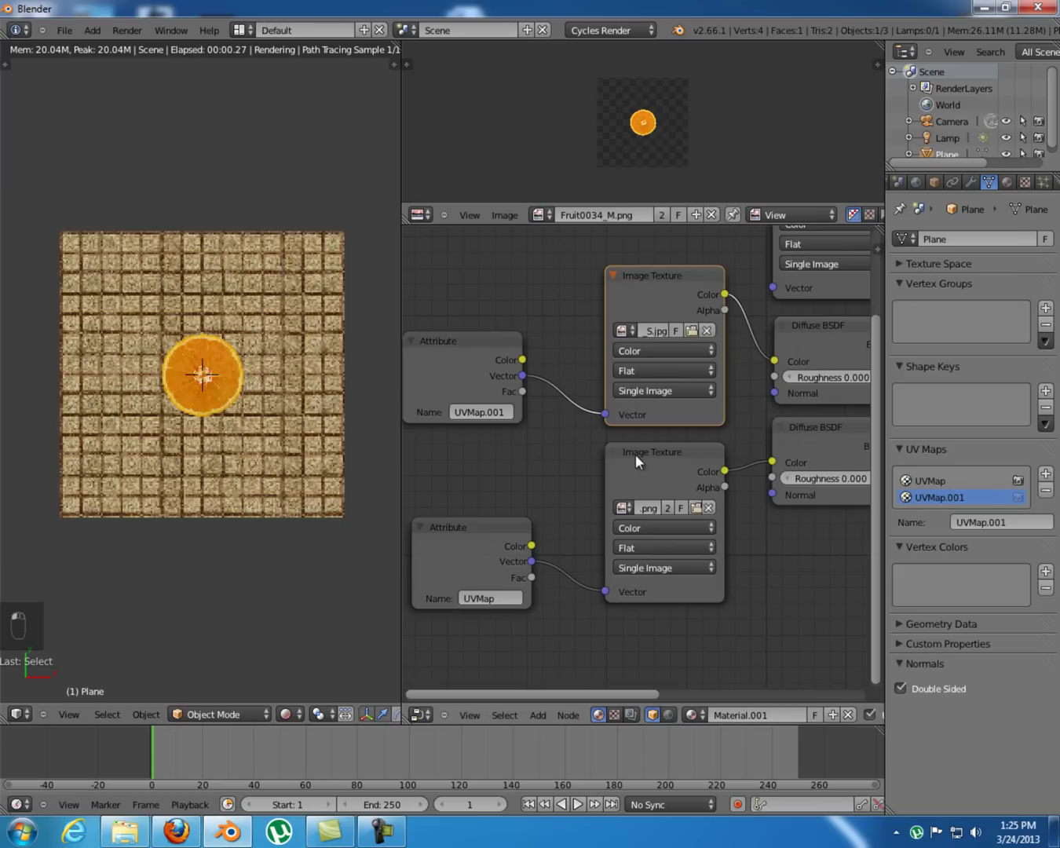
{"action": "left_click", "coordinate": [1000, 521]}
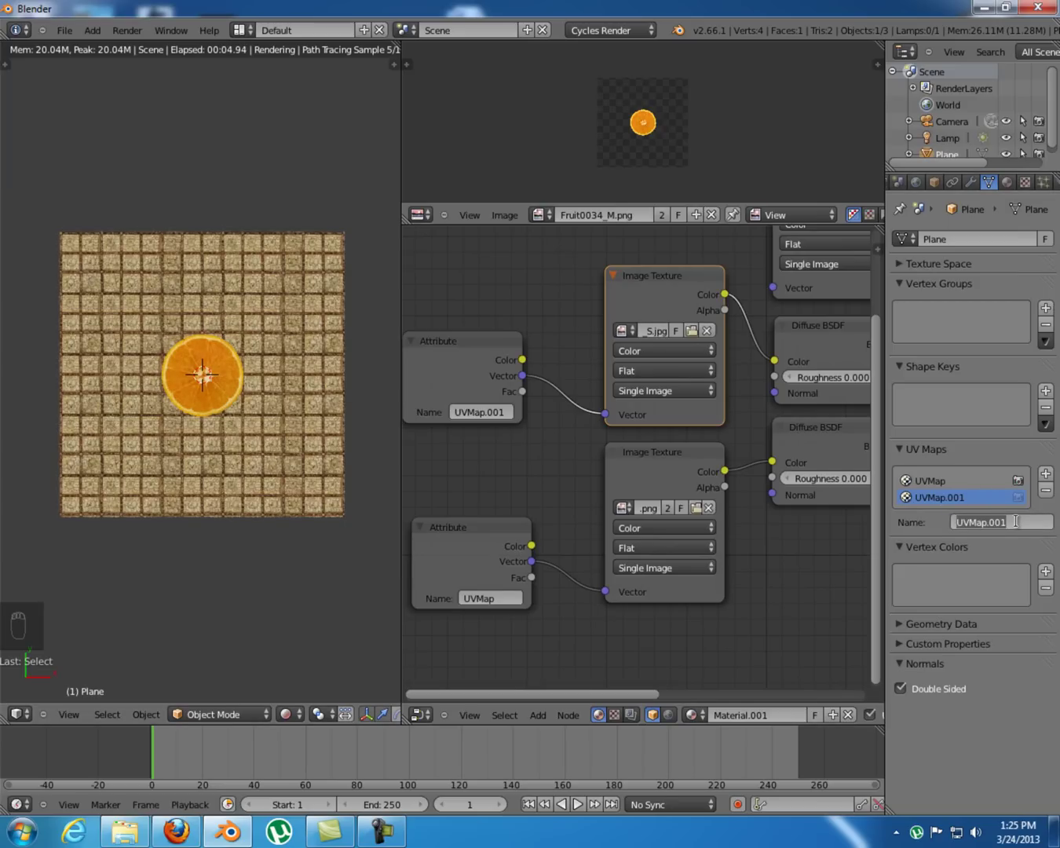
{"action": "type", "text": "Bones"}
{"action": "key", "text": "Return"}
- Set the upper Attribute node's Name to Bones and nudge the UVMap Attribute node left
{"action": "middle_click_drag", "start_coordinate": [605, 420], "coordinate": [690, 407]}
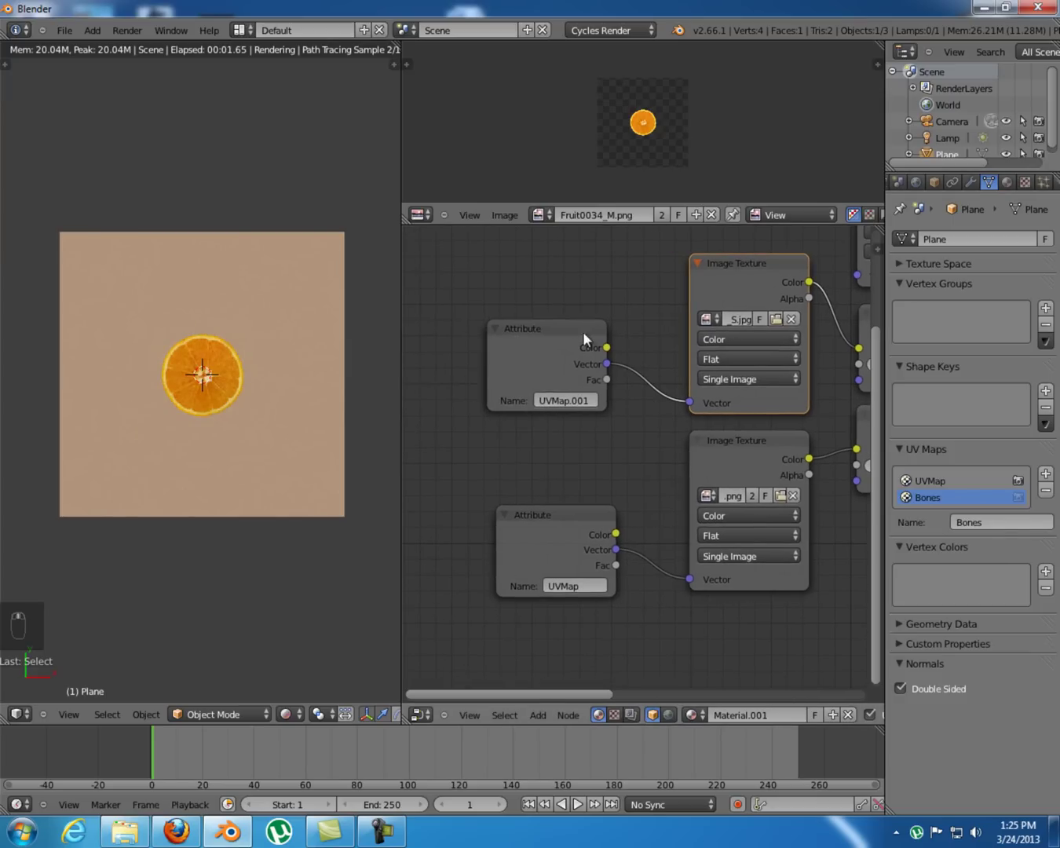
{"action": "left_click", "coordinate": [575, 399]}
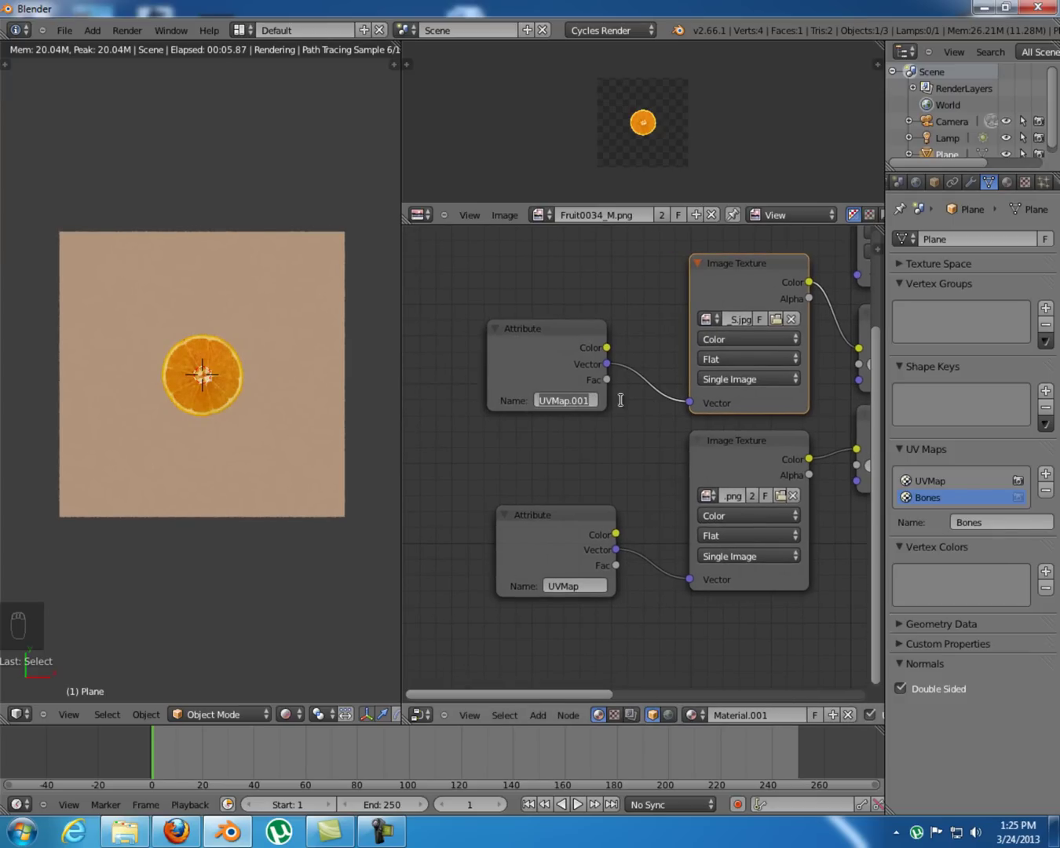
{"action": "type", "text": "Bones"}
{"action": "key", "text": "Return"}
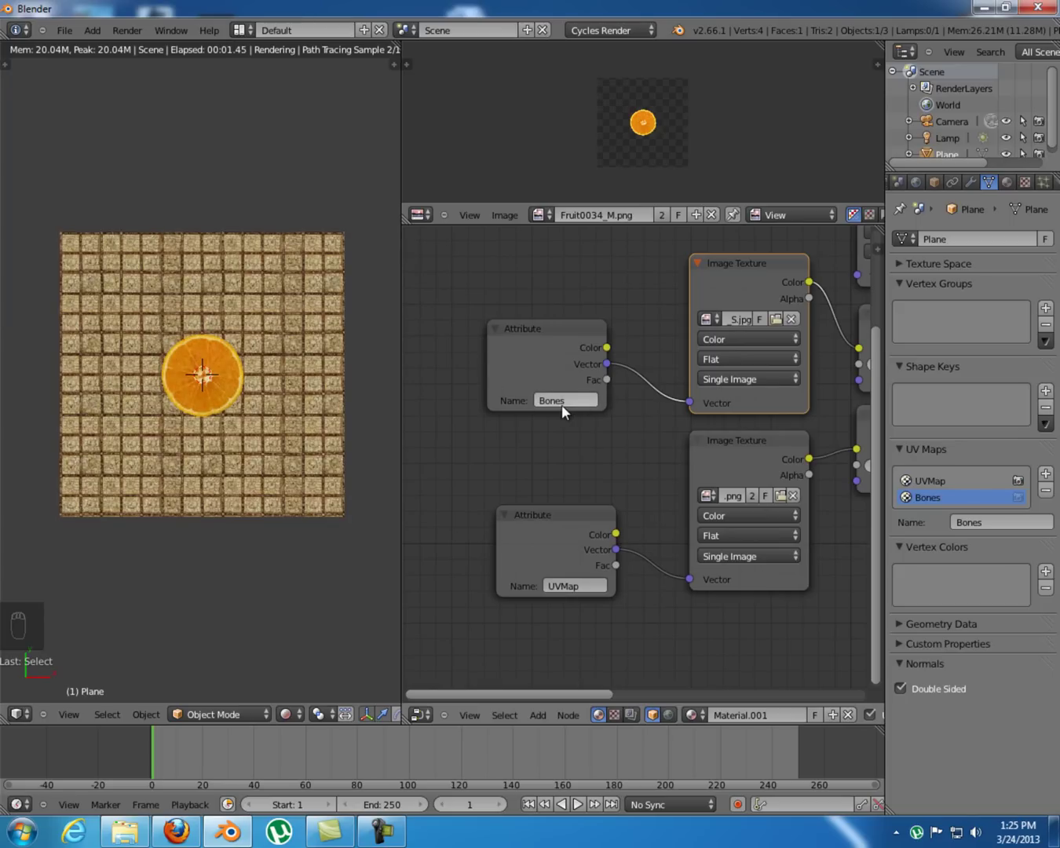
{"action": "mouse_move", "coordinate": [593, 405]}
{"action": "middle_mouse_down"}
{"action": "mouse_move", "coordinate": [561, 421]}
{"action": "mouse_move", "coordinate": [607, 427]}
{"action": "middle_mouse_up"}
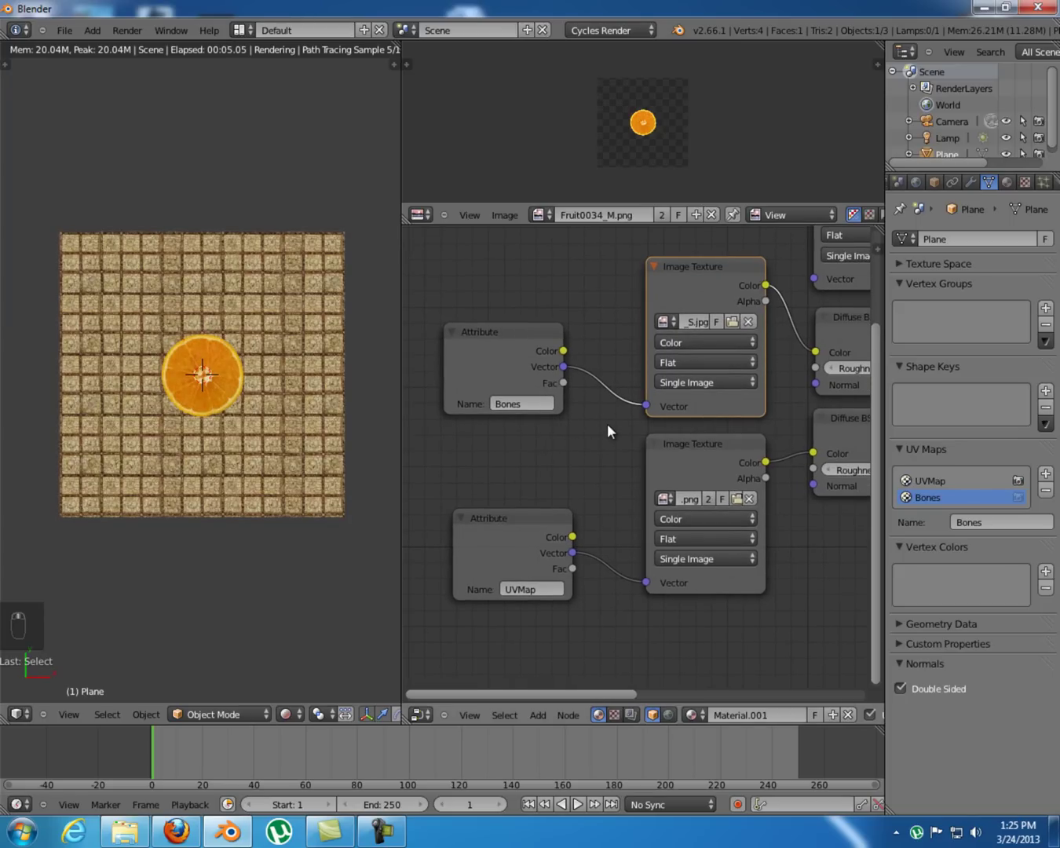
{"action": "left_click_drag", "start_coordinate": [506, 514], "coordinate": [479, 509]}
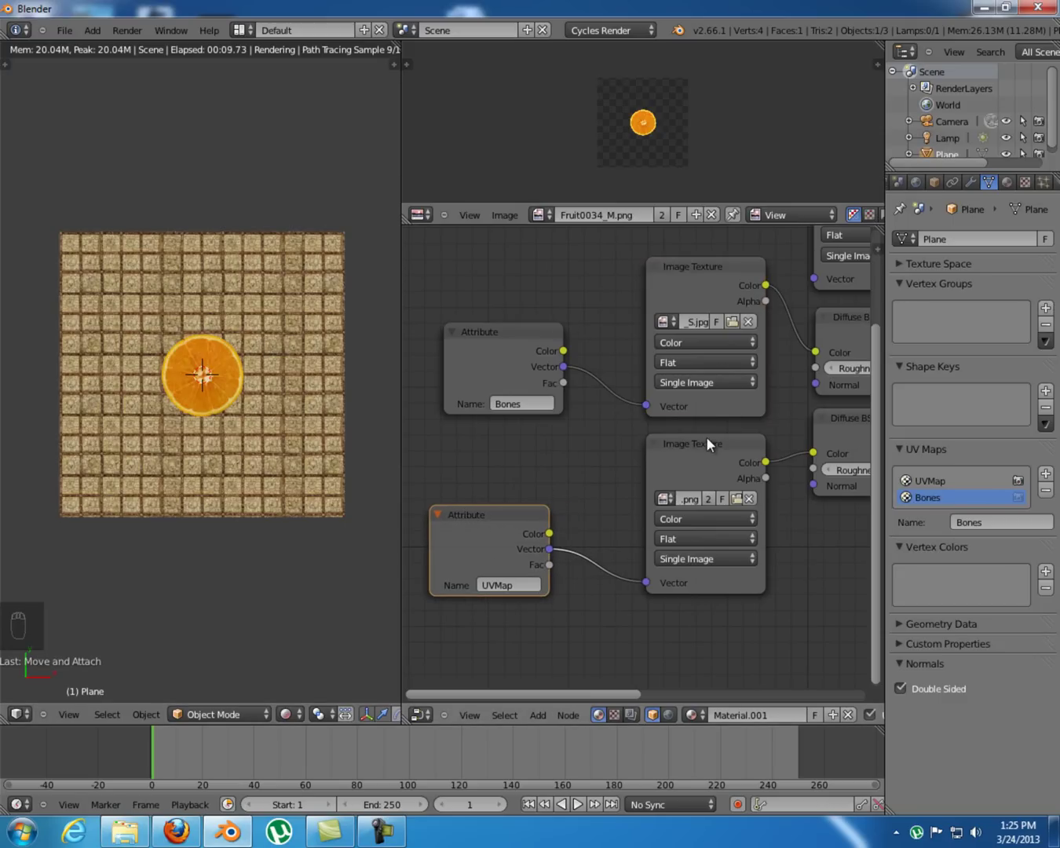
{"action": "scroll", "coordinate": [684, 436], "scroll_direction": "down", "scroll_amount": 2}
- Relink the Bones Attribute's Vector to the skull texture and shift the UVMap Attribute node right
{"action": "left_click", "coordinate": [549, 375]}
{"action": "scroll", "coordinate": [583, 382], "scroll_direction": "up", "scroll_amount": 3}
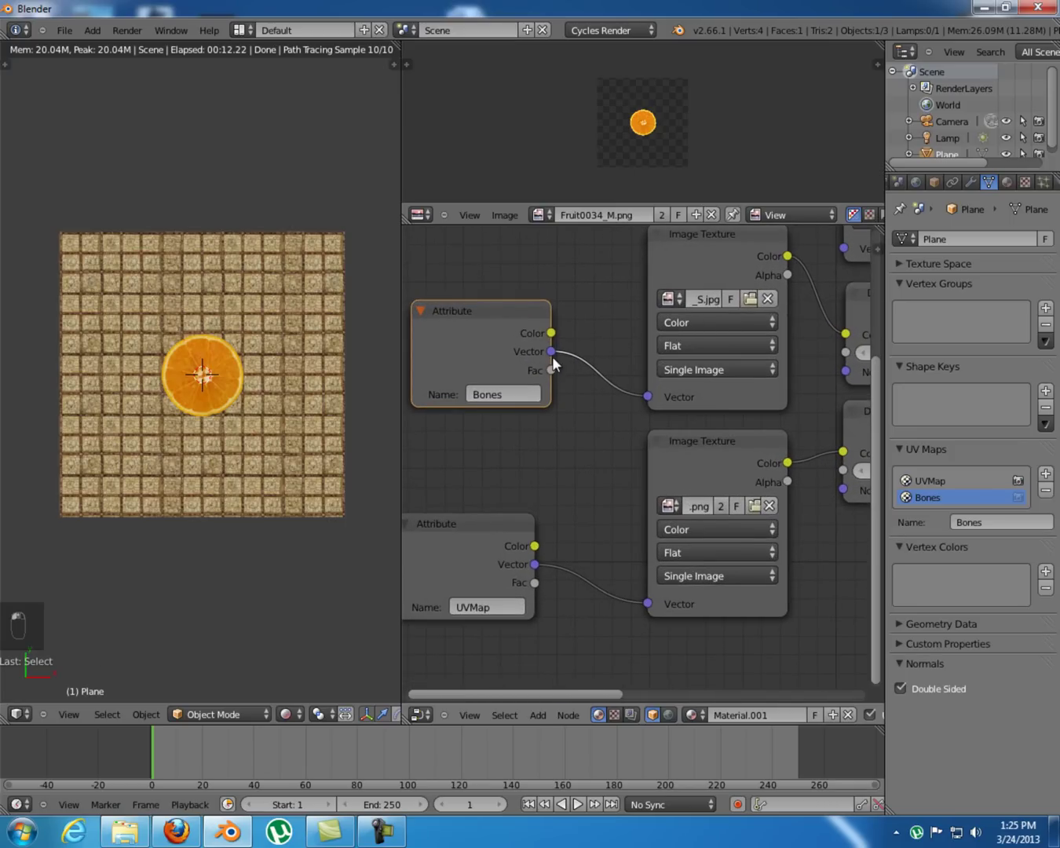
{"action": "left_click_drag", "start_coordinate": [550, 350], "coordinate": [649, 398]}
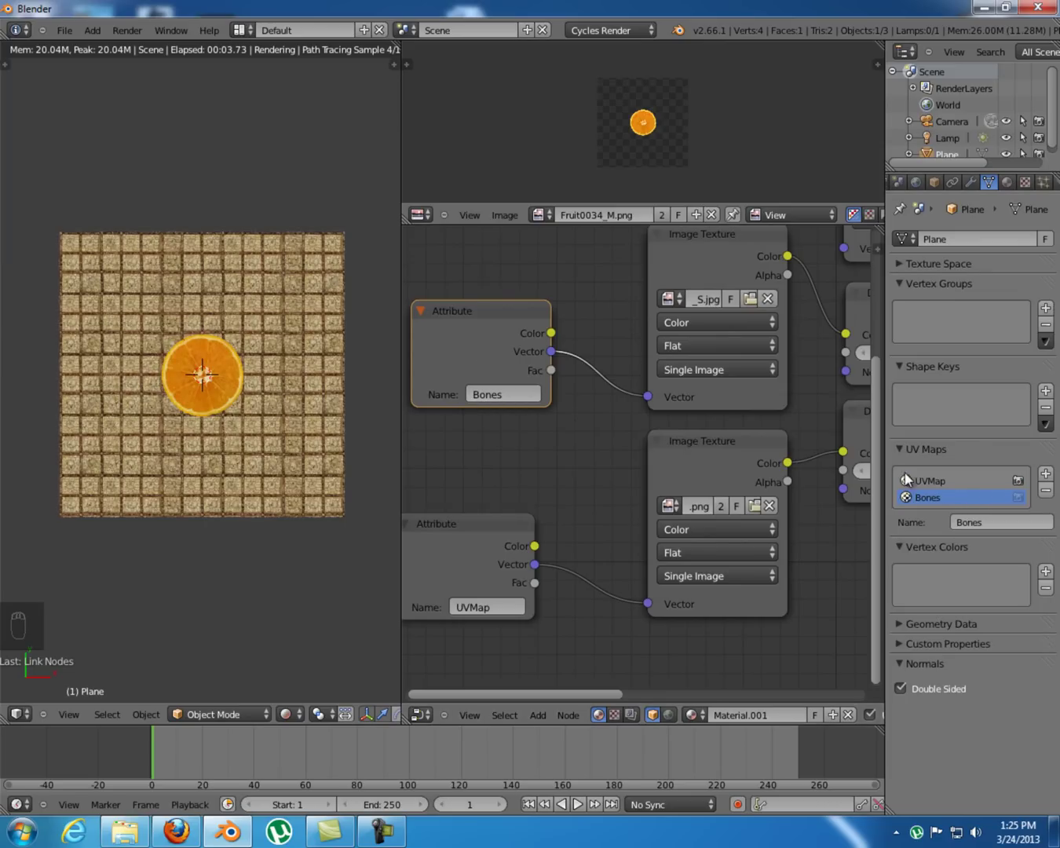
{"action": "middle_click_drag", "start_coordinate": [690, 369], "coordinate": [469, 420]}
{"action": "scroll", "coordinate": [607, 431], "scroll_direction": "down", "scroll_amount": 2}
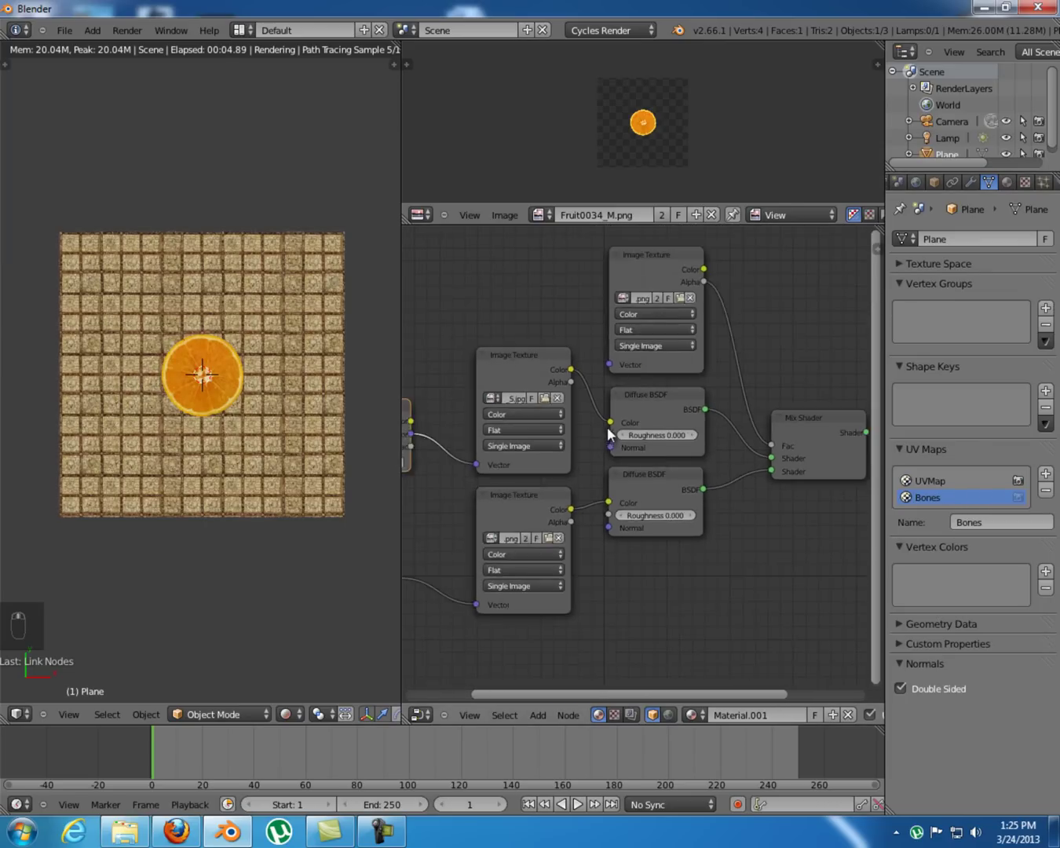
{"action": "scroll", "coordinate": [608, 430], "scroll_direction": "down", "scroll_amount": 2}
{"action": "left_click_drag", "start_coordinate": [433, 517], "coordinate": [457, 520]}
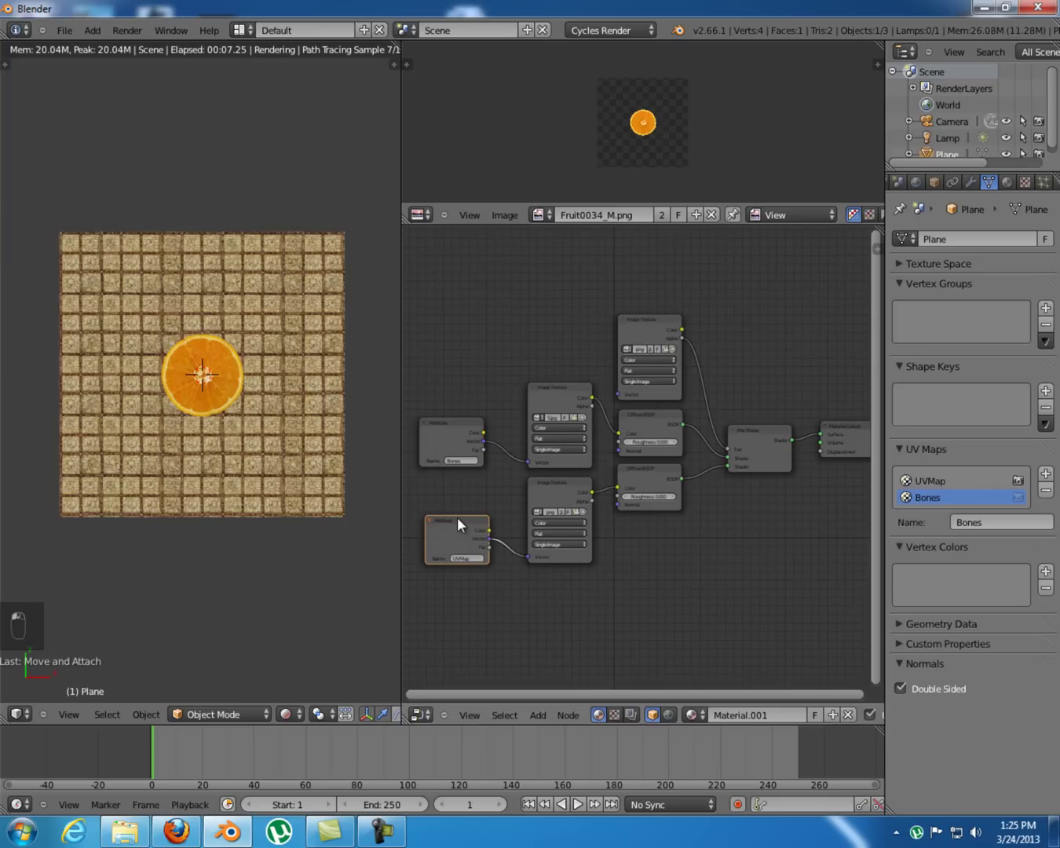
{"action": "middle_click_drag", "start_coordinate": [792, 473], "coordinate": [776, 472]}
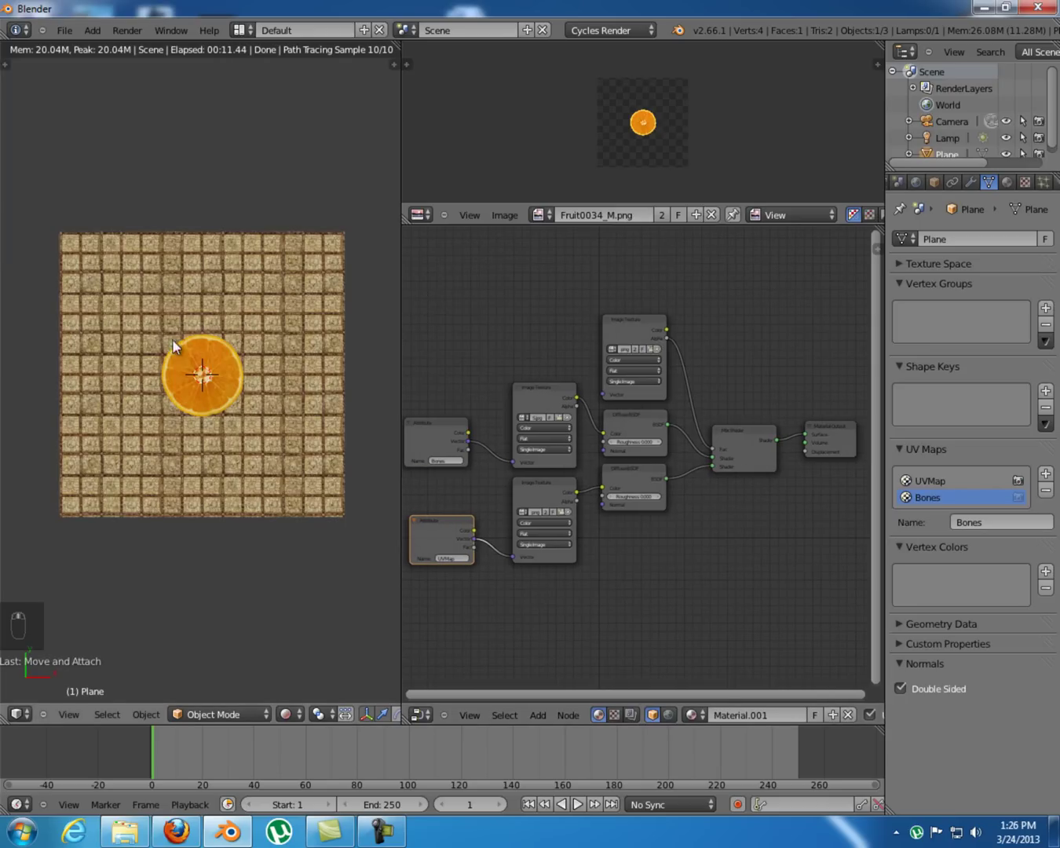
{"action": "scroll", "coordinate": [190, 361], "scroll_direction": "up", "scroll_amount": 4}
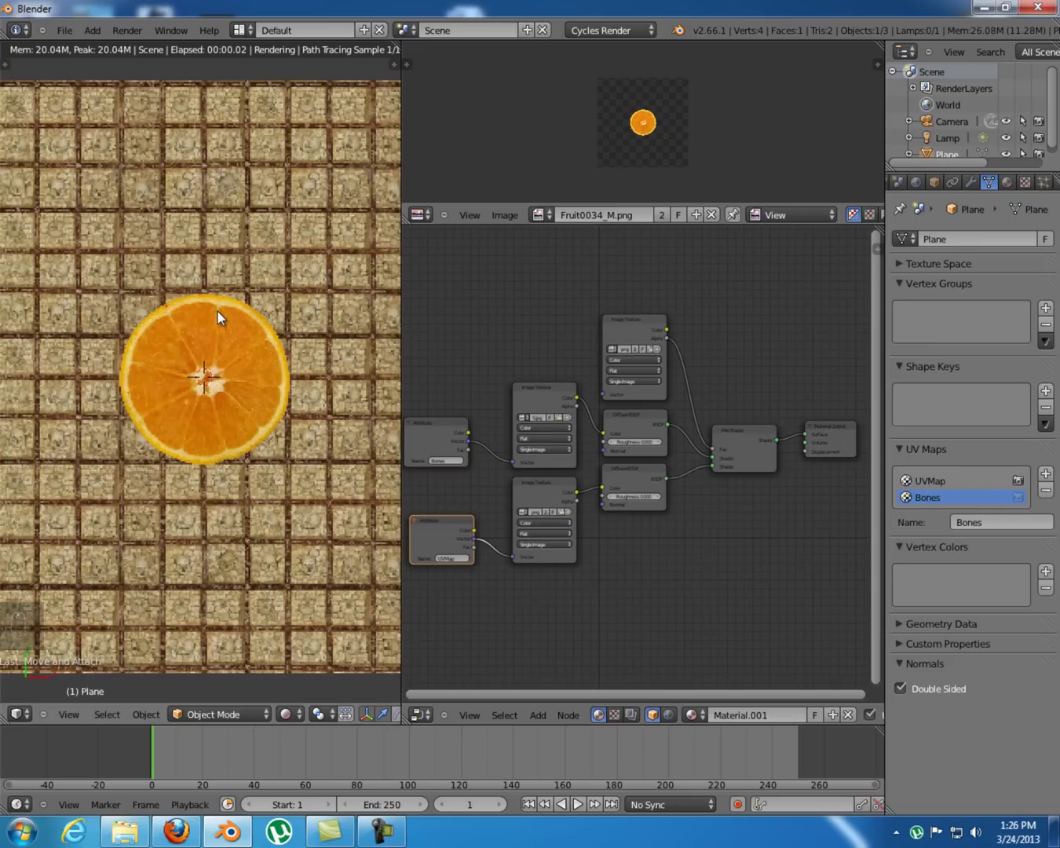